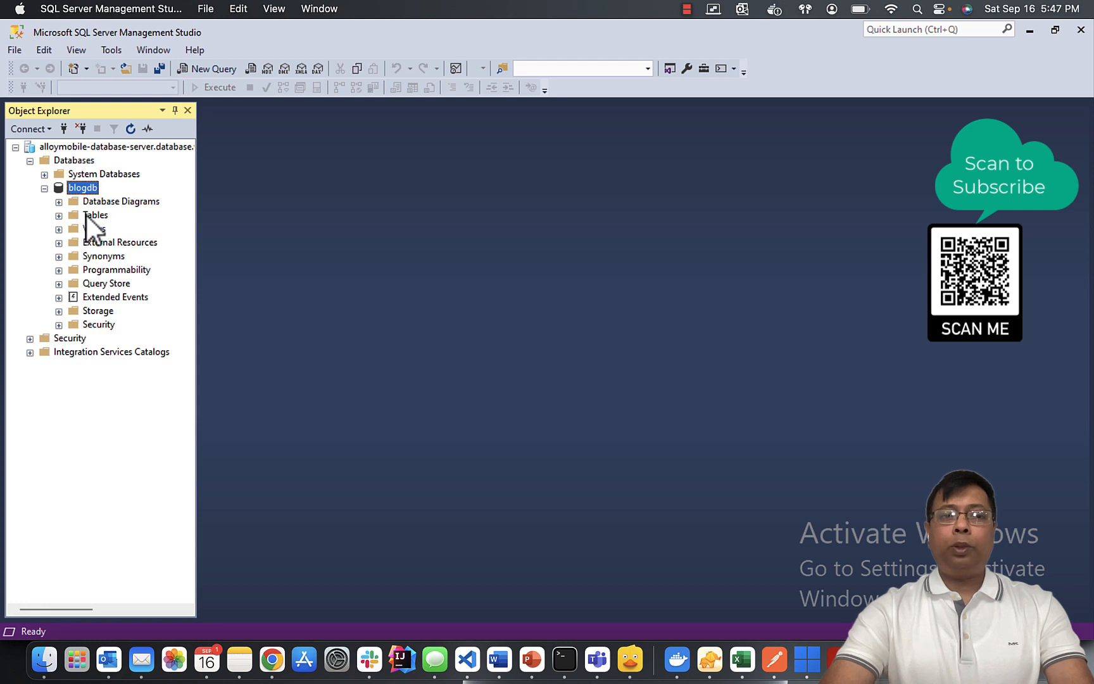
- Start a new table in the blogdb database and define an ID column of type bigint that disallows nulls
right_click(86, 217)
mouse_move(125, 223)
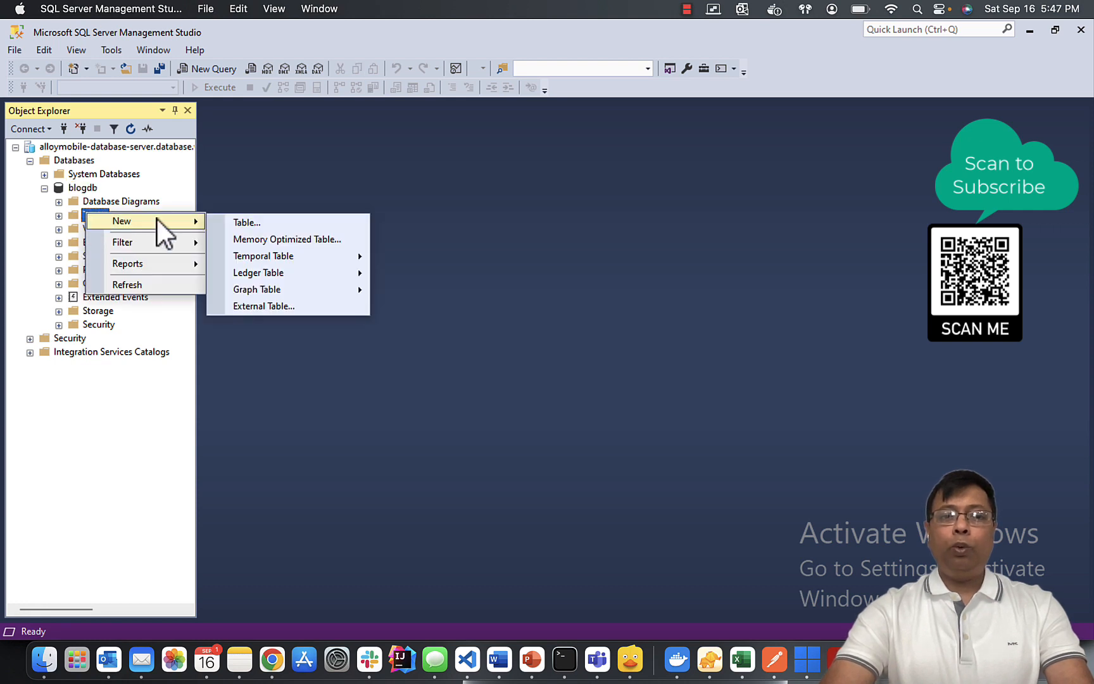
left_click(247, 222)
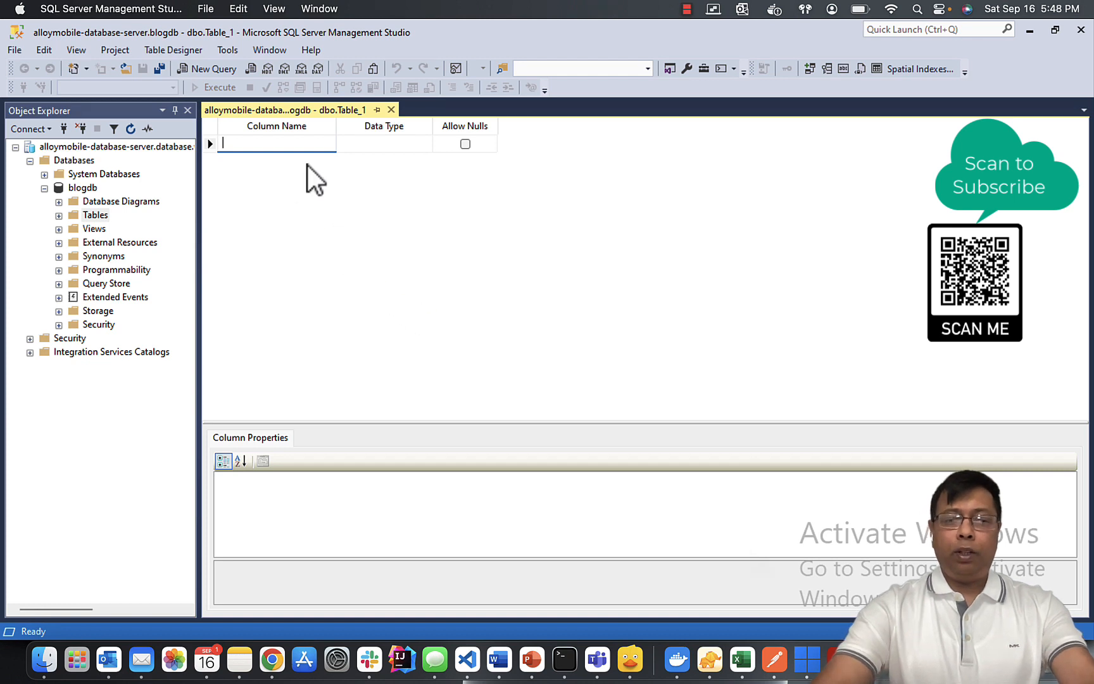
type("ID")
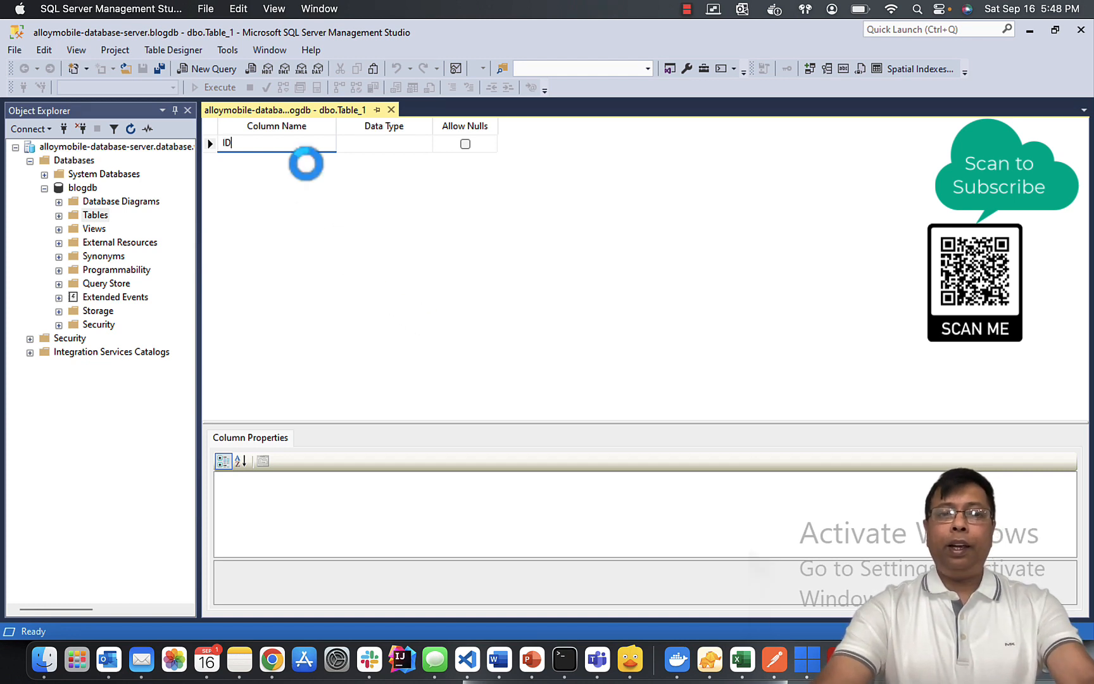
left_click(391, 146)
type("bigint")
left_click(466, 143)
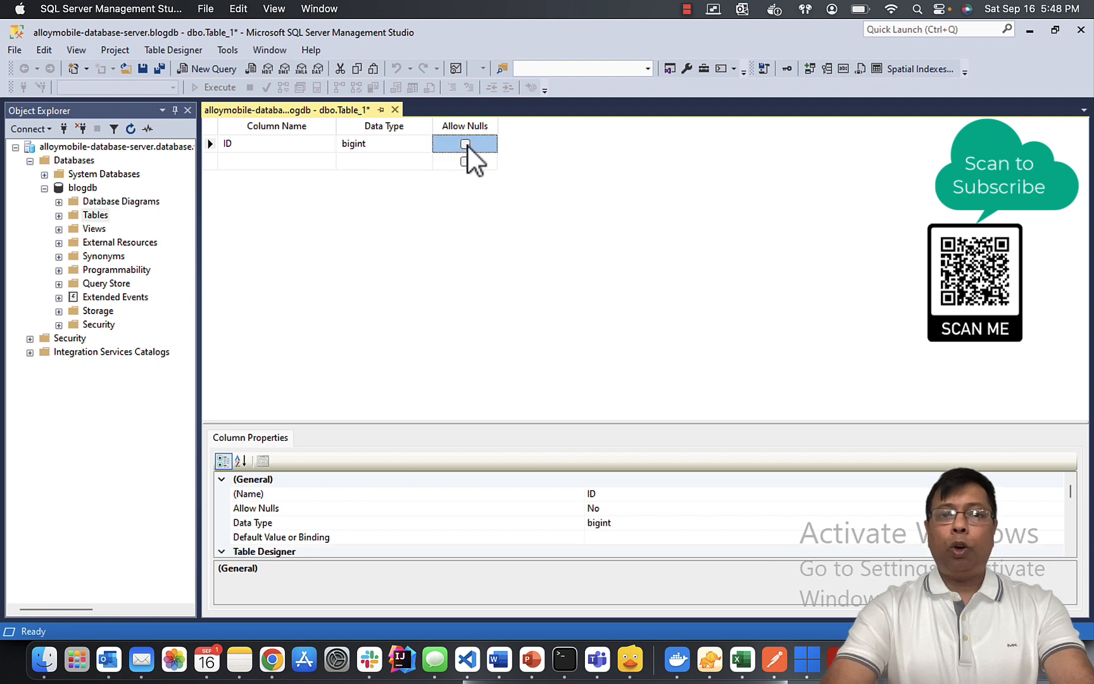
- Add a second column called name with data type varchar(50) and disallow nulls
left_click(268, 163)
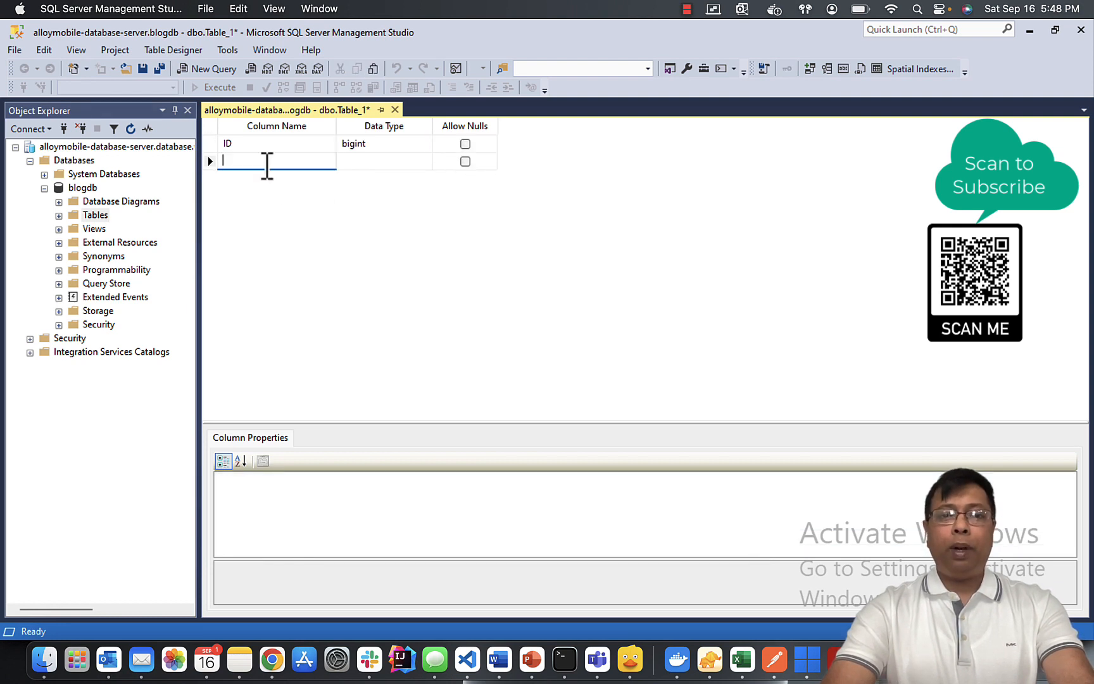
type("name")
left_click(363, 161)
type("var")
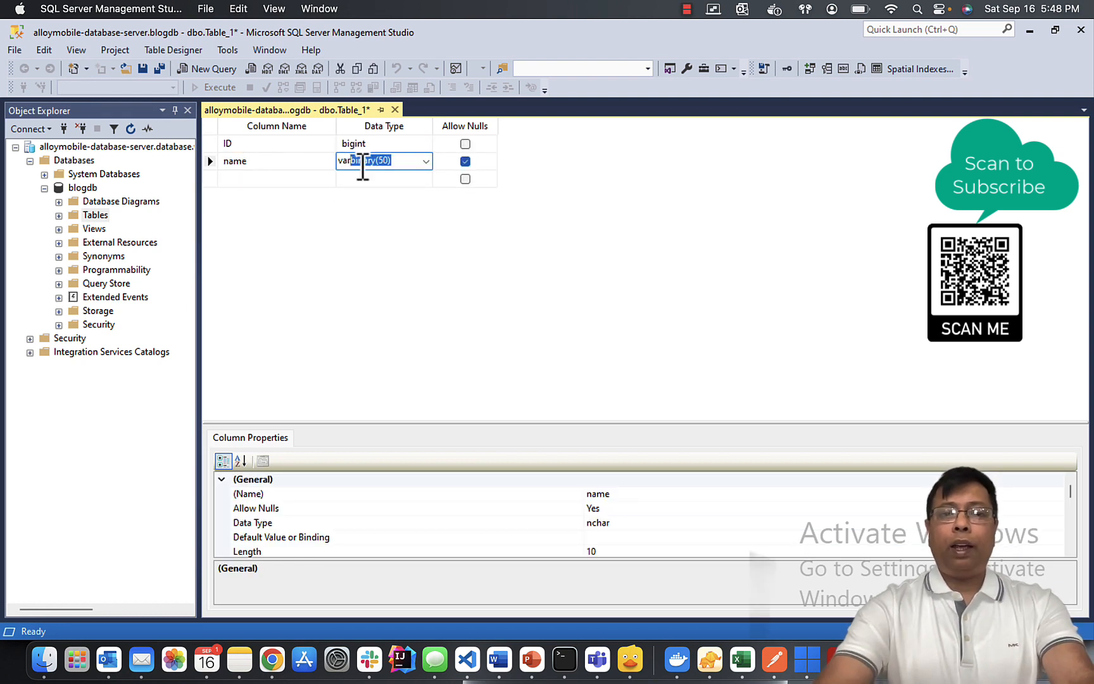
type("ch")
left_click(465, 162)
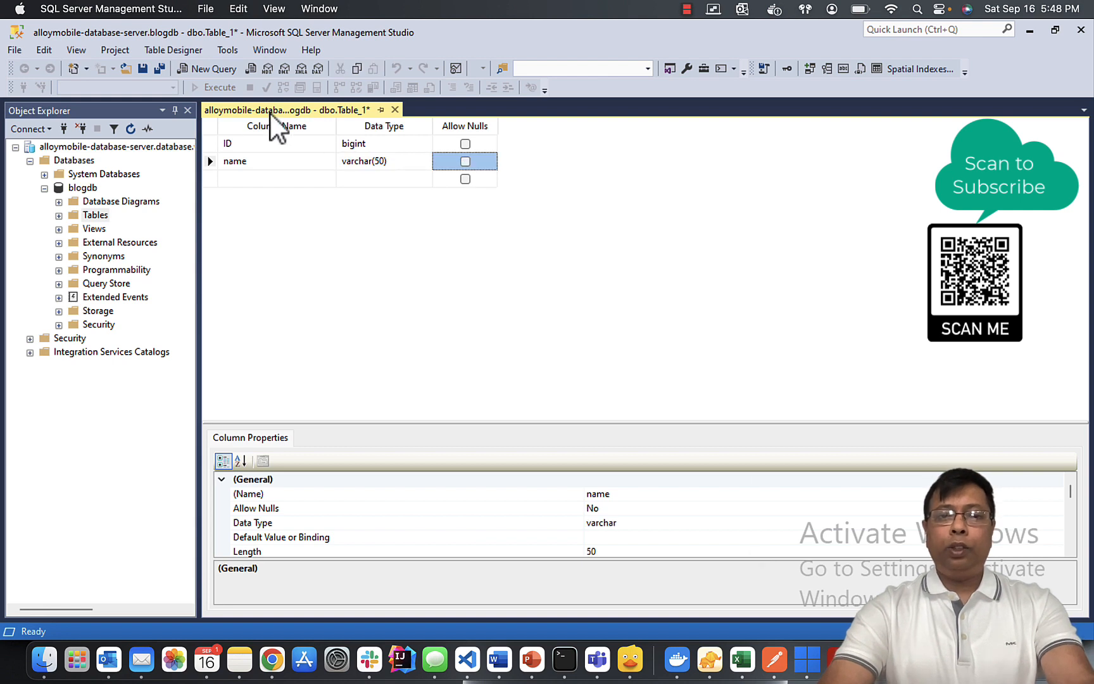
- Set the ID column as the primary key and set its Is Identity property to Yes
left_click(214, 149)
right_click(214, 151)
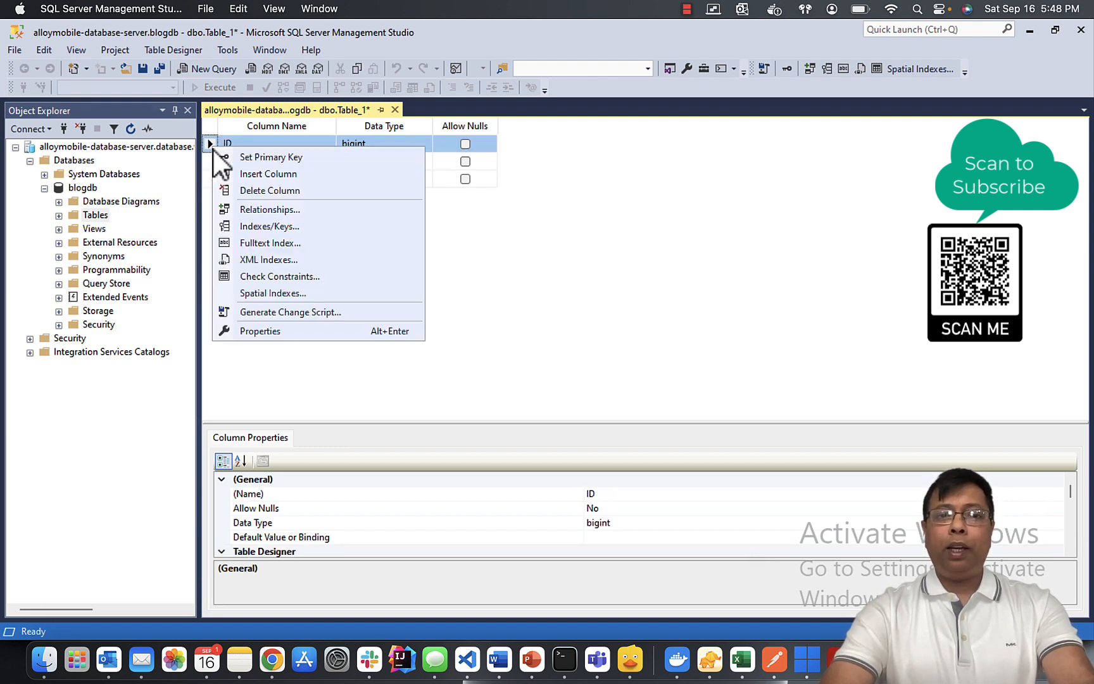
left_click(256, 157)
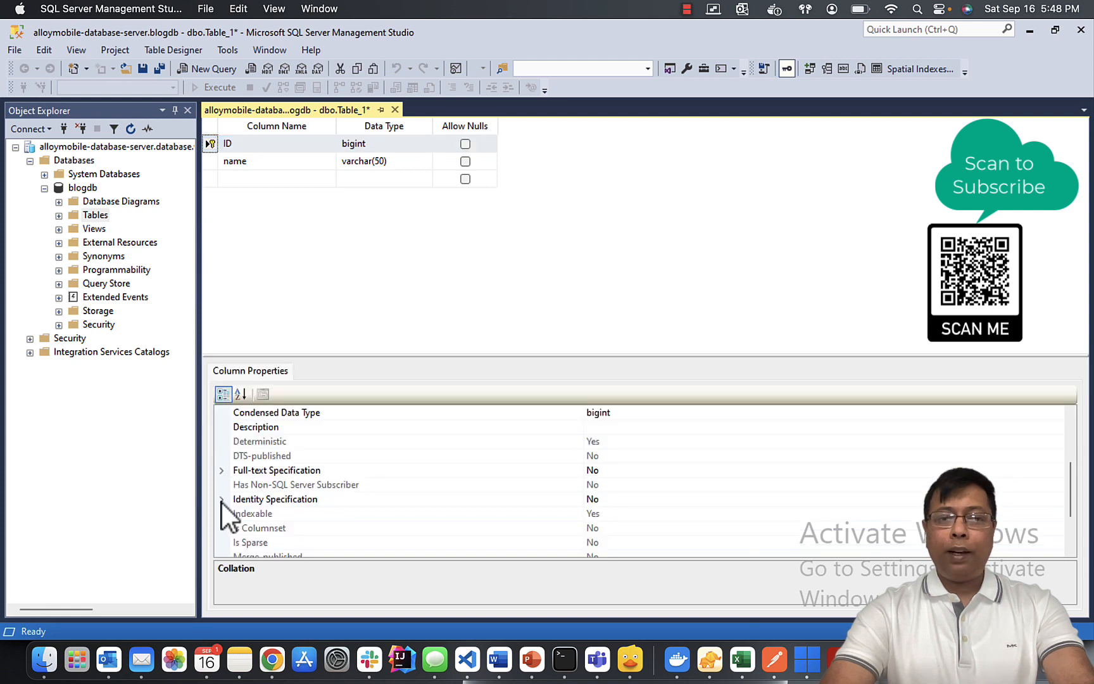
left_click(221, 499)
left_click(634, 518)
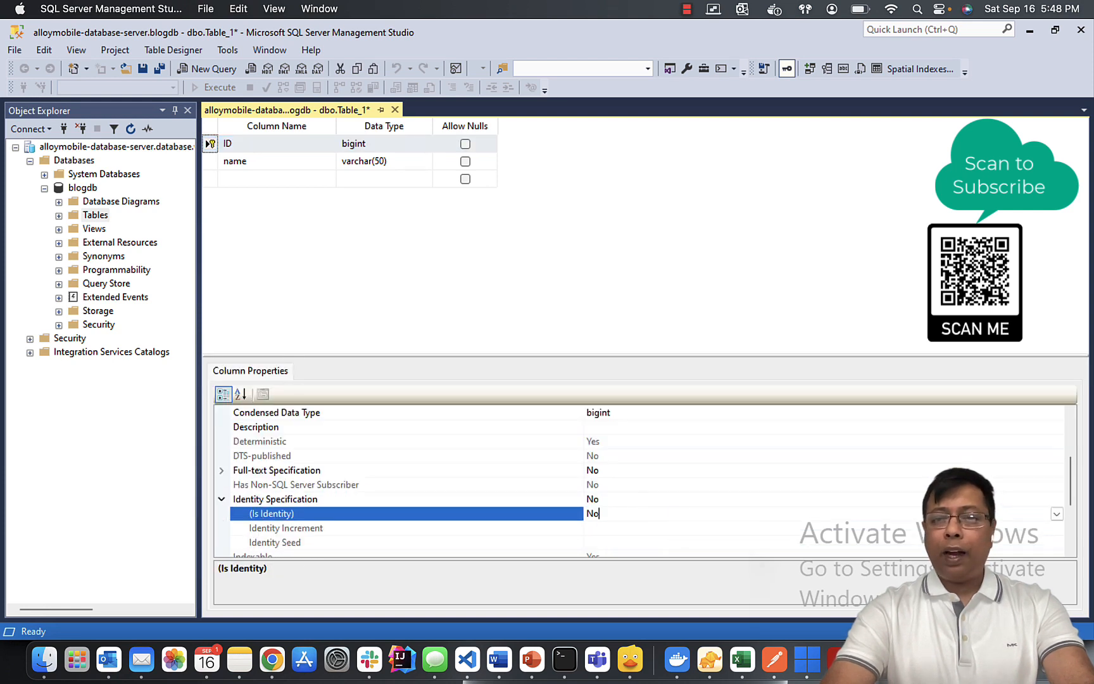
left_click(1056, 514)
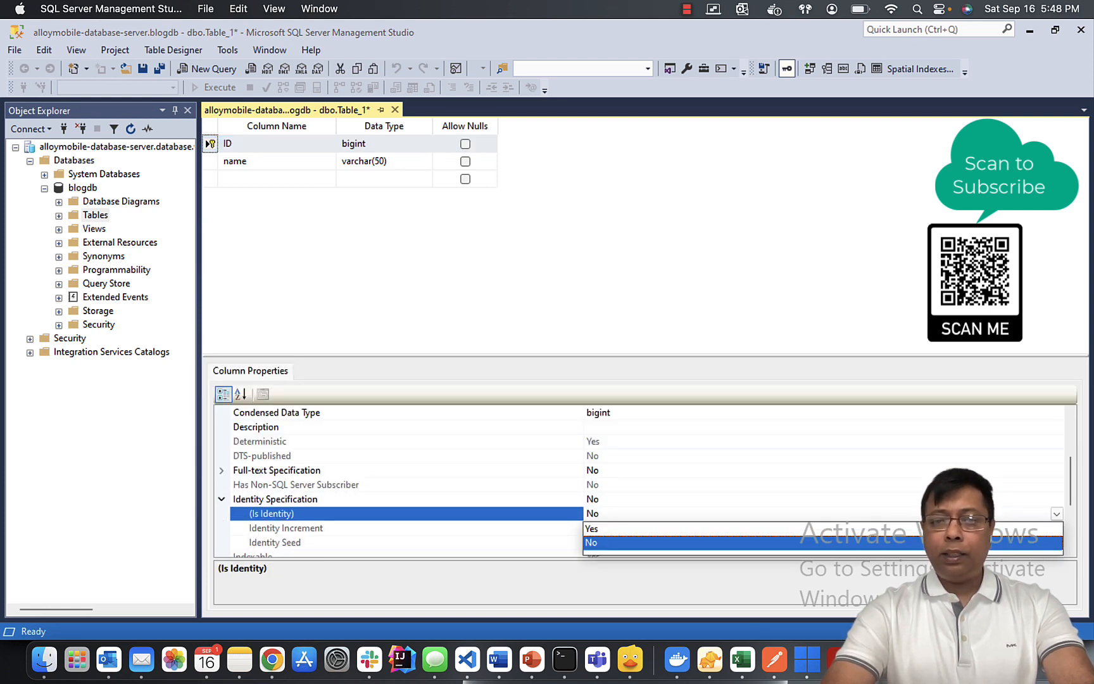
left_click(992, 529)
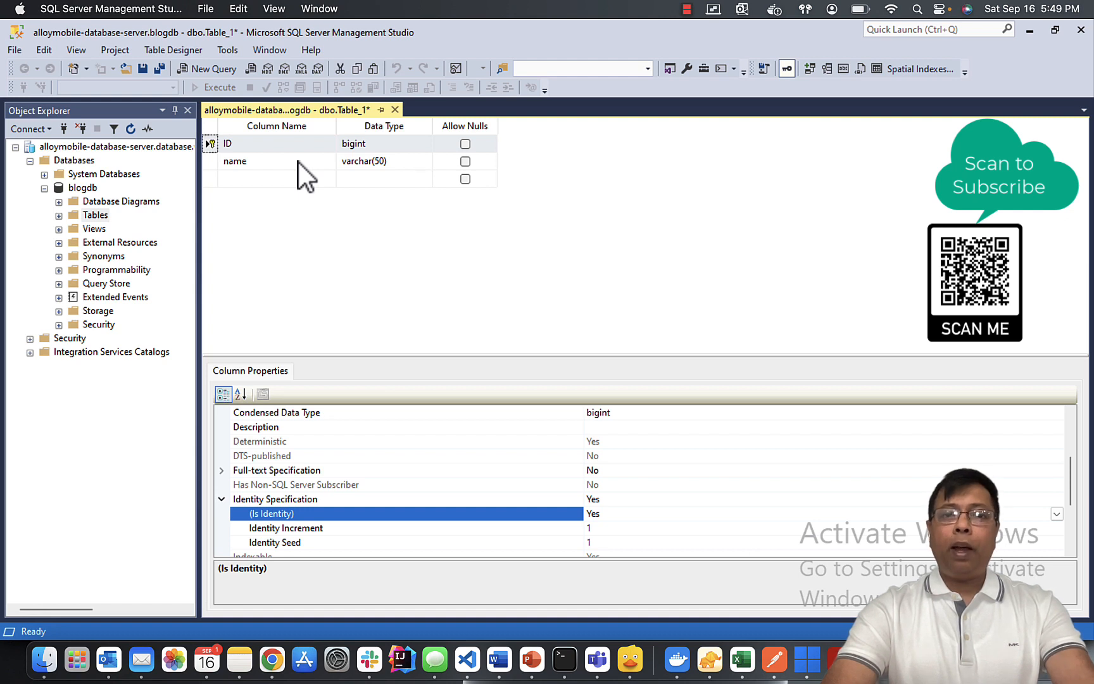
- Close the table design and save the table under the name category
left_click(395, 110)
left_click(538, 433)
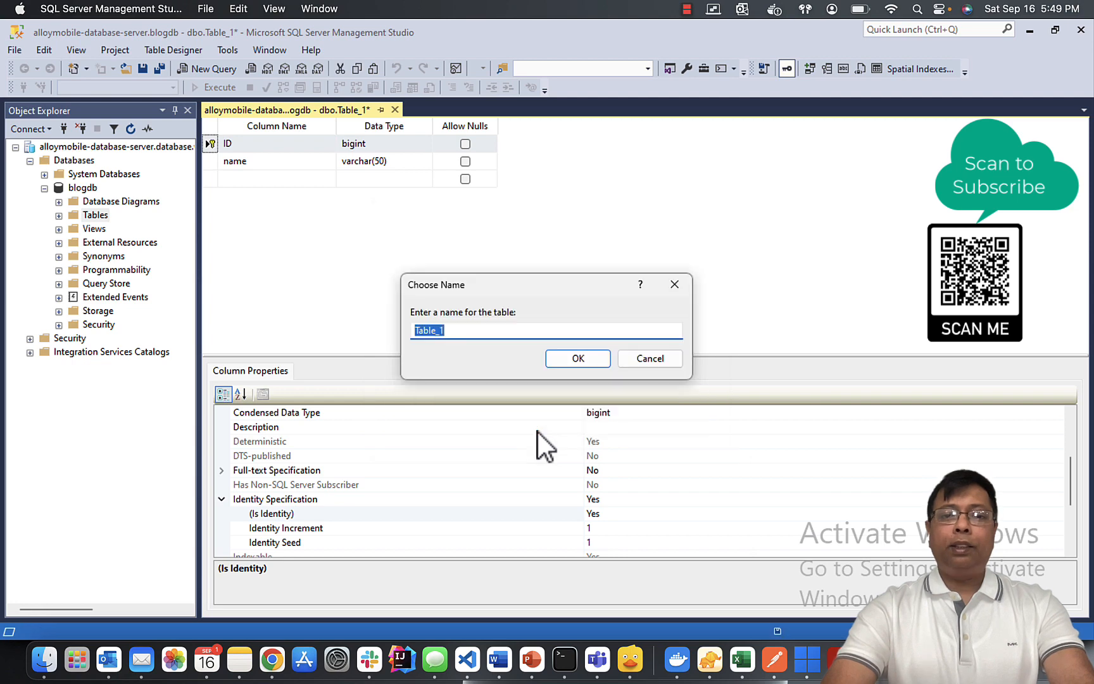
type("category")
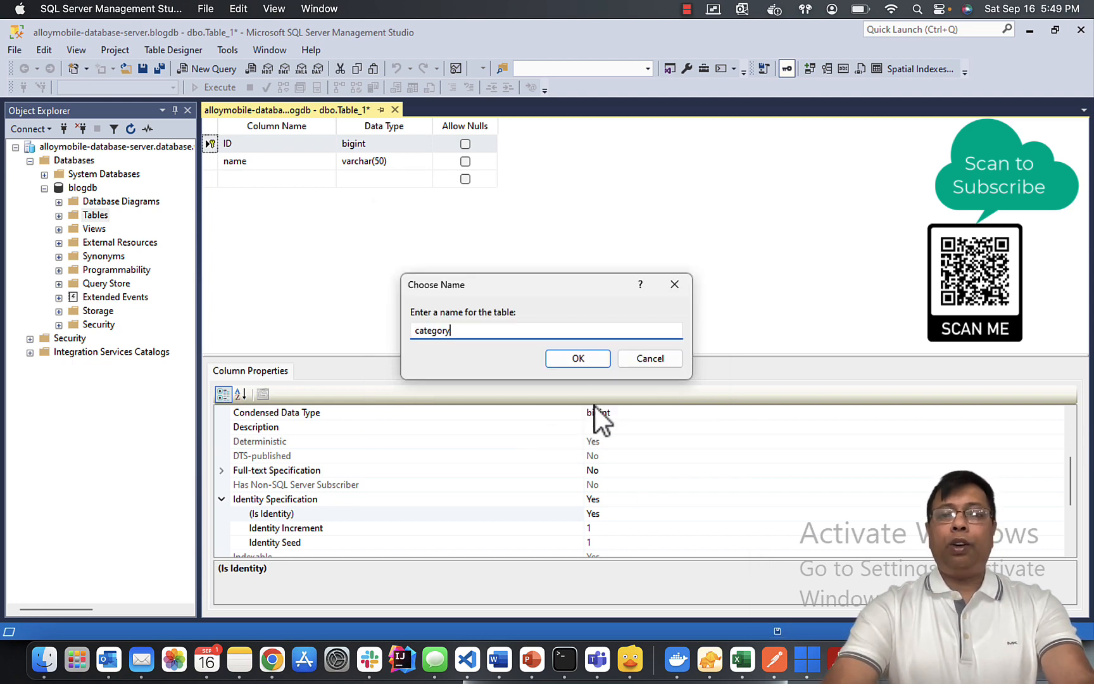
key("Return")
- Open the category table's rows for editing, add rows named Computer and Database, and close it
left_click(59, 215)
left_click(124, 271)
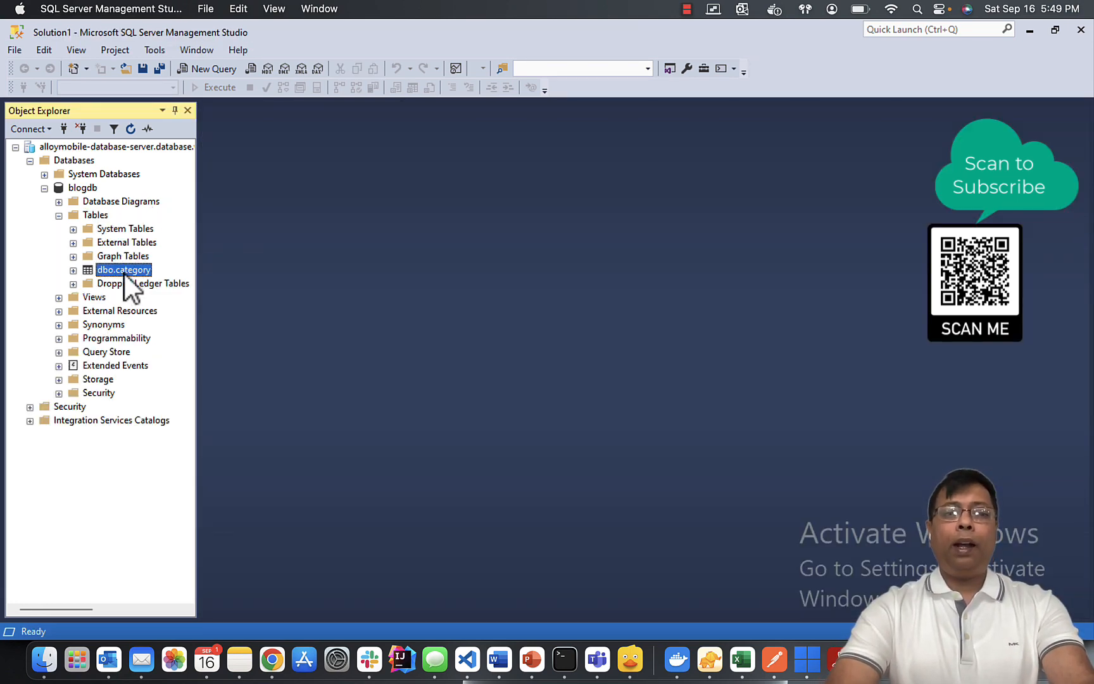
right_click(125, 272)
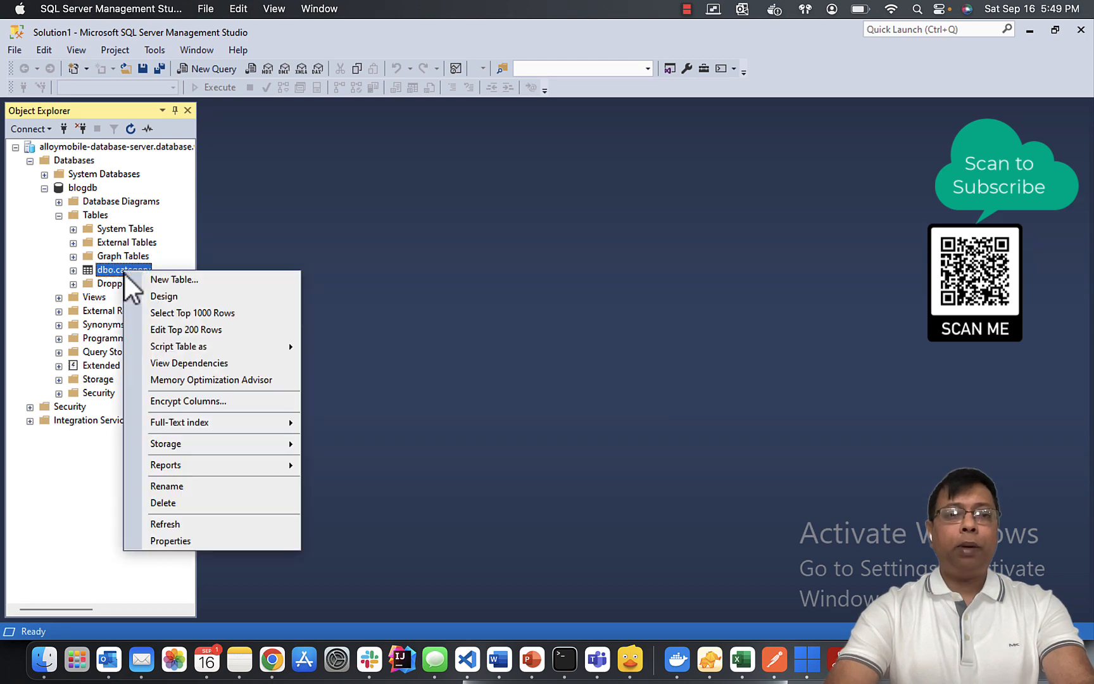
left_click(184, 327)
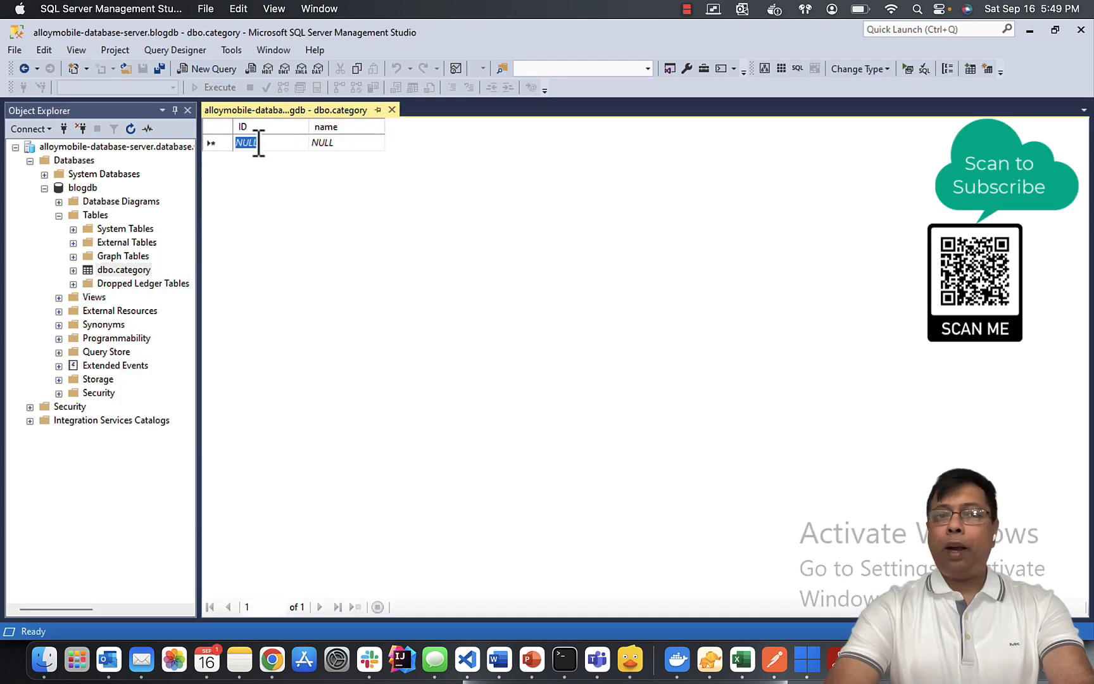
left_click(330, 145)
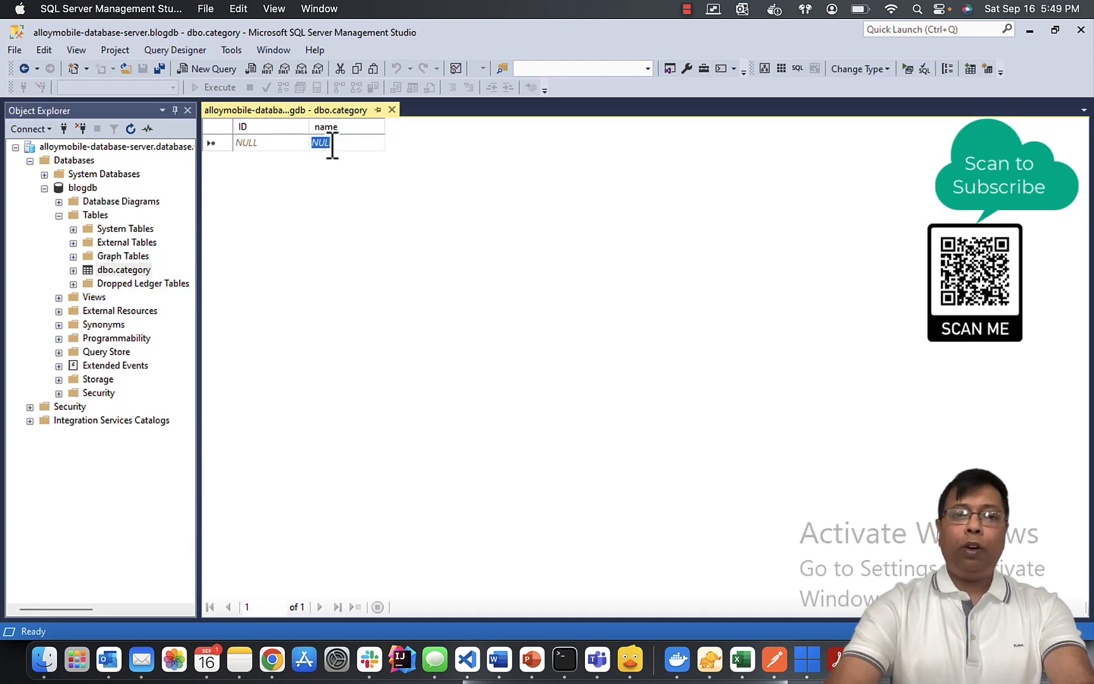
type("Computer")
key("Return")
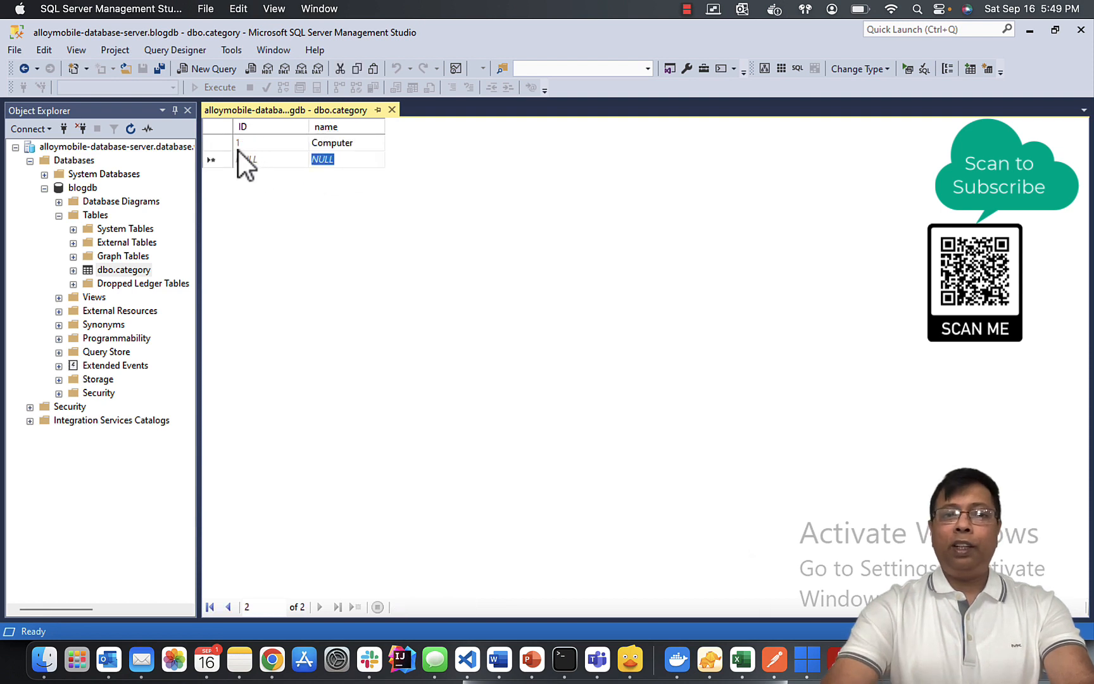
type("Database")
key("Return")
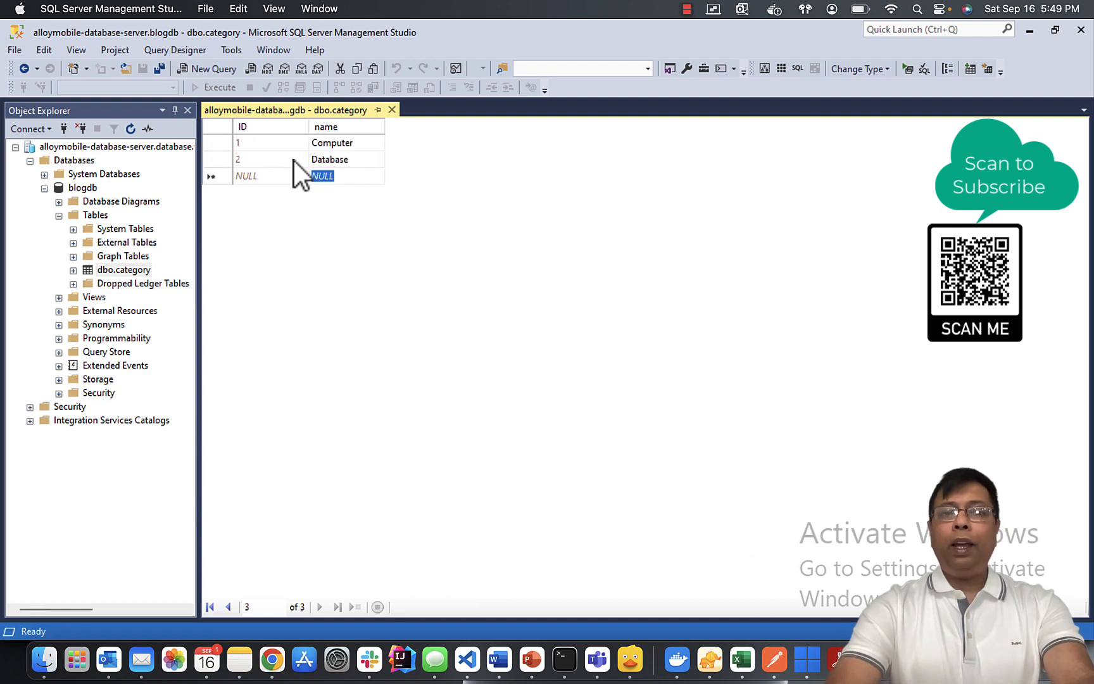
left_click(392, 111)
- Start another blogdb table with a bigint ID column and a varchar(50) name column, both disallowing nulls
right_click(101, 216)
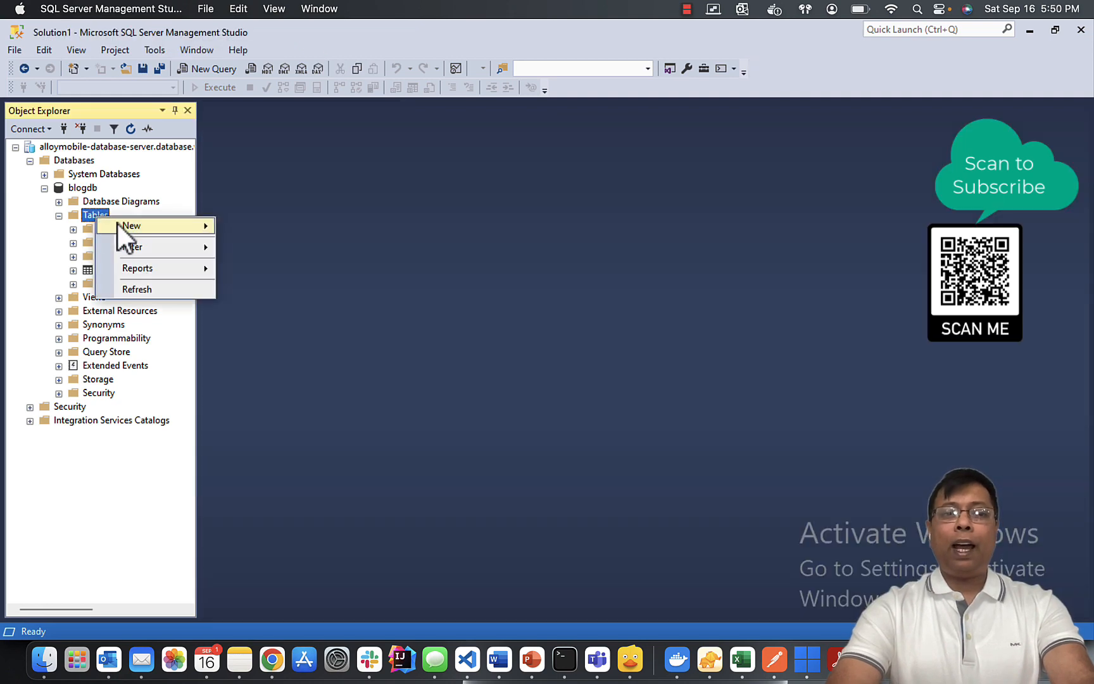
mouse_move(120, 225)
left_click(247, 226)
type("ID")
key("Tab")
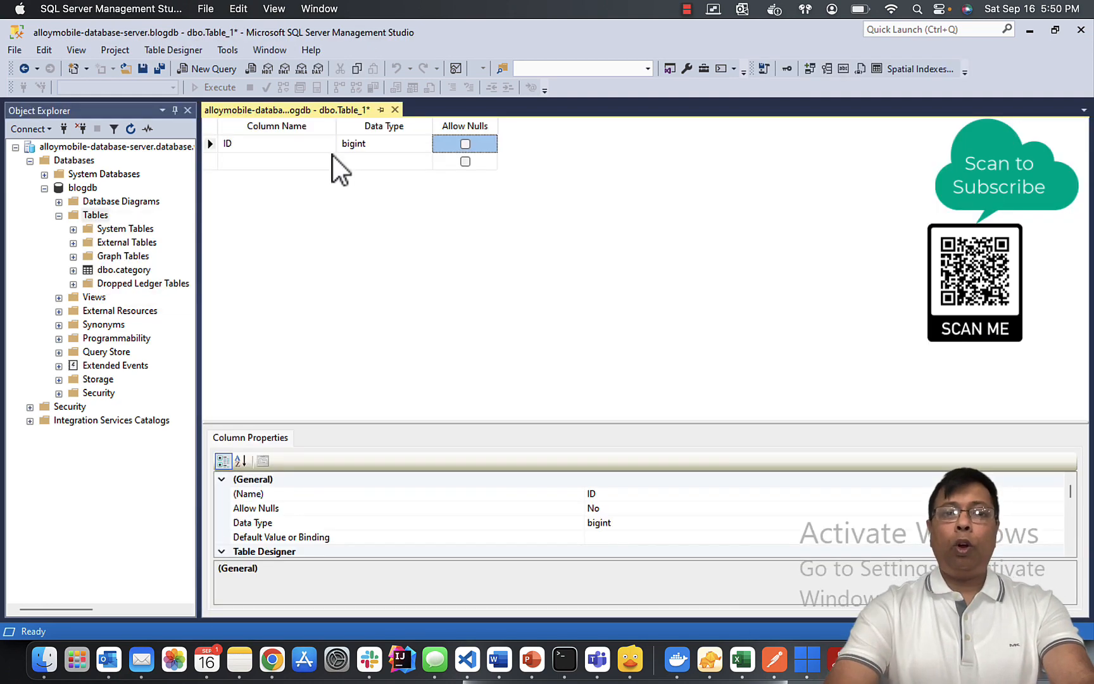
left_click(242, 161)
type("Name")
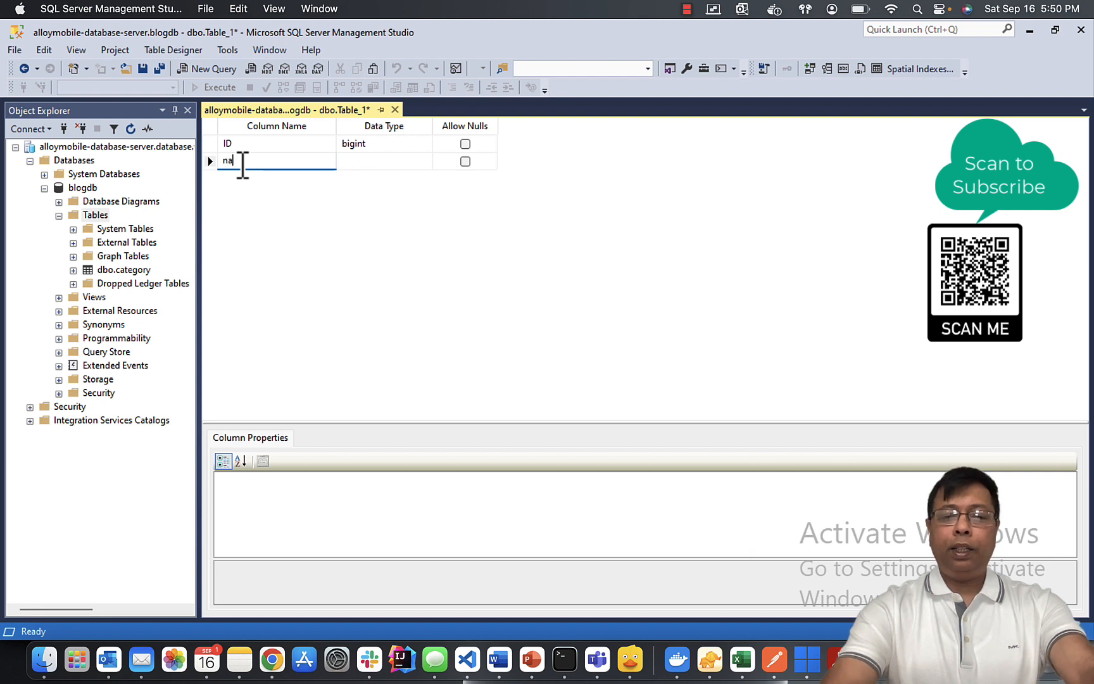
- Make ID the primary key of this second table and set Is Identity to Yes for it
left_click(216, 146)
right_click(217, 147)
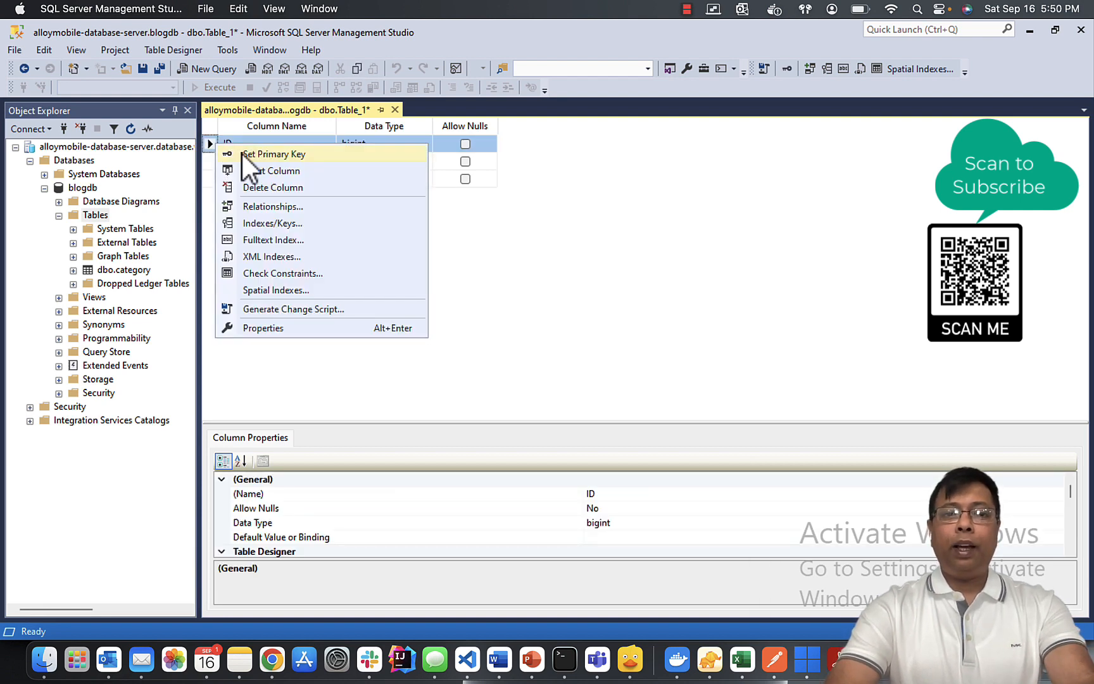
left_click(242, 153)
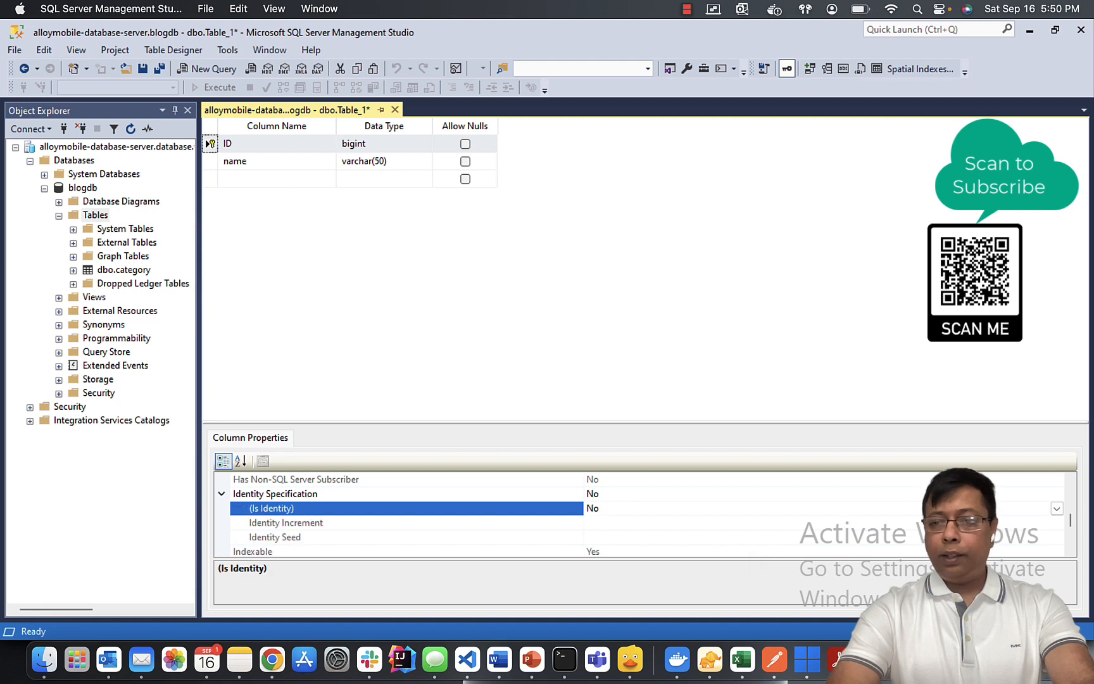
left_click(1057, 508)
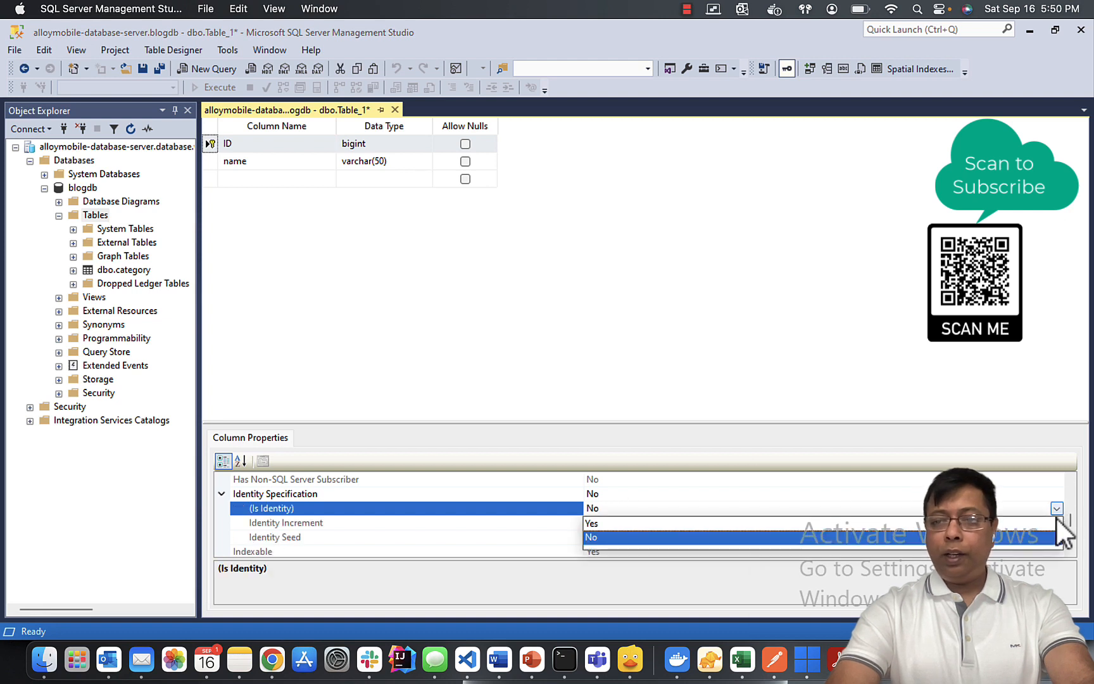
left_click(1057, 532)
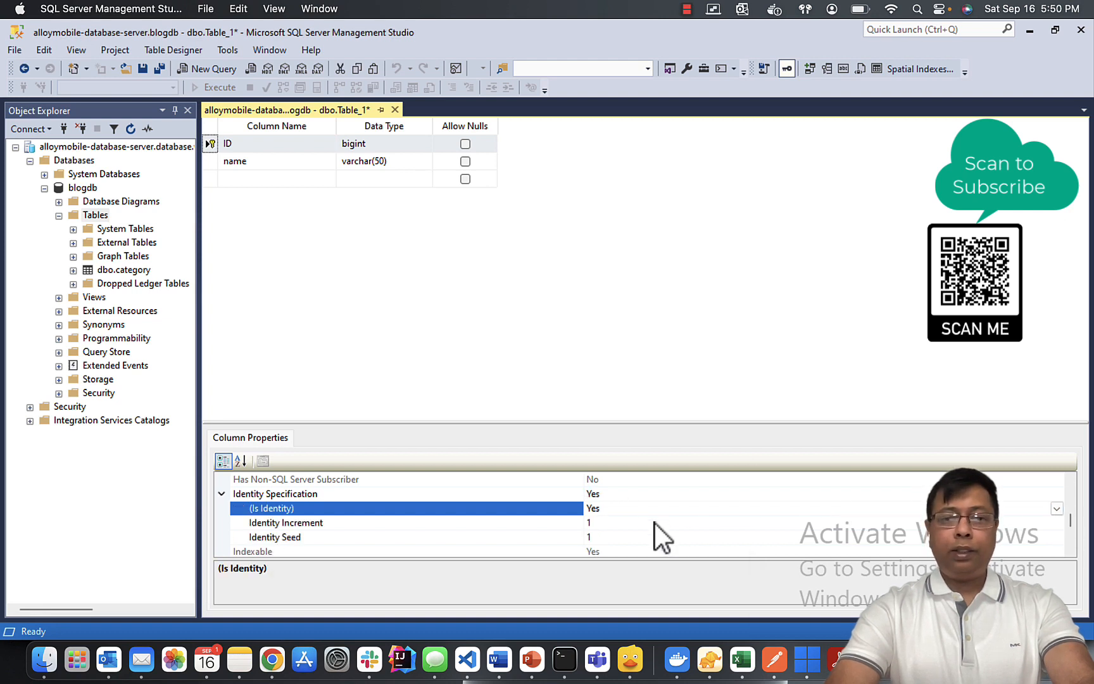
- Close the design, save the table as tag, and refresh the list of blogdb tables
left_click(396, 111)
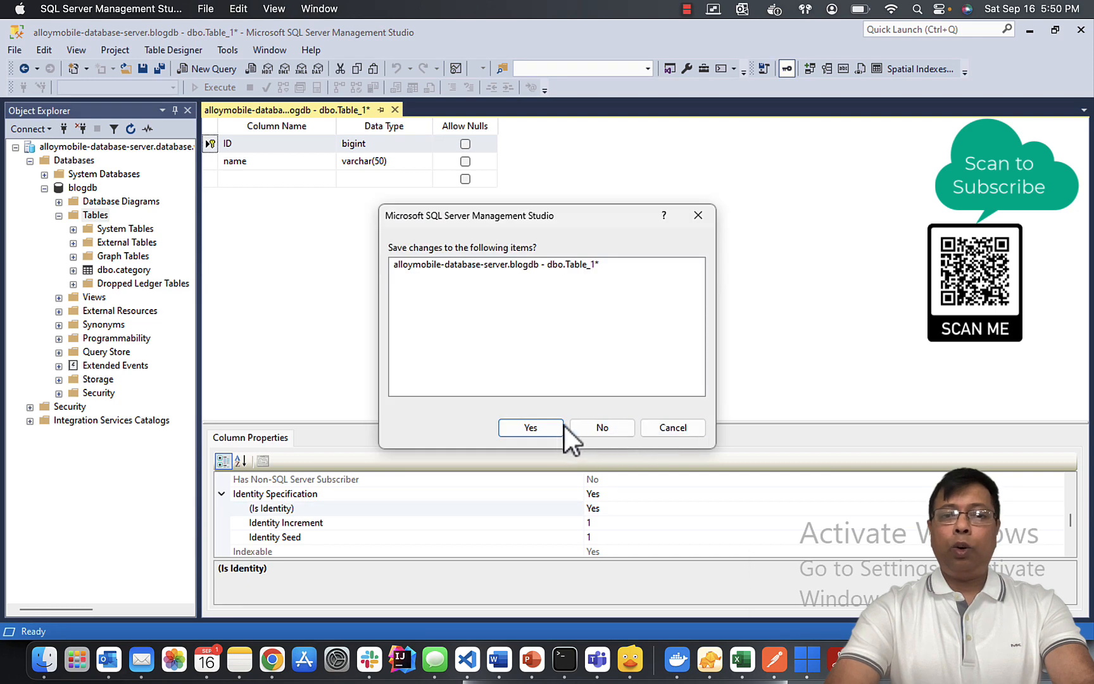
left_click(548, 430)
type("tag")
key("Return")
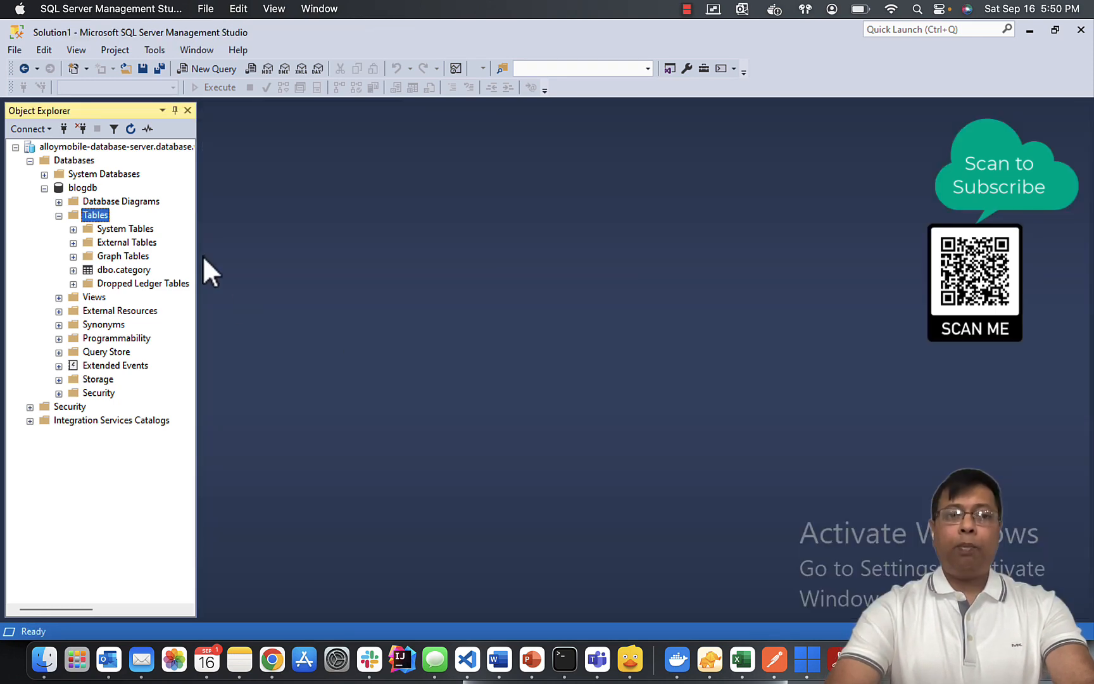
right_click(90, 216)
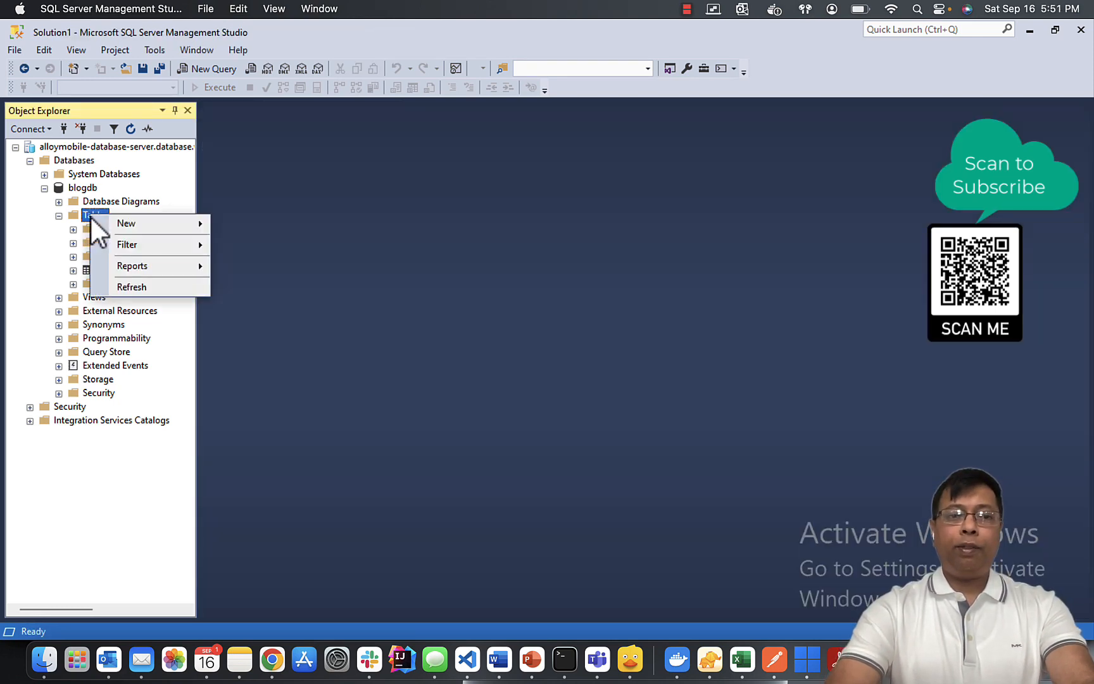
left_click(127, 286)
- Open the tag table's rows for editing, add rows named ai, sql and nosql, and close it
right_click(118, 287)
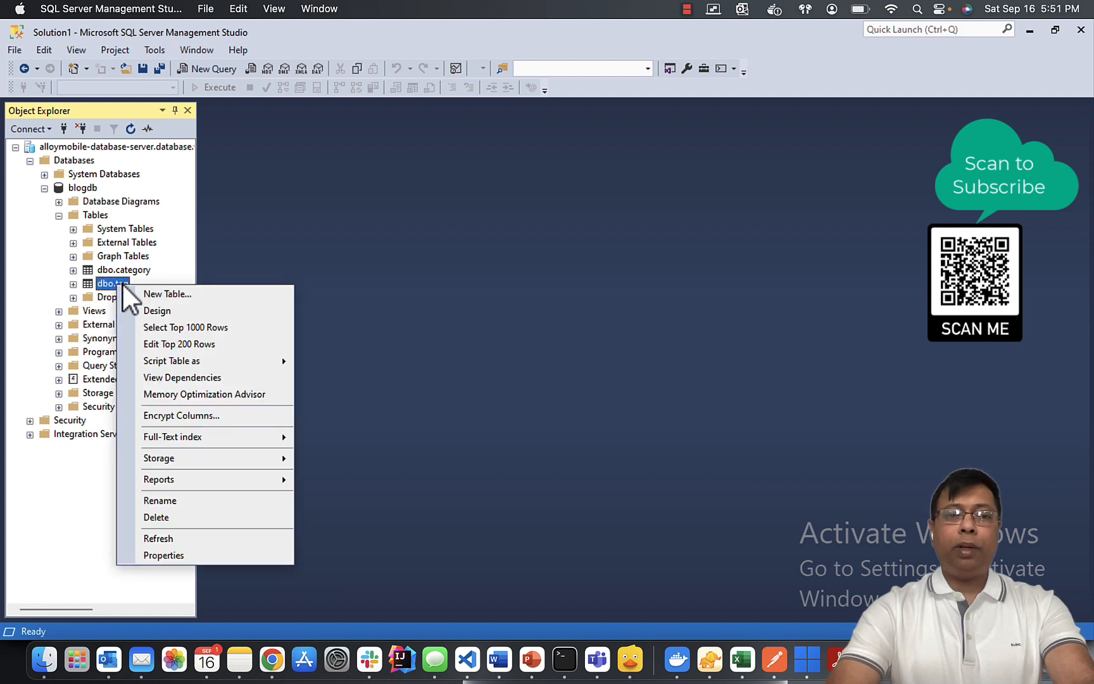
left_click(165, 342)
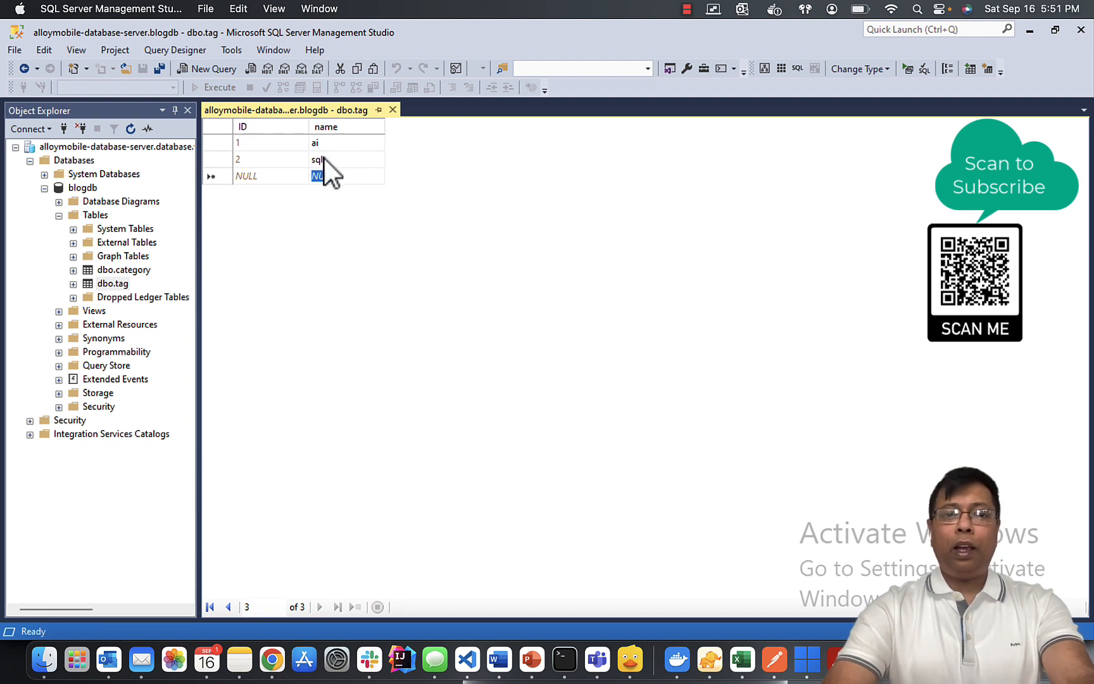
type("nosql")
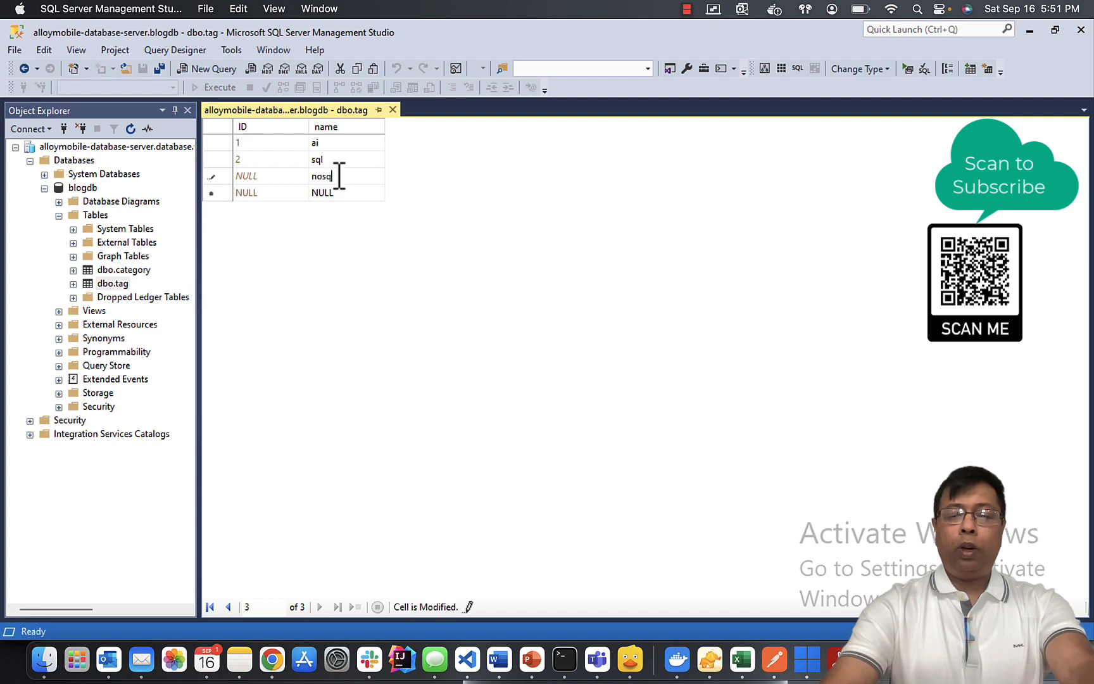
left_click(393, 111)
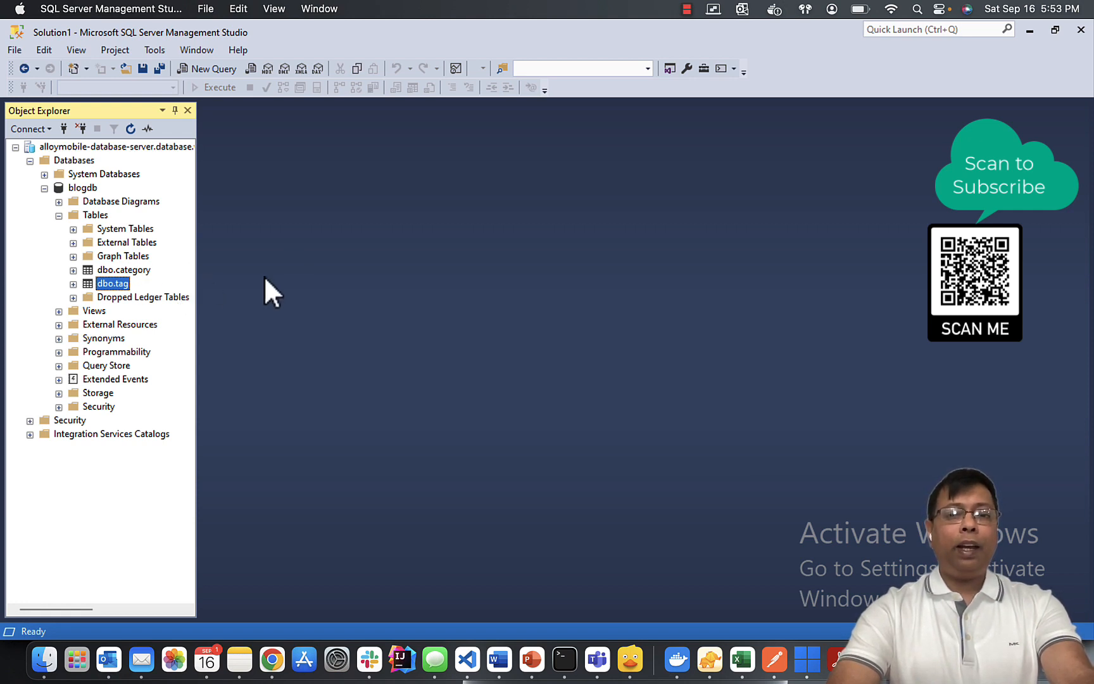
- Script the category table as a CREATE statement in a new query
right_click(134, 273)
mouse_move(214, 352)
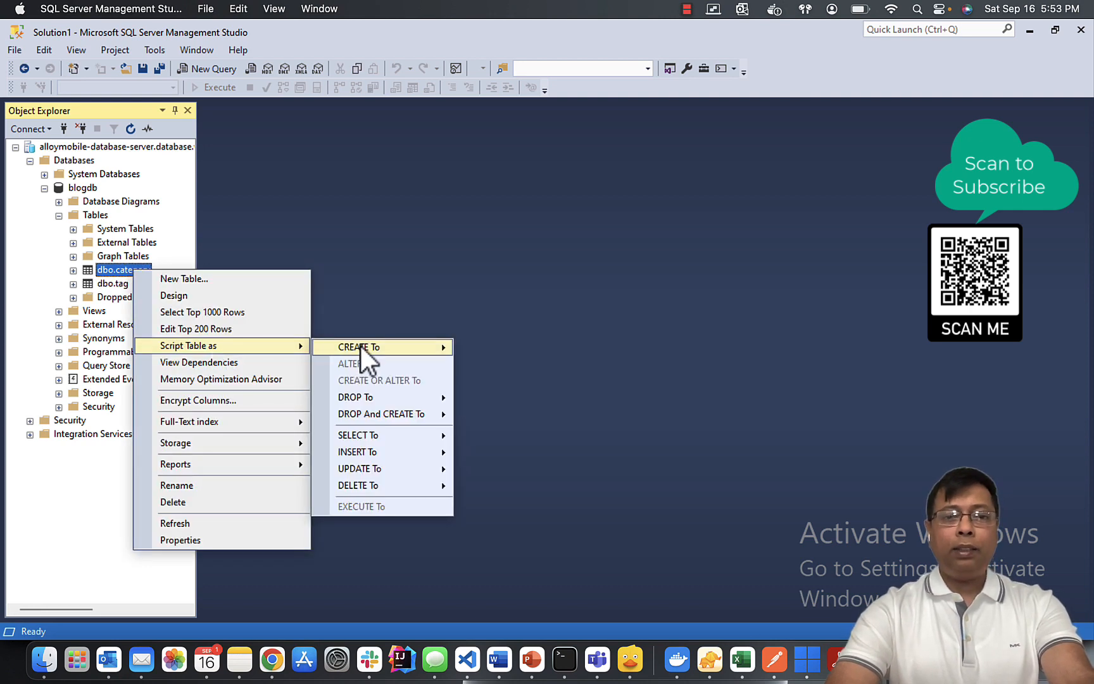
mouse_move(364, 349)
left_click(520, 350)
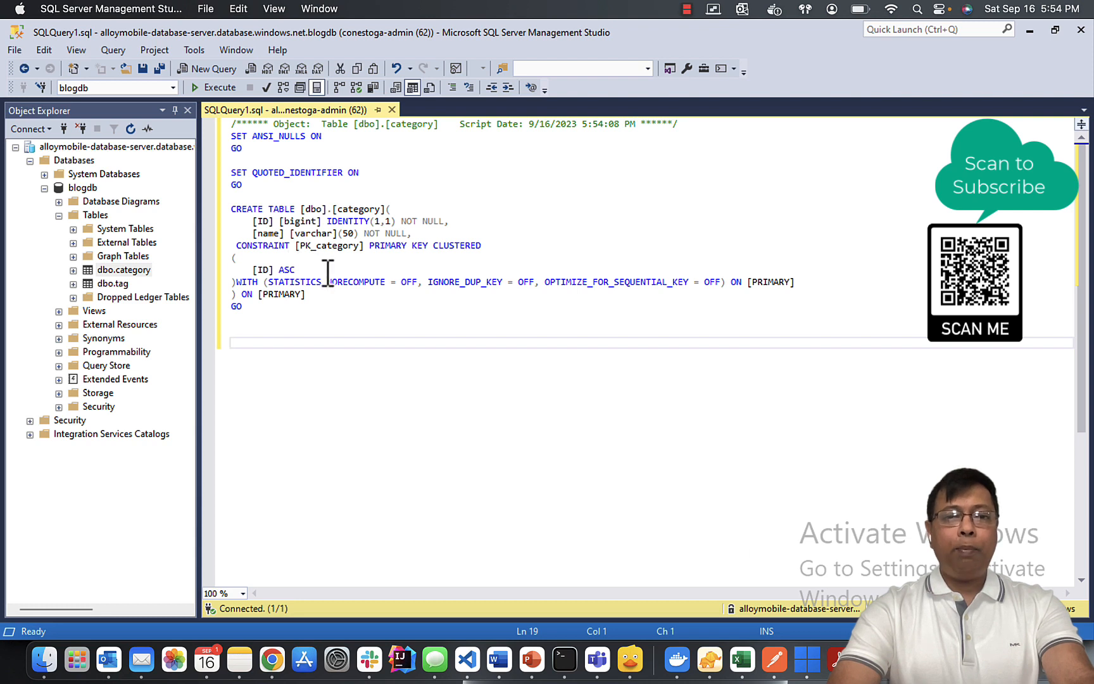
- In the CREATE script, rename the table to coment_user and its primary key constraint to PK_coment_use
double_click(355, 209)
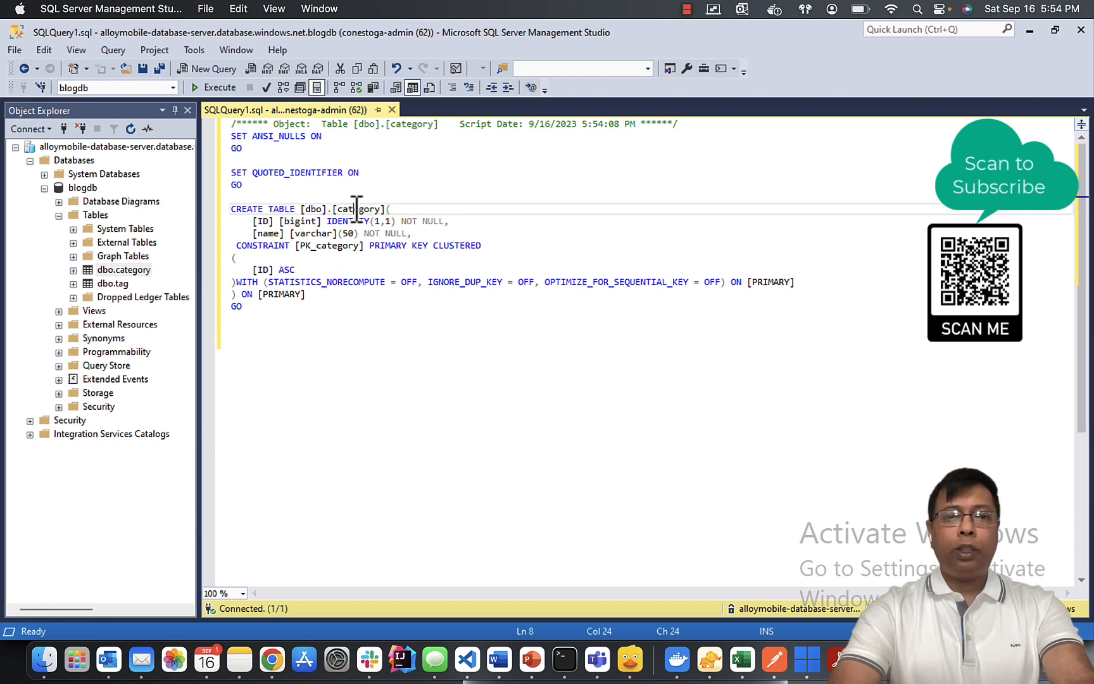
type("[coment_u")
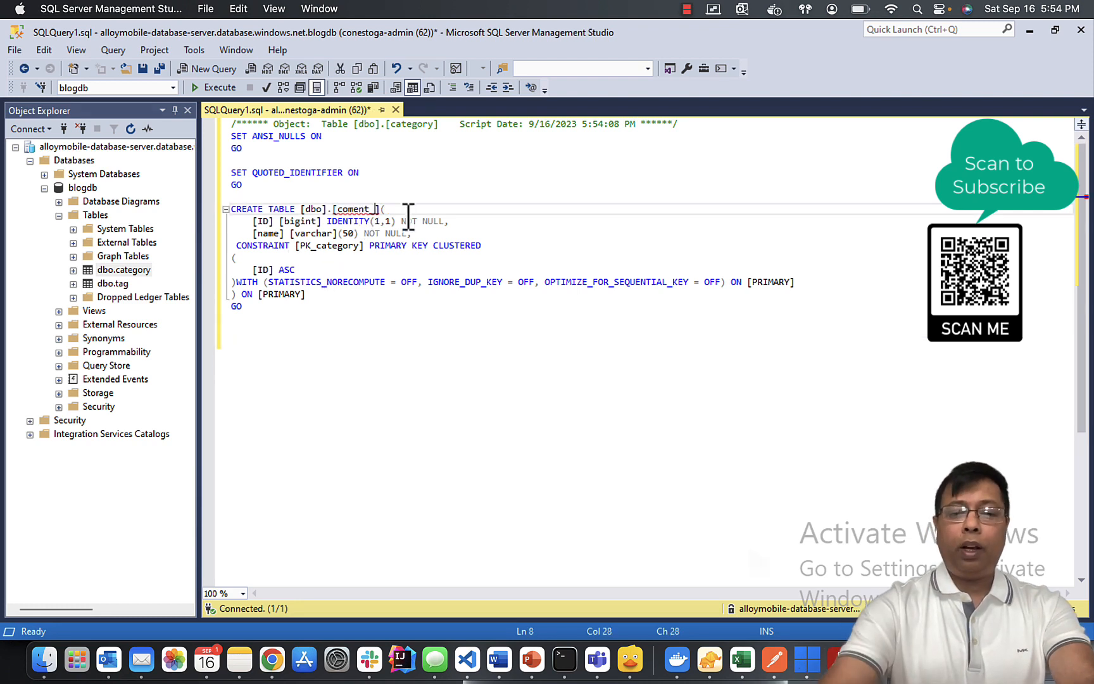
type("ser")
left_click_drag(338, 211, 396, 212)
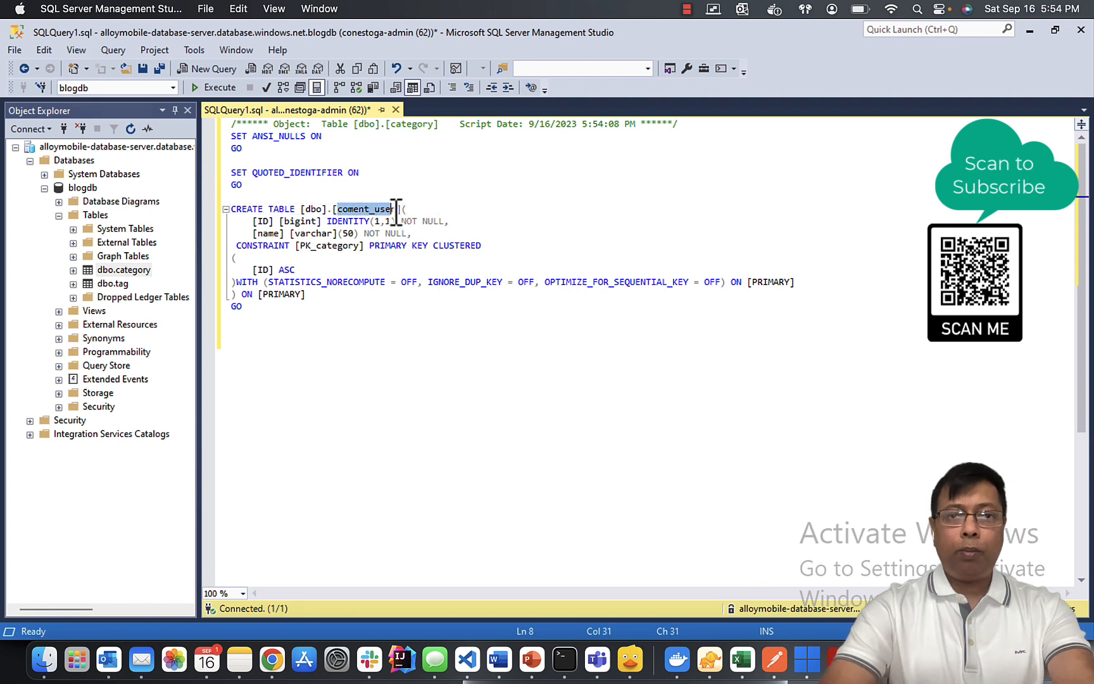
key("ctrl+c")
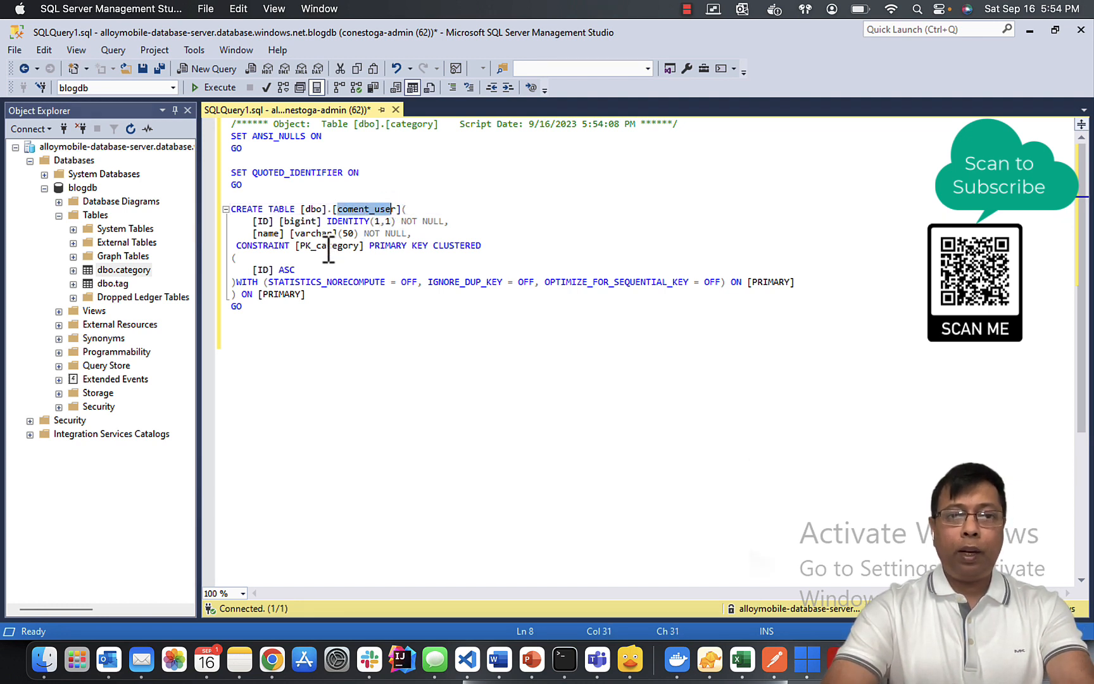
left_click_drag(318, 248, 358, 248)
key("ctrl+v")
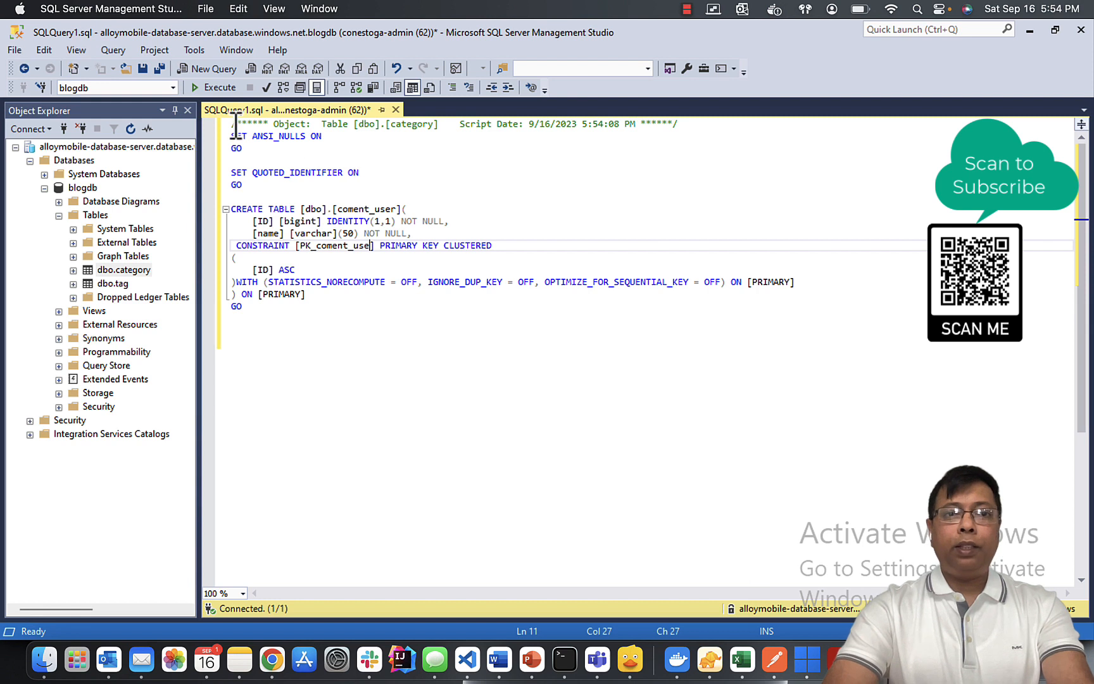
- Execute the coment_user creation script and refresh the list of blogdb tables
left_click(214, 92)
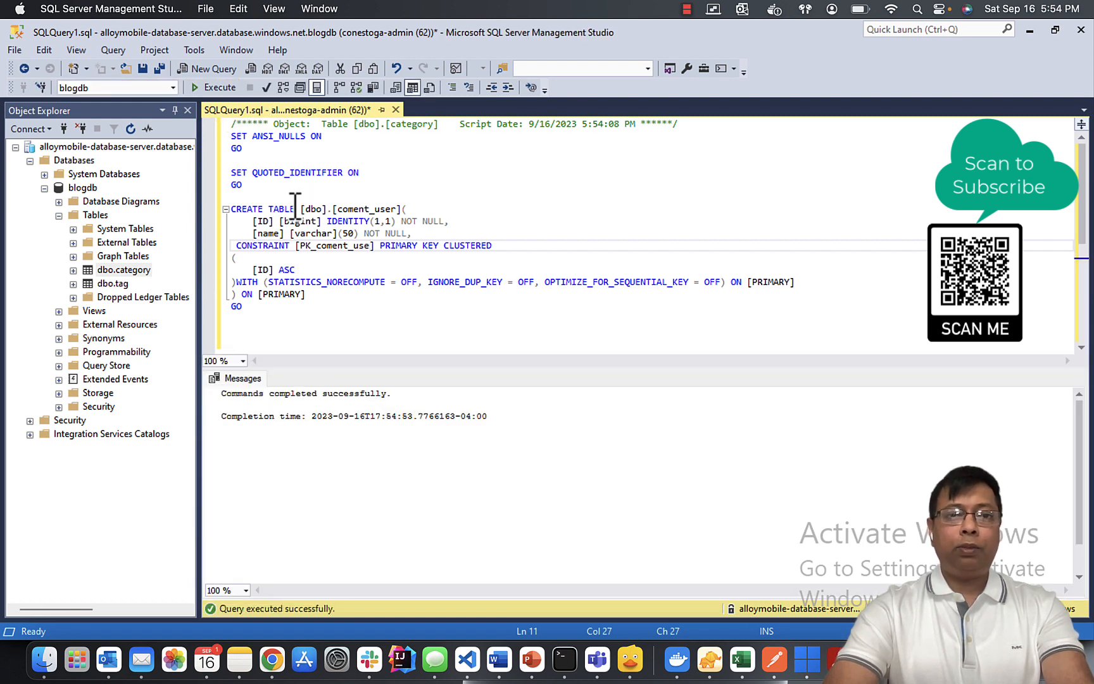
left_click(93, 217)
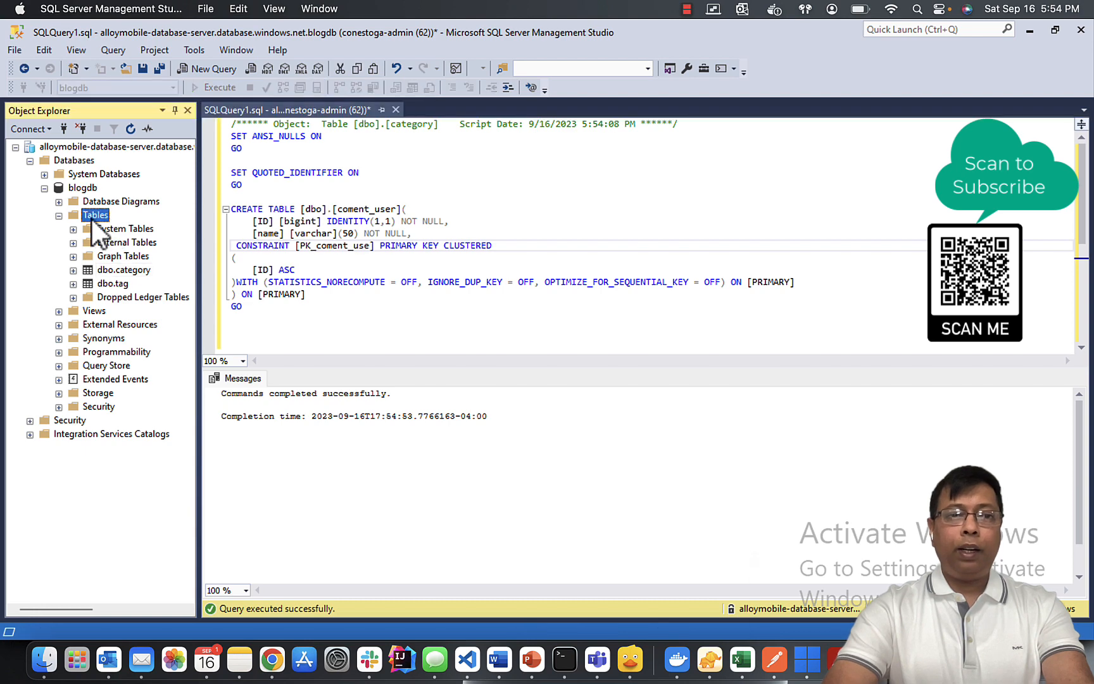
right_click(91, 218)
left_click(131, 289)
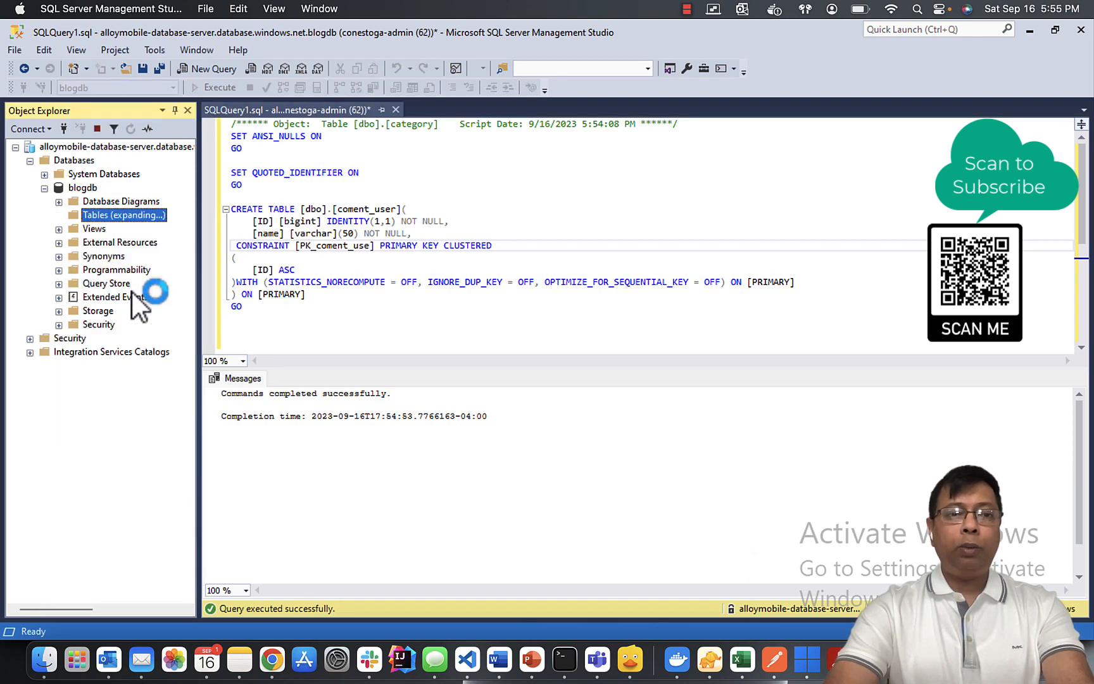
- Open the coment_user table's rows for editing
left_click(126, 284)
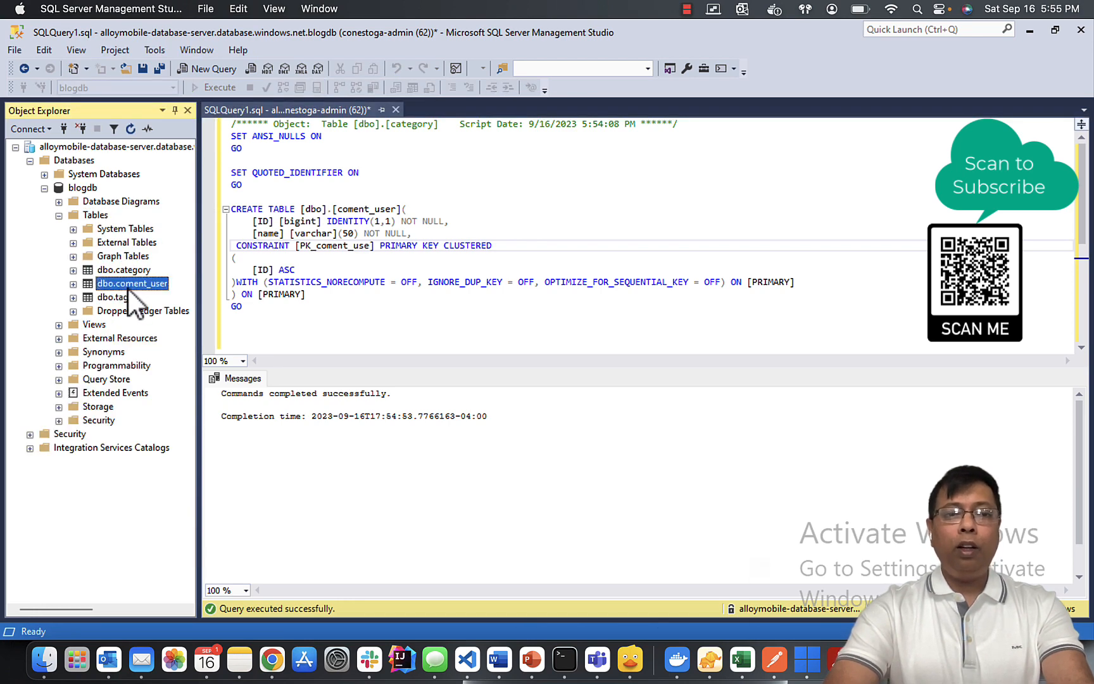
right_click(128, 289)
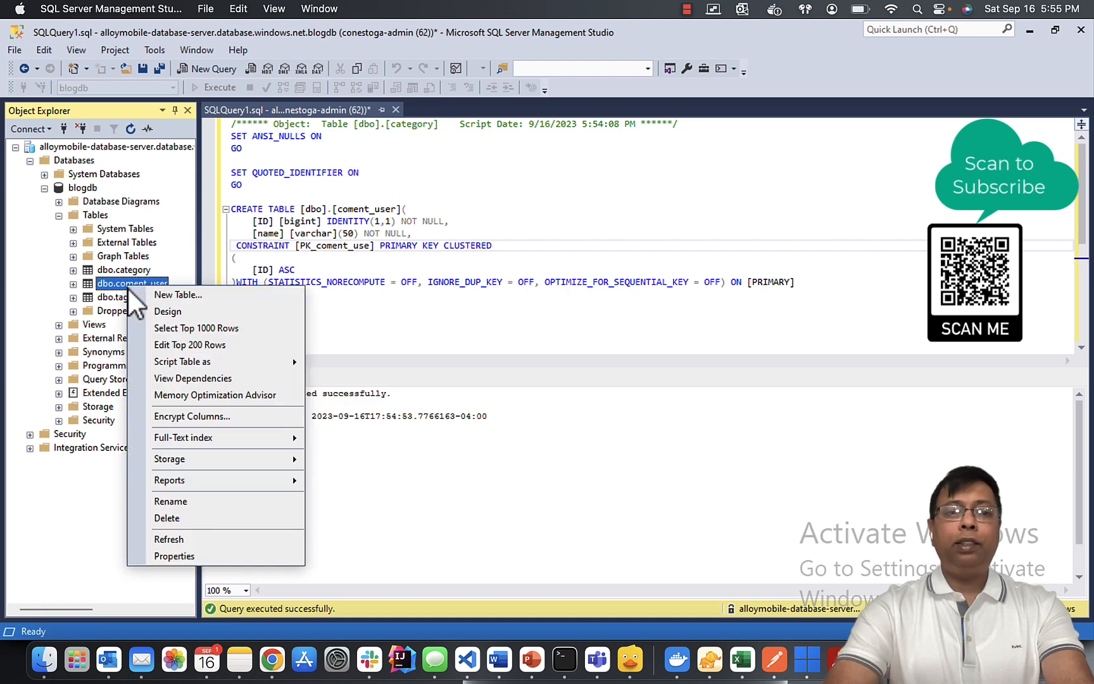
left_click(177, 344)
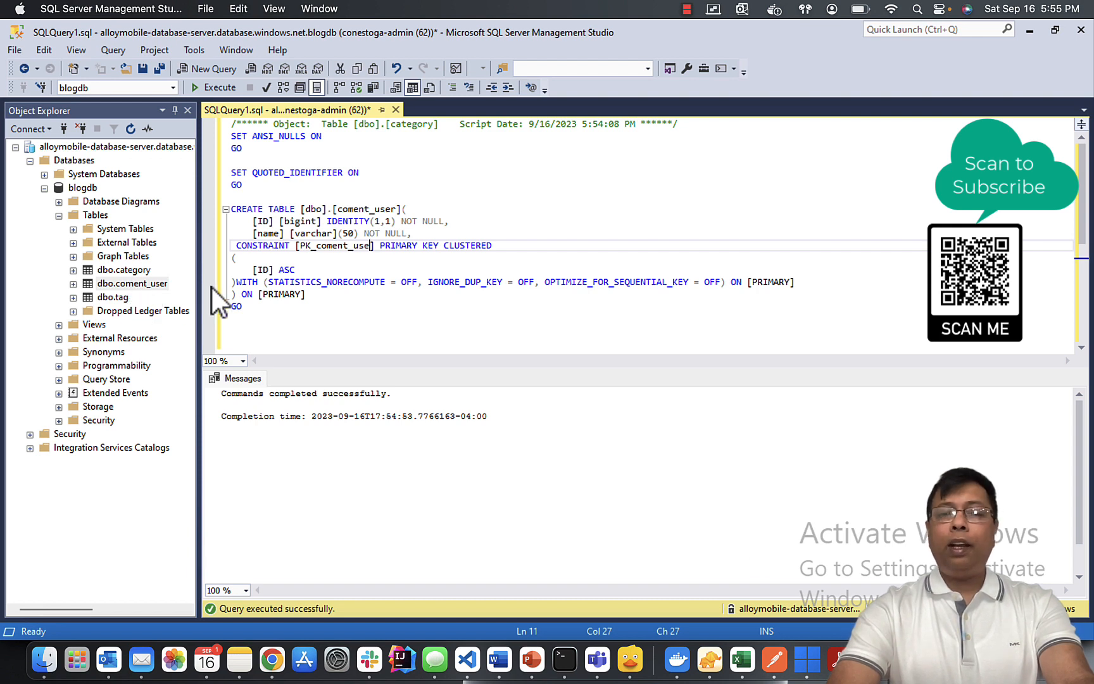
- Start a new blogdb table with a bigint ID column that disallows nulls
right_click(95, 215)
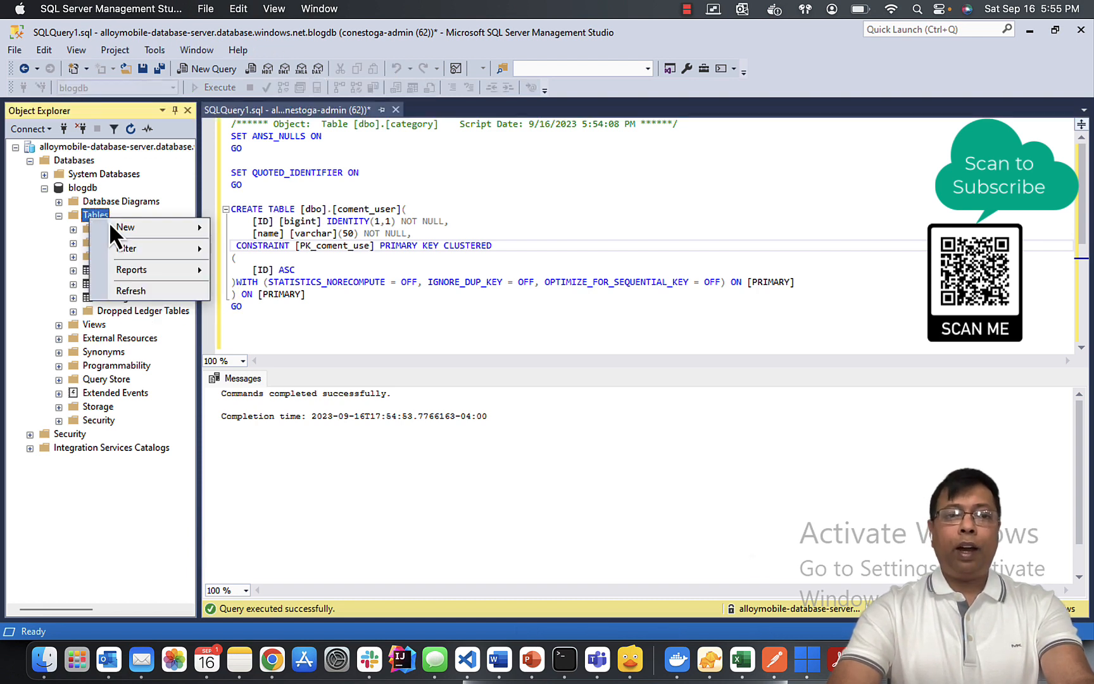
mouse_move(130, 228)
left_click(235, 228)
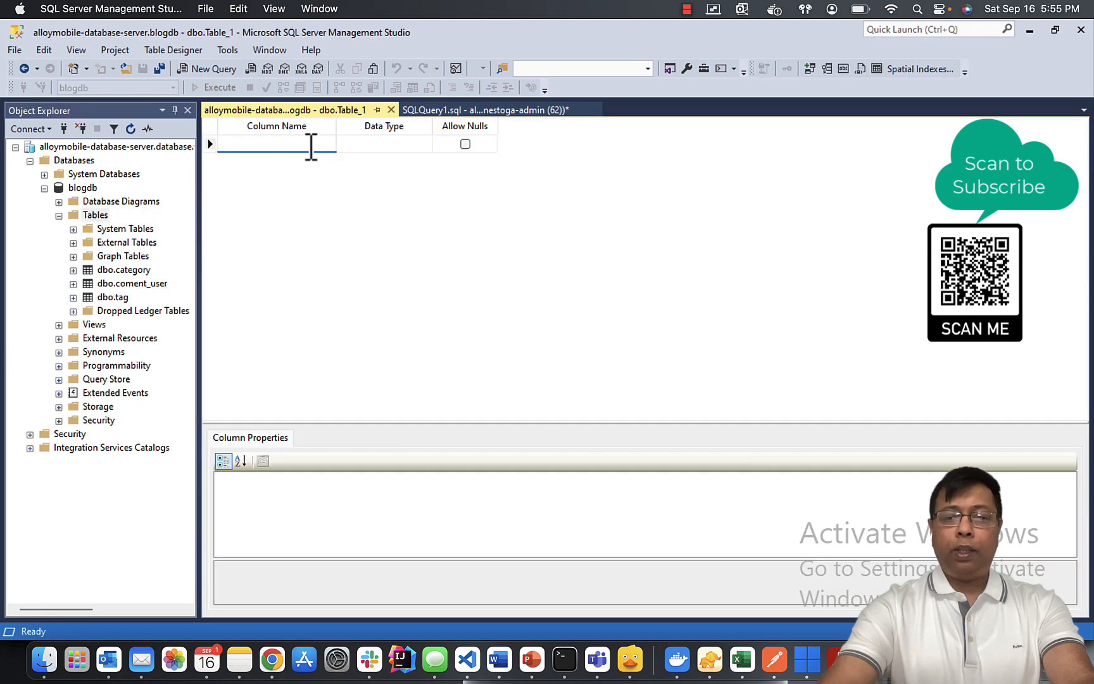
type("ID")
key("Tab")
type("bigint")
key("Tab")
left_click(465, 145)
- Add a varchar(50) name column that disallows nulls
left_click(264, 164)
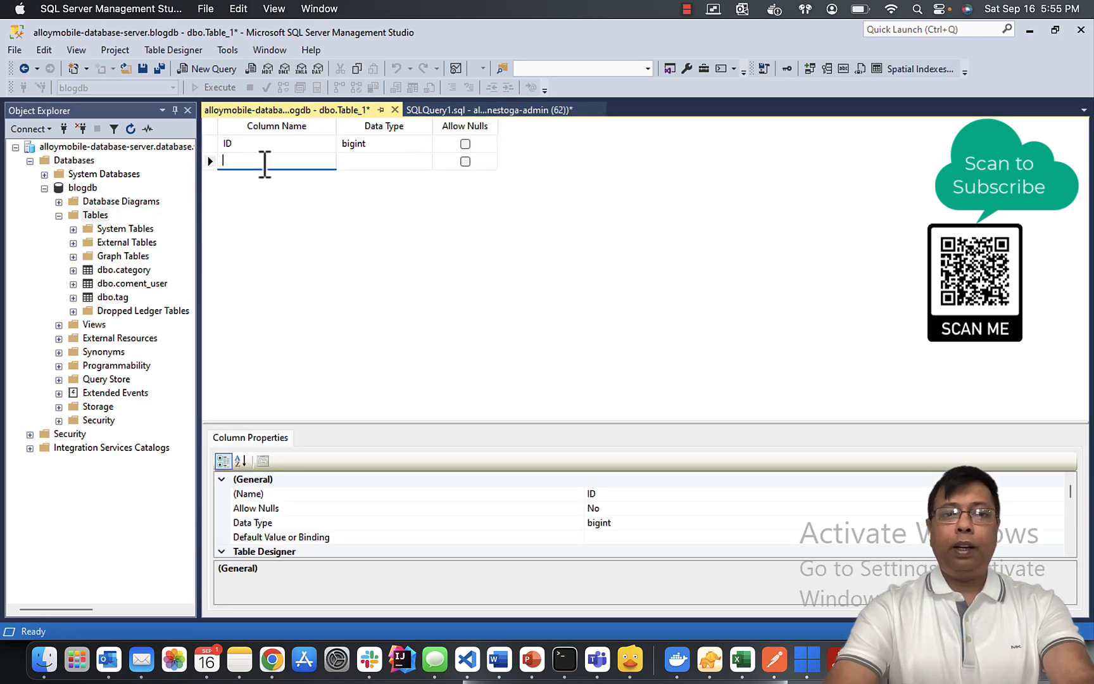
type("name")
key("Tab")
type("varc")
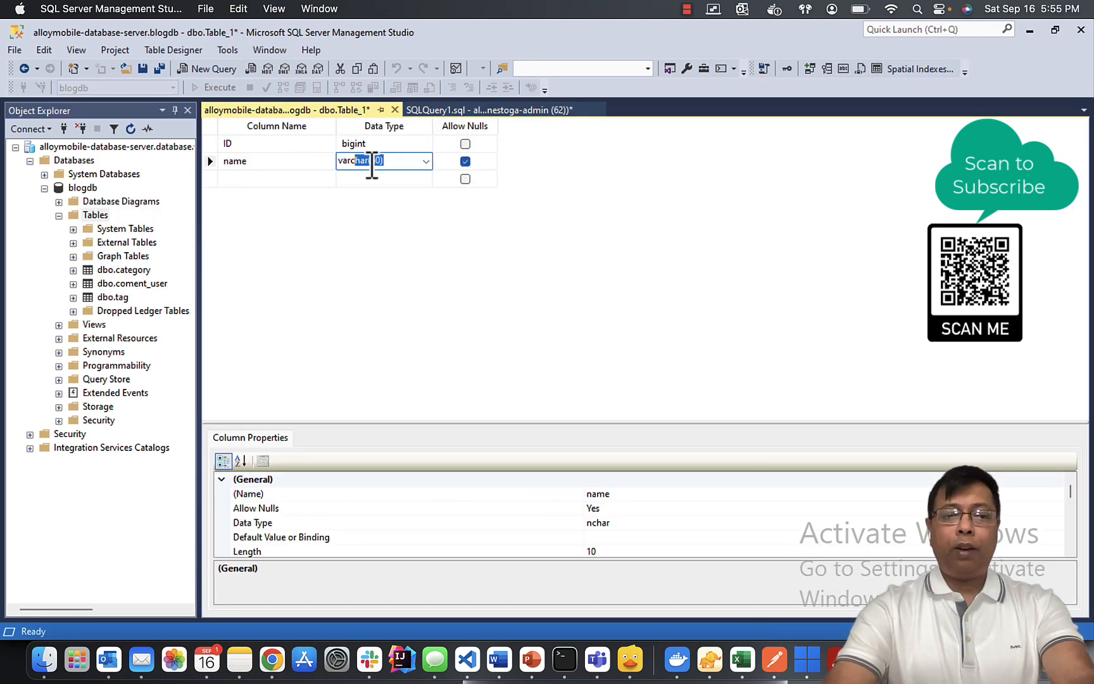
key("Tab")
left_click(465, 161)
- Add a varchar(50) email column that disallows nulls
left_click(271, 182)
type("email")
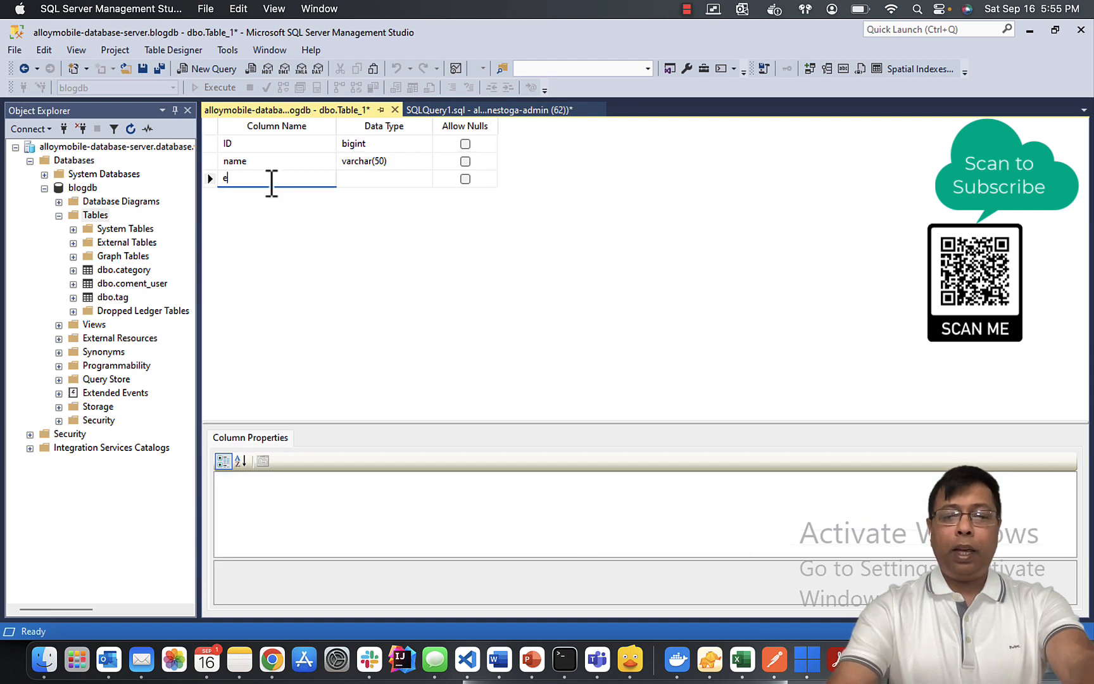
key("Tab")
type("varchar(50)")
key("Tab")
left_click(462, 180)
- Add a varchar(50) column called password that disallows nulls
left_click(255, 197)
type("password")
key("Tab")
type("varchar(50)")
key("Tab")
left_click(465, 197)
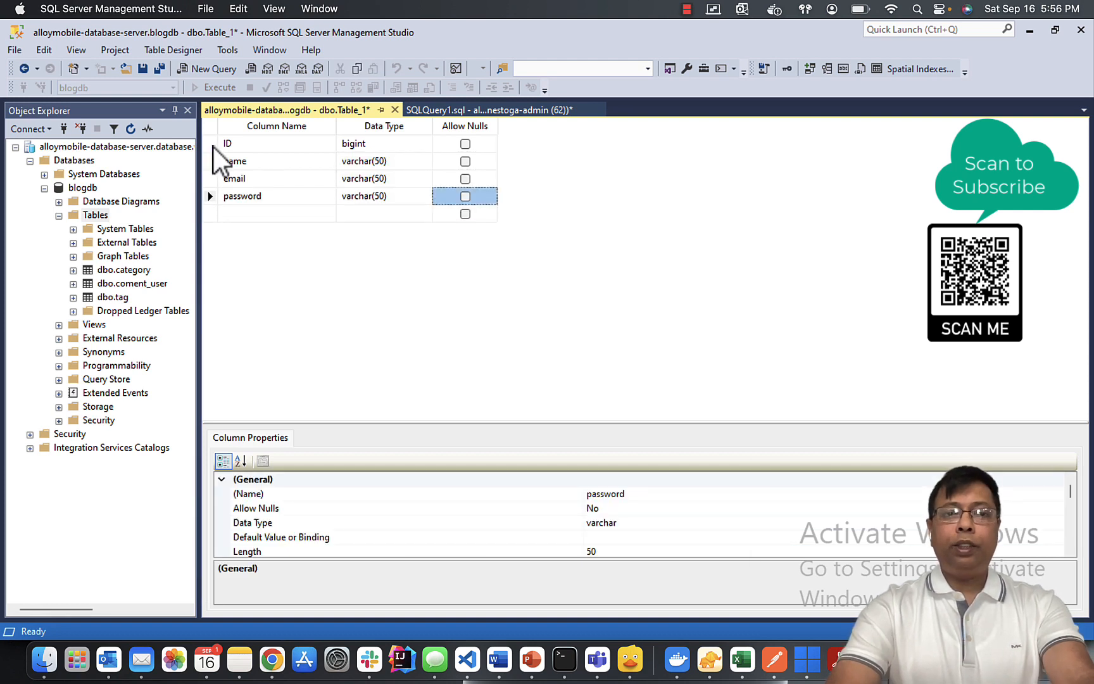
- Make ID the primary key of the table with email and password columns, and set its Is Identity property to Yes
left_click(211, 145)
right_click(210, 147)
left_click(239, 153)
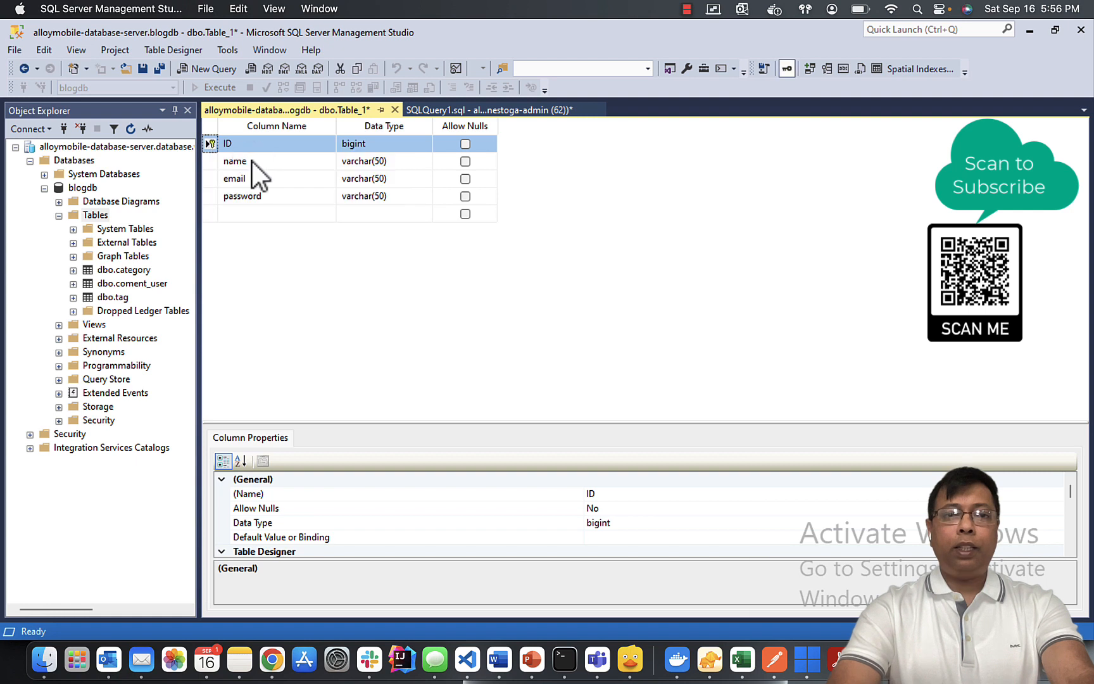
left_click_drag(1071, 491, 1071, 522)
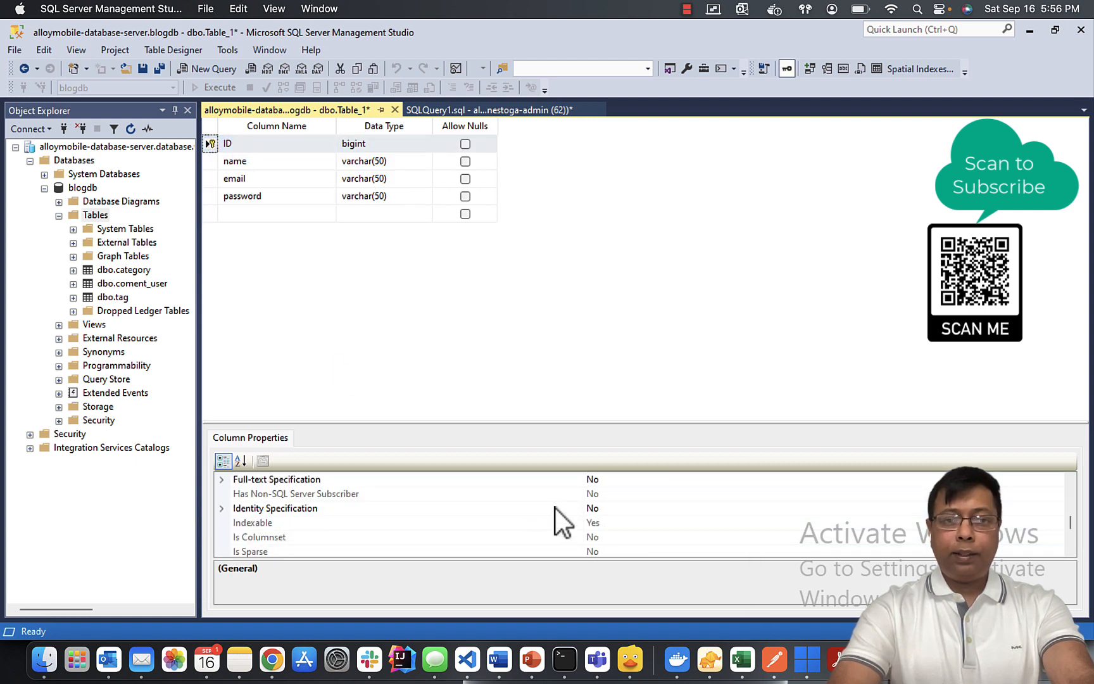
left_click(223, 509)
left_click(722, 523)
left_click(1056, 524)
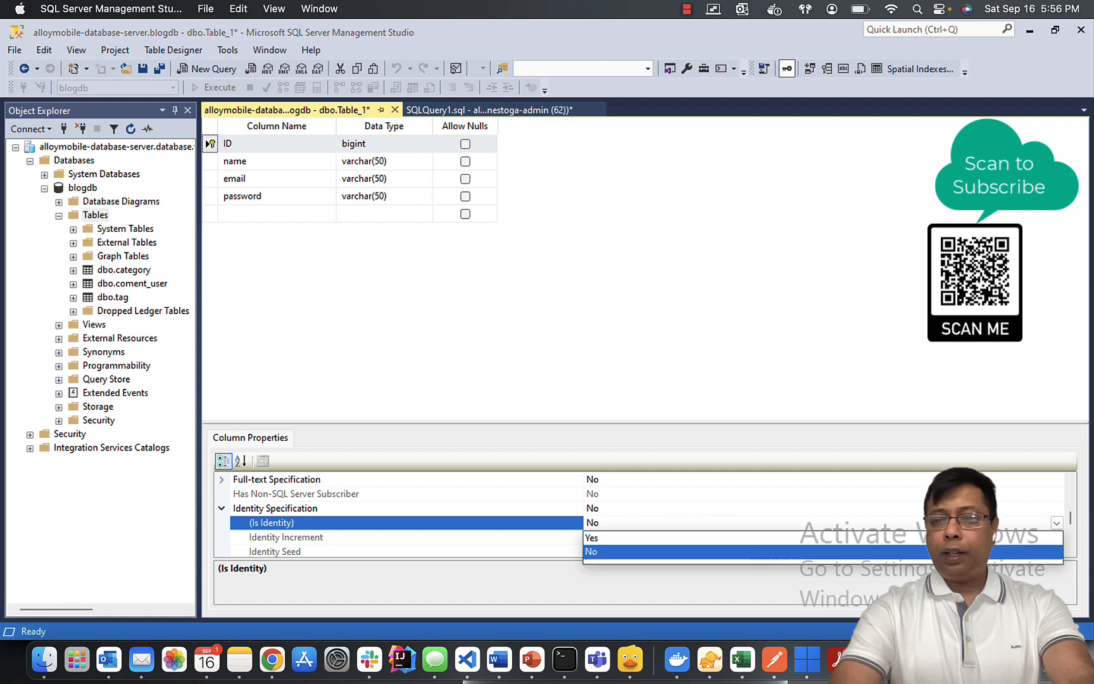
left_click(704, 537)
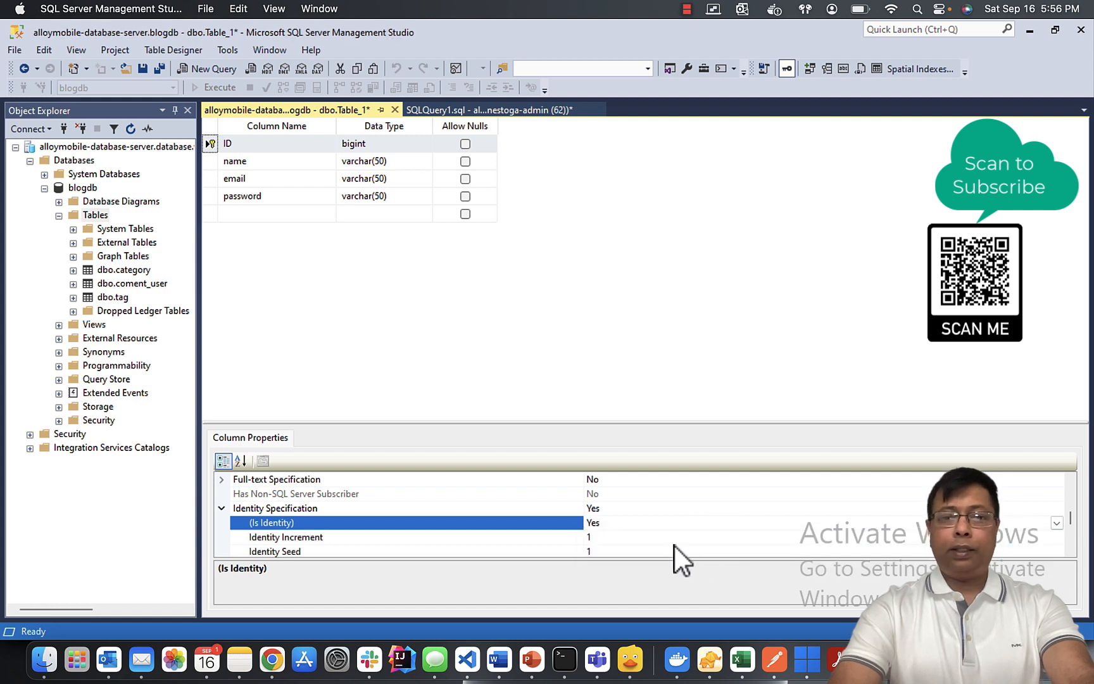
- Close the table design and save it under the name post_user
left_click(396, 110)
type("post_user")
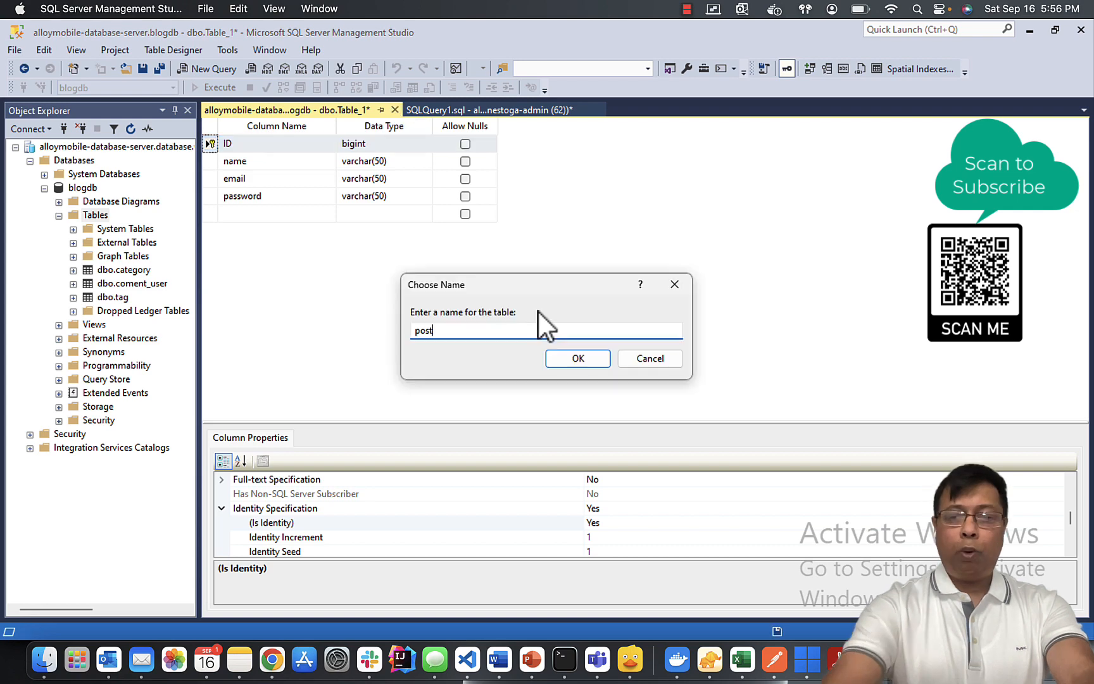
key("Return")
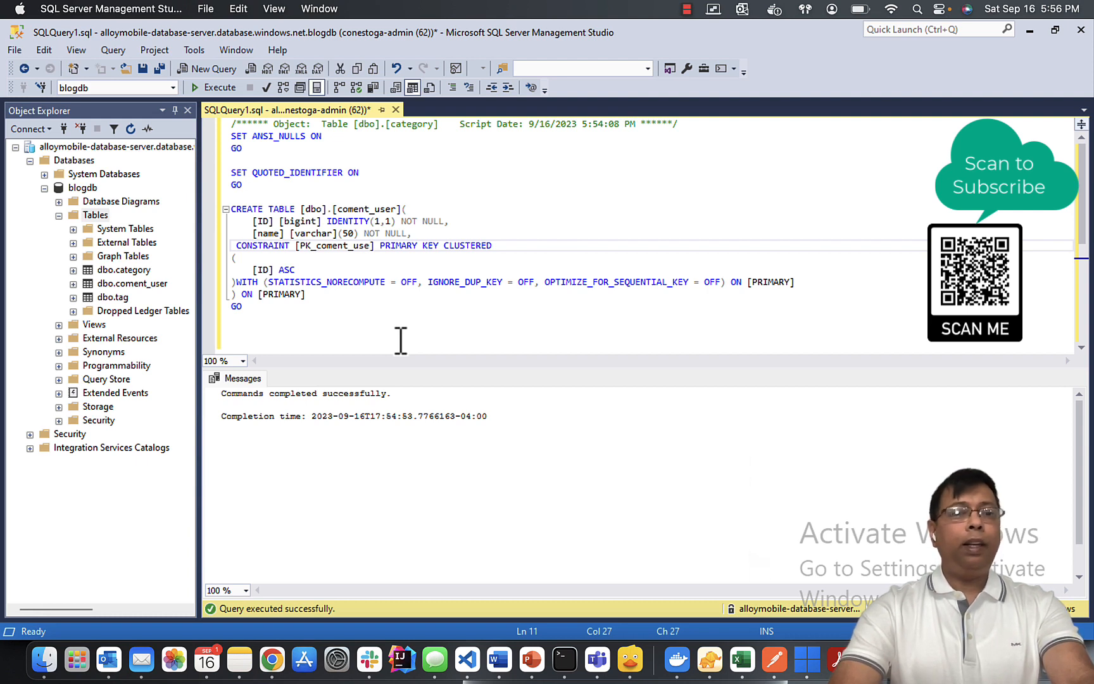
- Start another blogdb table with a bigint ID column and a varchar(50) title column, both disallowing nulls
right_click(94, 215)
mouse_move(121, 220)
left_click(249, 221)
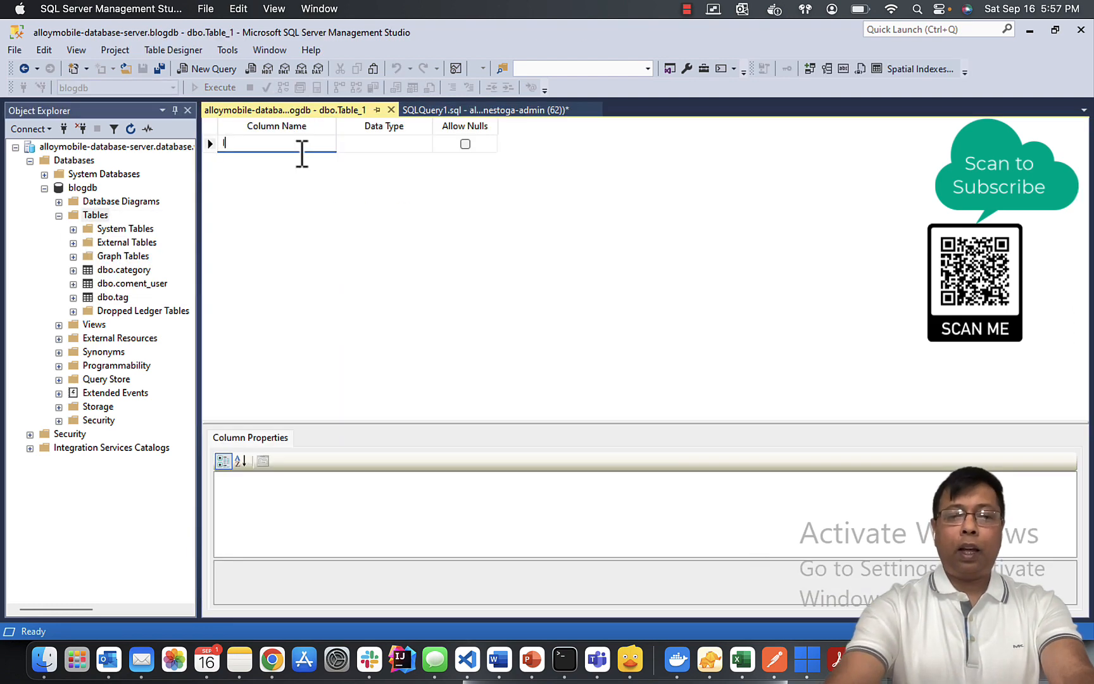
type("D")
key("Tab")
type("bigint")
left_click(467, 145)
left_click(243, 163)
type("title")
key("Tab")
type("varchar(50)")
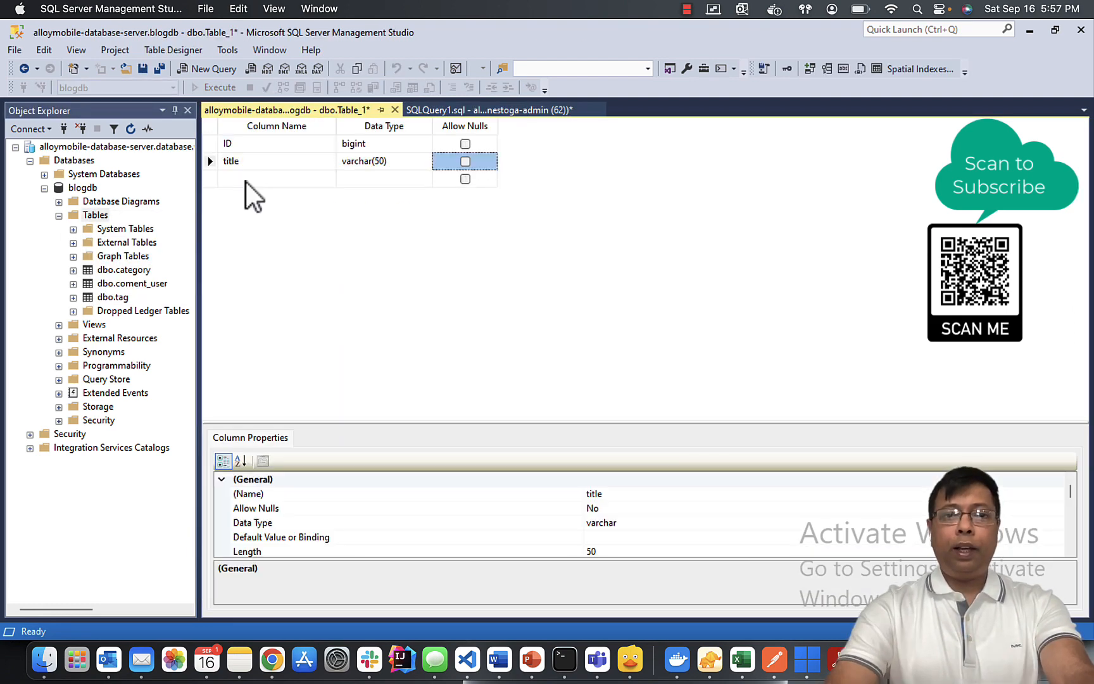
- Add a details column of type varbinary(1000) that disallows nulls
left_click(249, 180)
type("details")
key("Tab")
type("varbinary(50)")
left_click(400, 181)
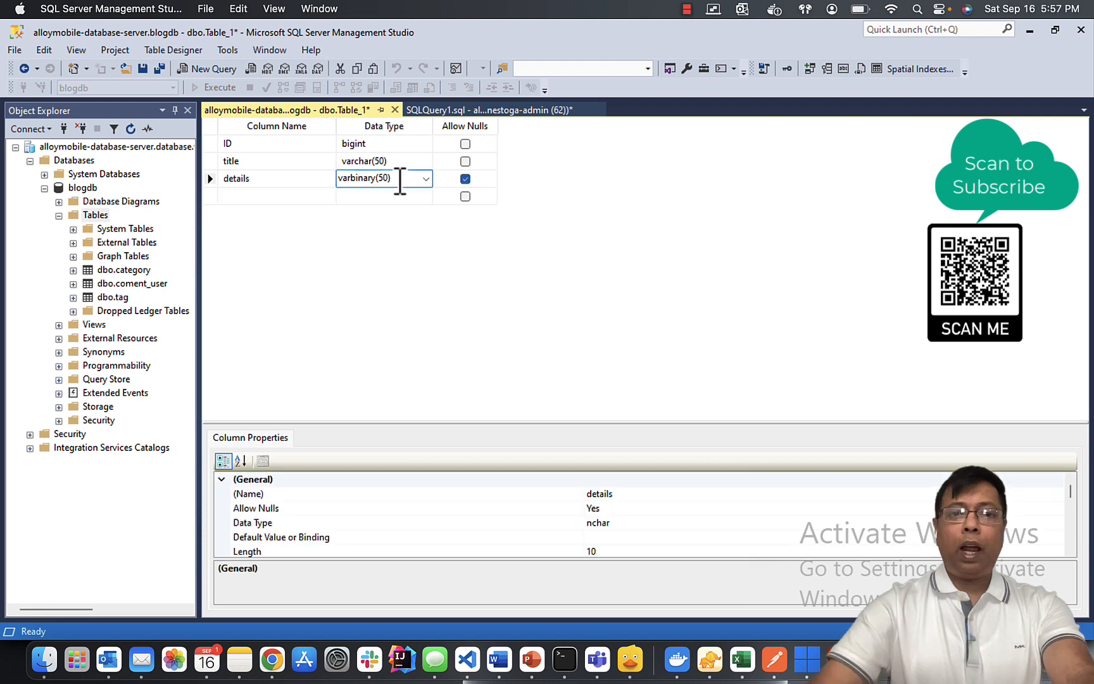
key("Left")
key("BackSpace")
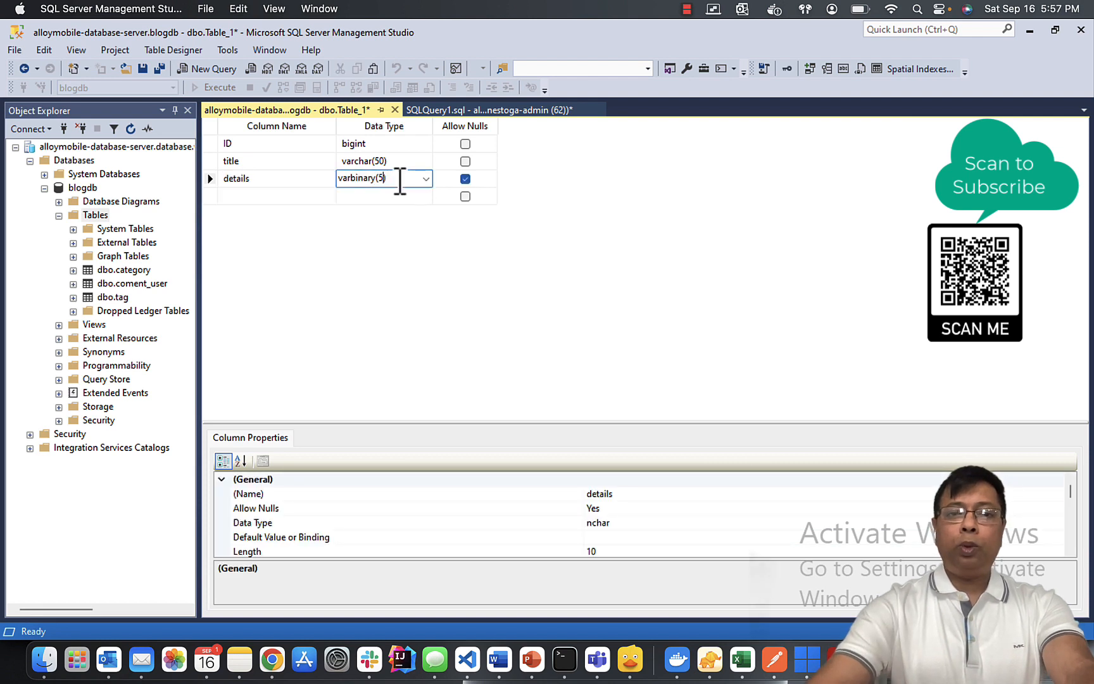
key("BackSpace")
type("1000")
left_click(465, 178)
- Add a varchar(50) image column that disallows nulls
left_click(258, 196)
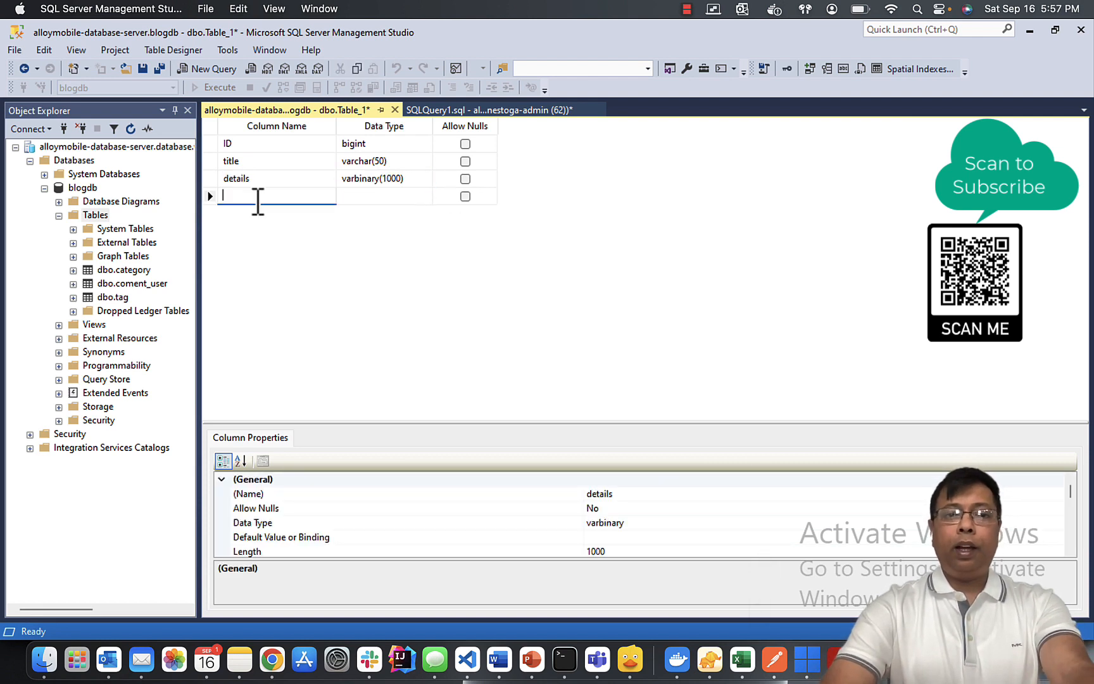
type("image")
key("Tab")
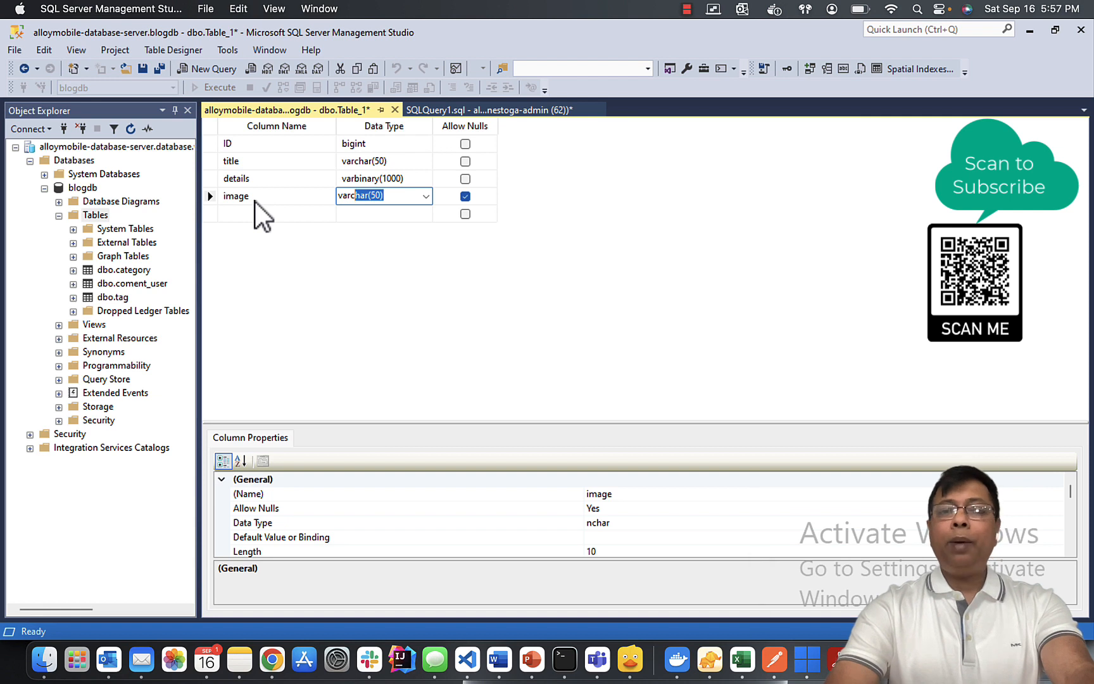
type("varchar(50)")
key("Tab")
left_click(469, 202)
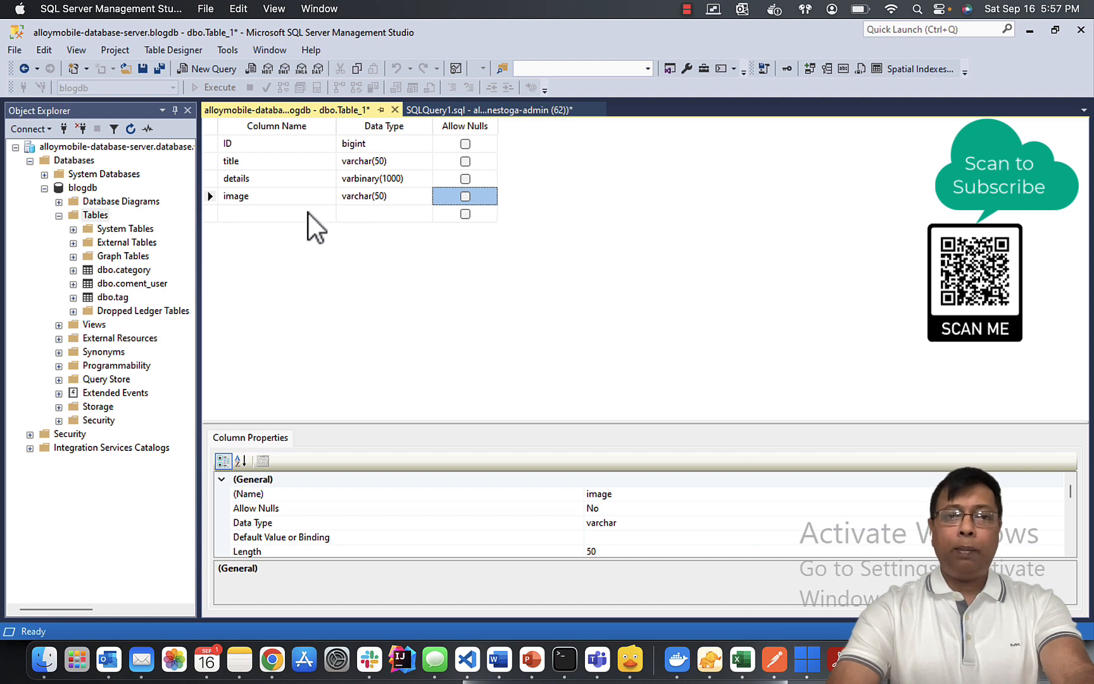
- Add a bigint post_user_id column that disallows nulls
left_click(261, 214)
type("post_user_id")
left_click(358, 213)
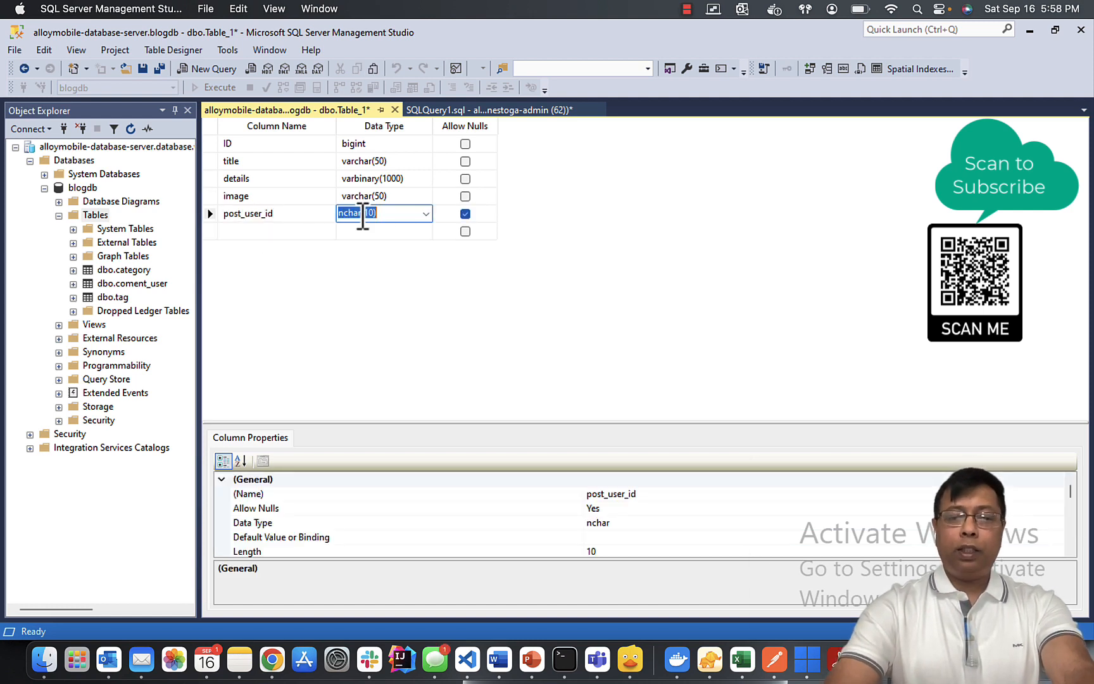
type("bigint")
left_click(465, 213)
- Add a bigint category_id column that disallows nulls
left_click(251, 231)
type("category_id")
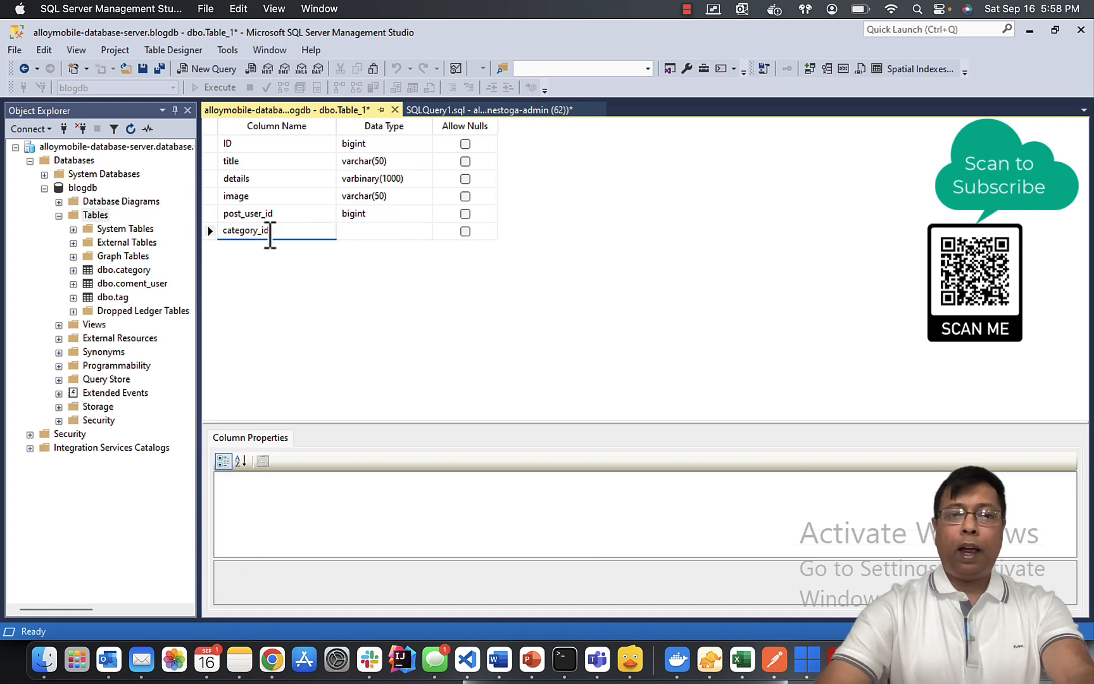
left_click(372, 232)
type("bigint")
left_click(466, 232)
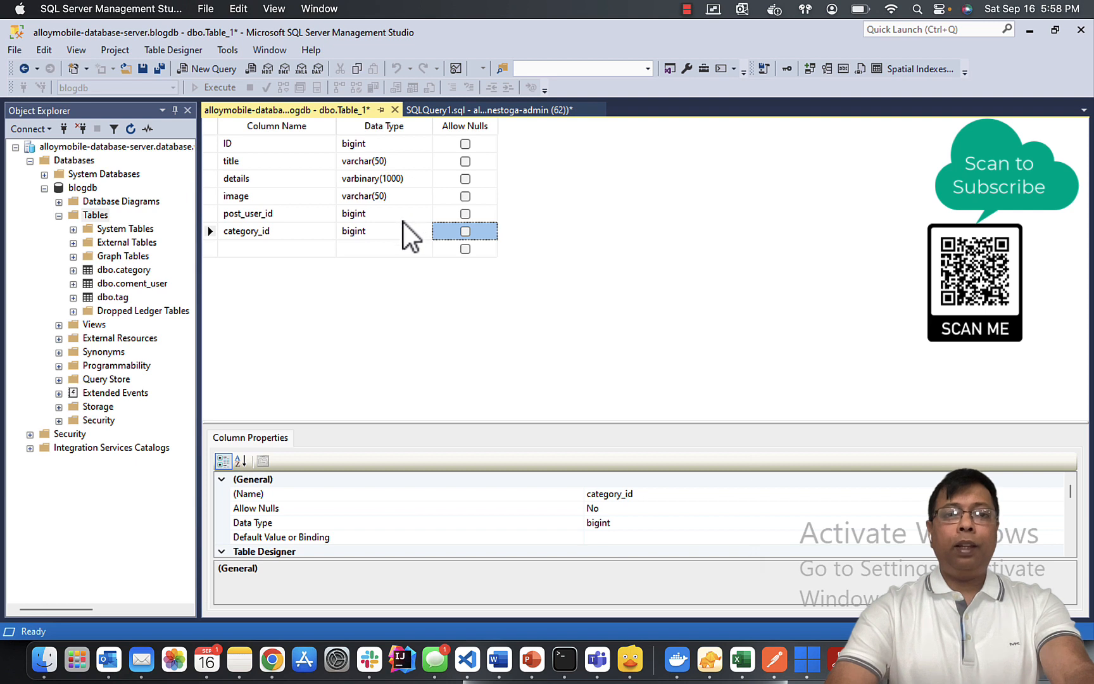
- Set the ID column as the primary key of the new table
left_click(255, 221)
left_click(254, 230)
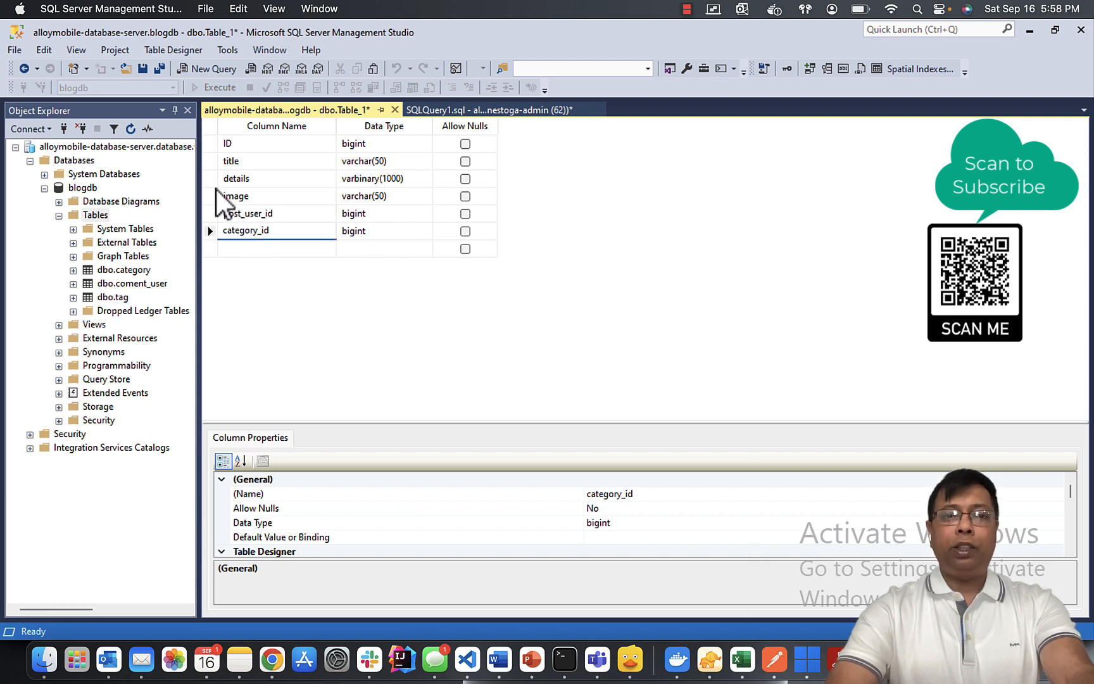
left_click(211, 145)
right_click(211, 144)
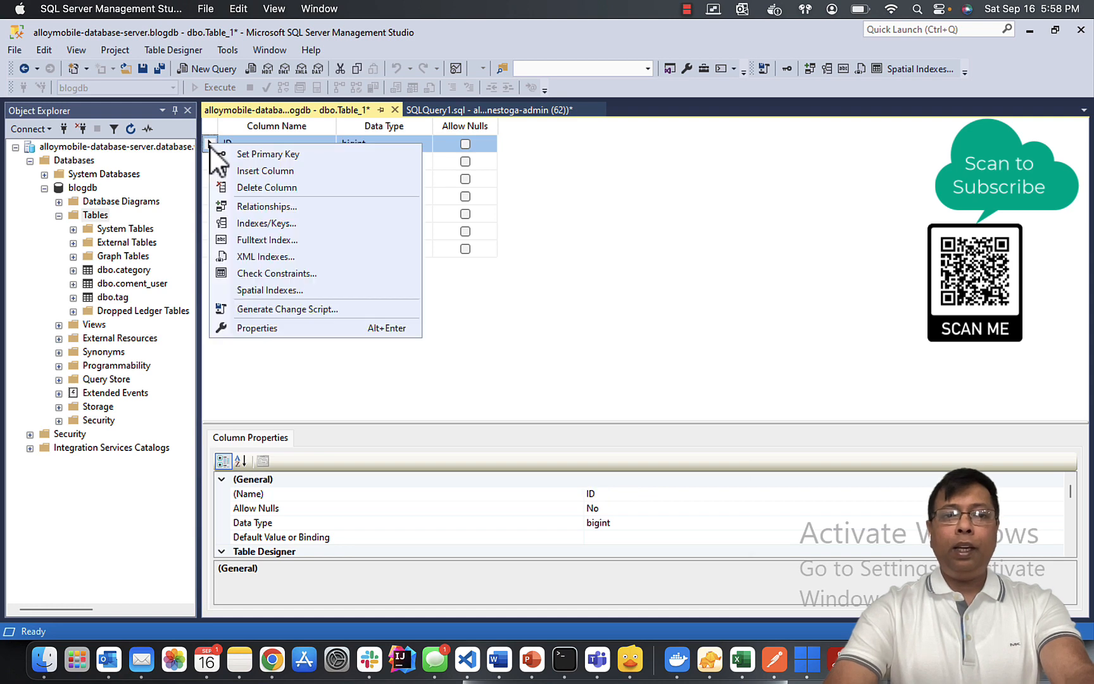
left_click(243, 152)
- Add a new foreign key relationship to the table for the post_user_id column
left_click(211, 215)
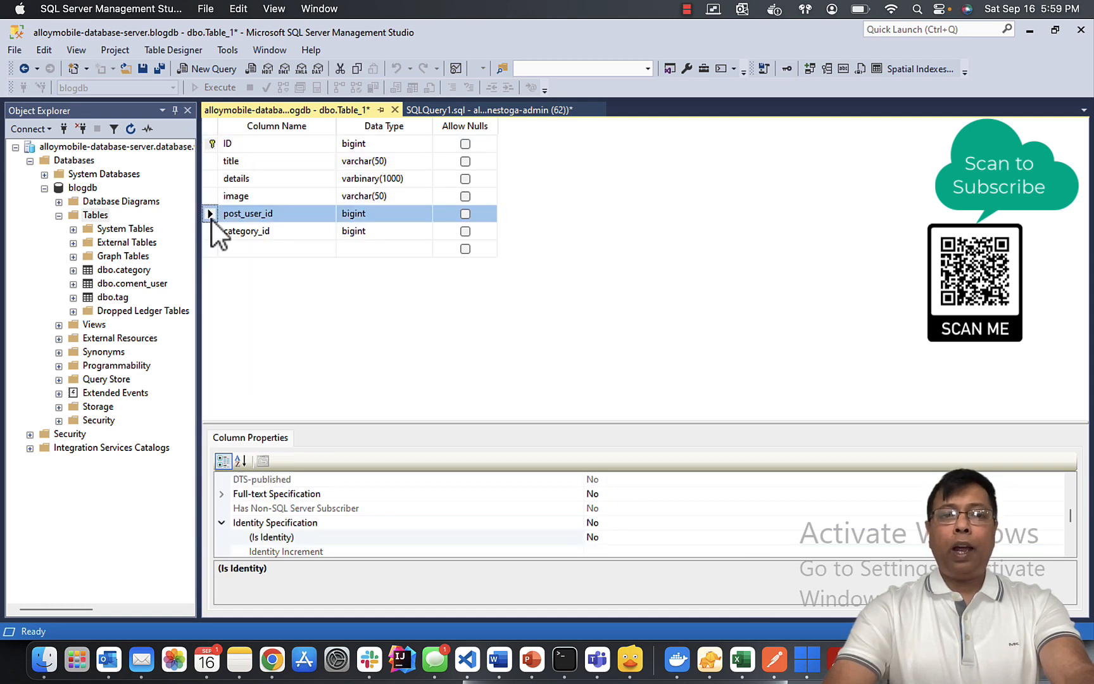
right_click(213, 221)
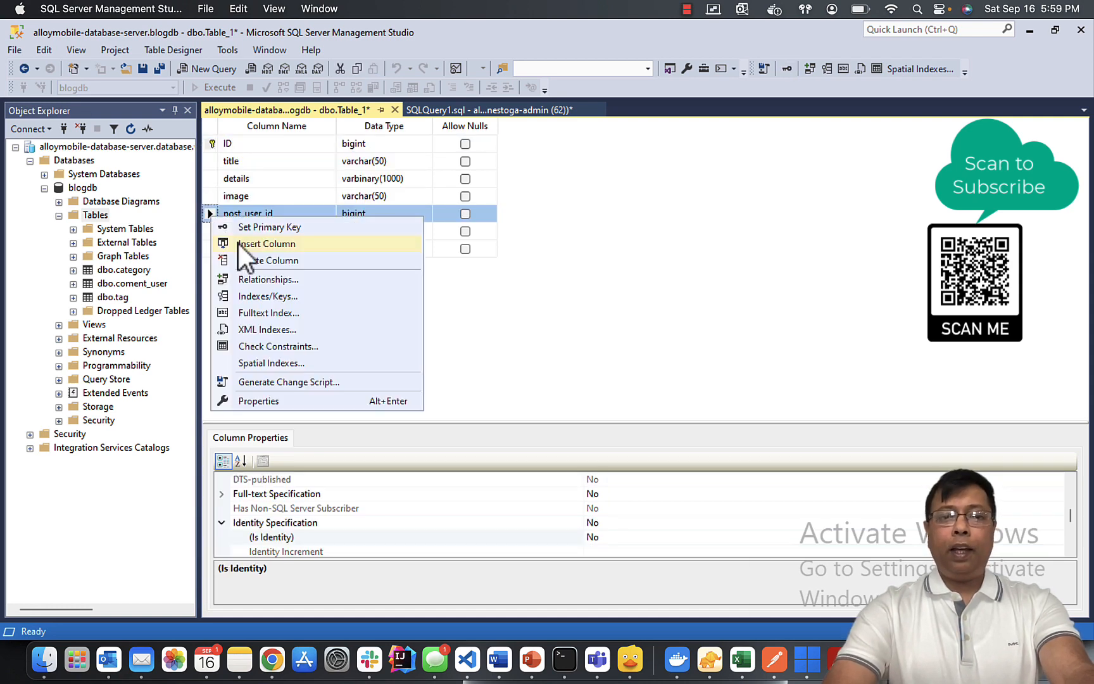
left_click(257, 280)
left_click(343, 459)
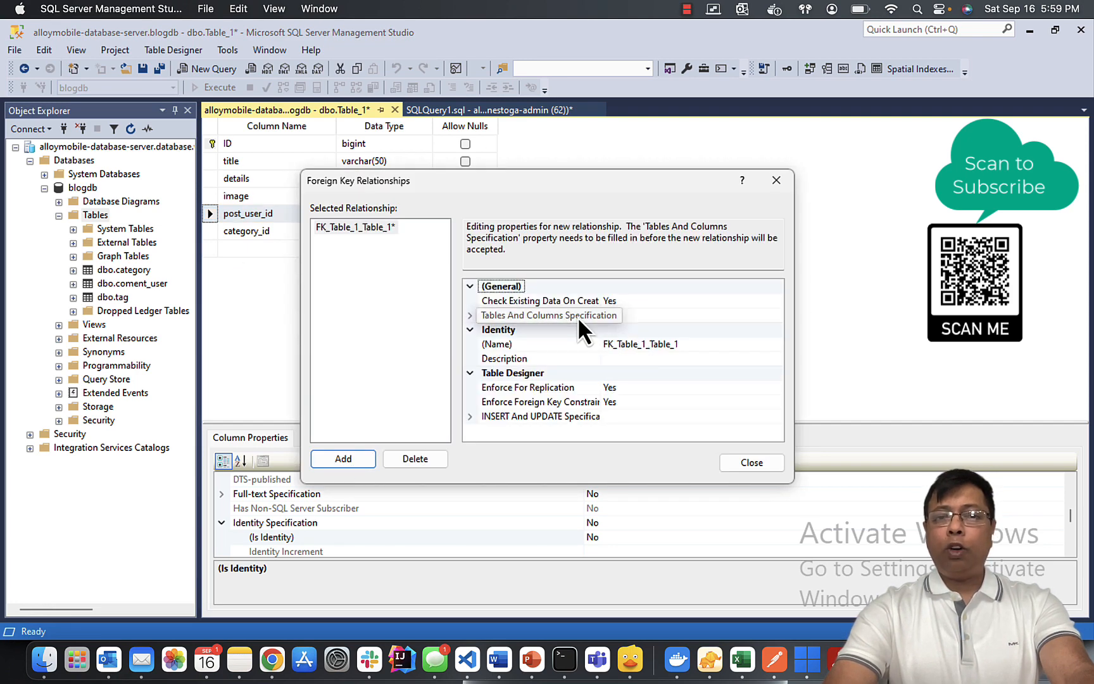
left_click(700, 302)
left_click(719, 316)
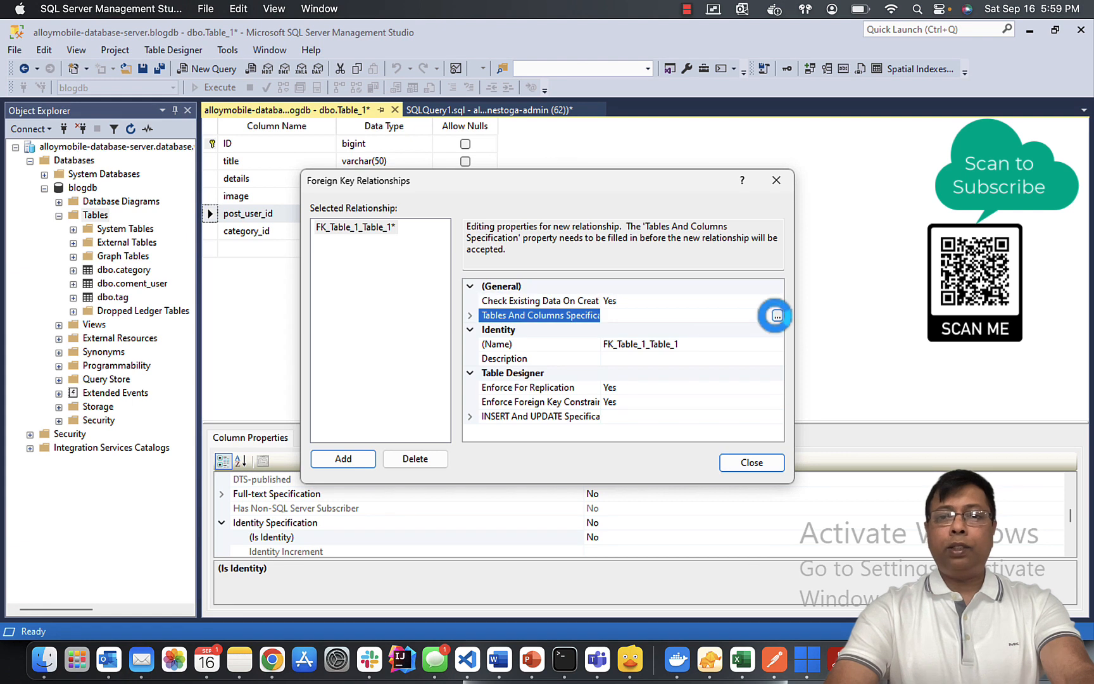
- Map the new relationship from the post_user table's ID to the post_user_id column
left_click(775, 315)
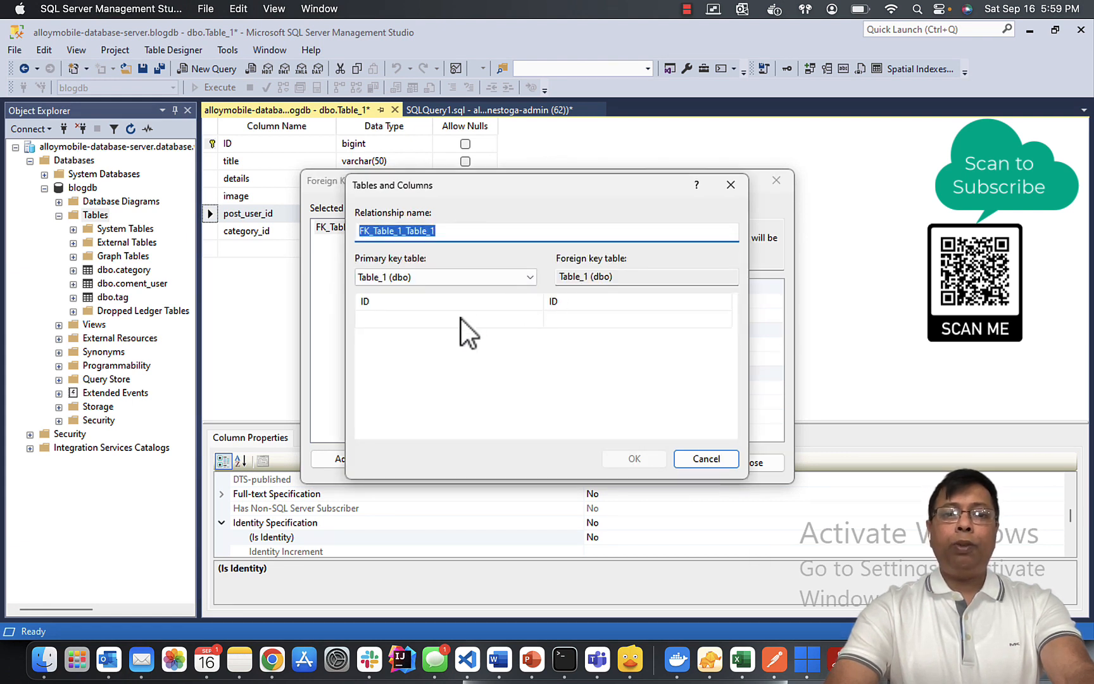
left_click(530, 282)
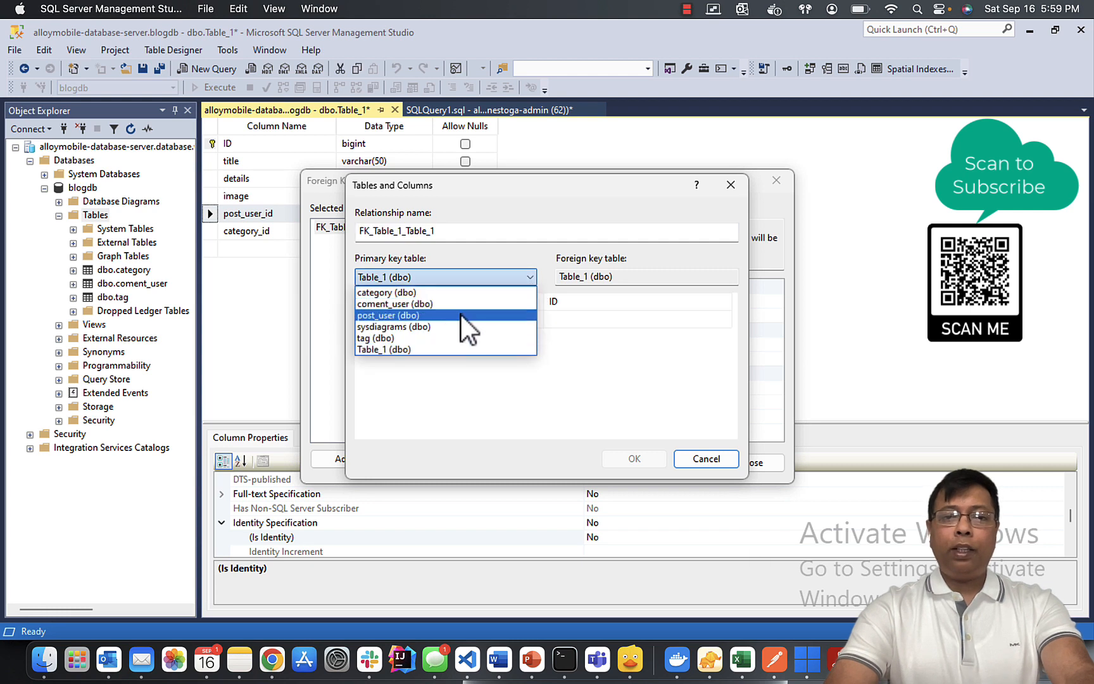
left_click(456, 318)
left_click(510, 305)
left_click(538, 302)
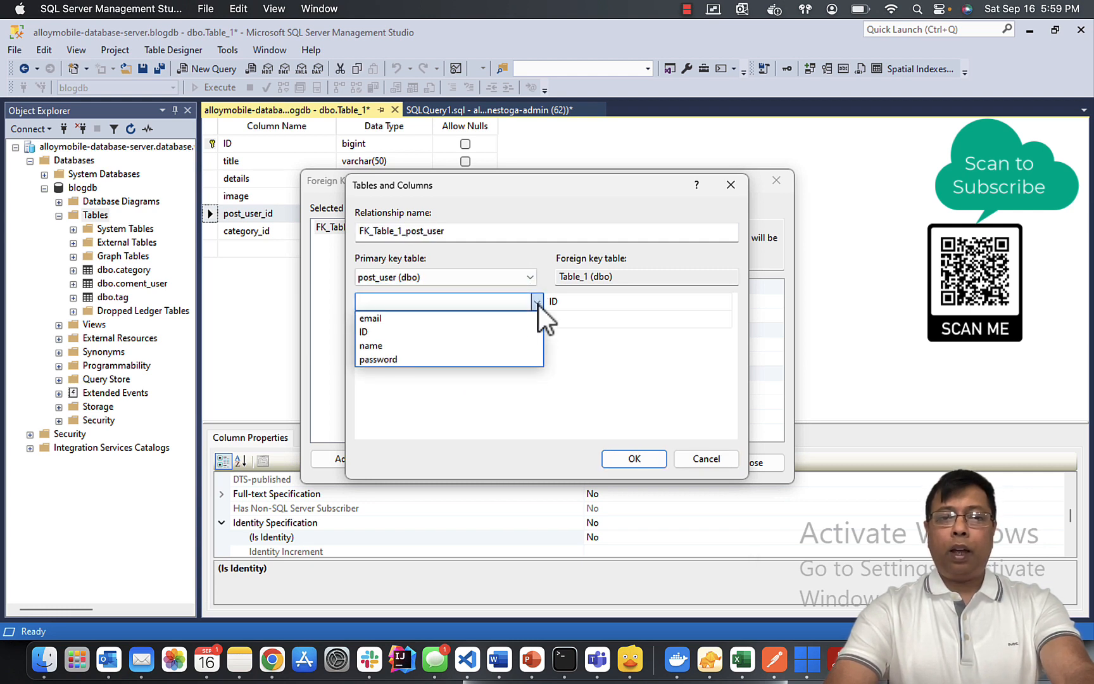
left_click(444, 334)
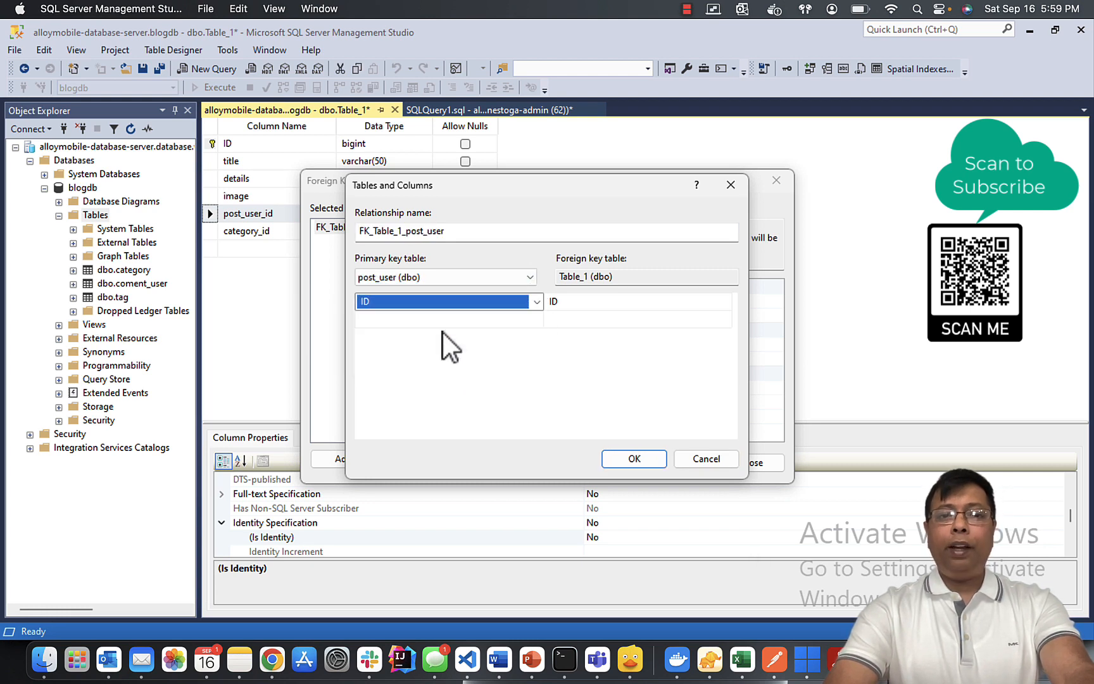
left_click(640, 307)
left_click(726, 303)
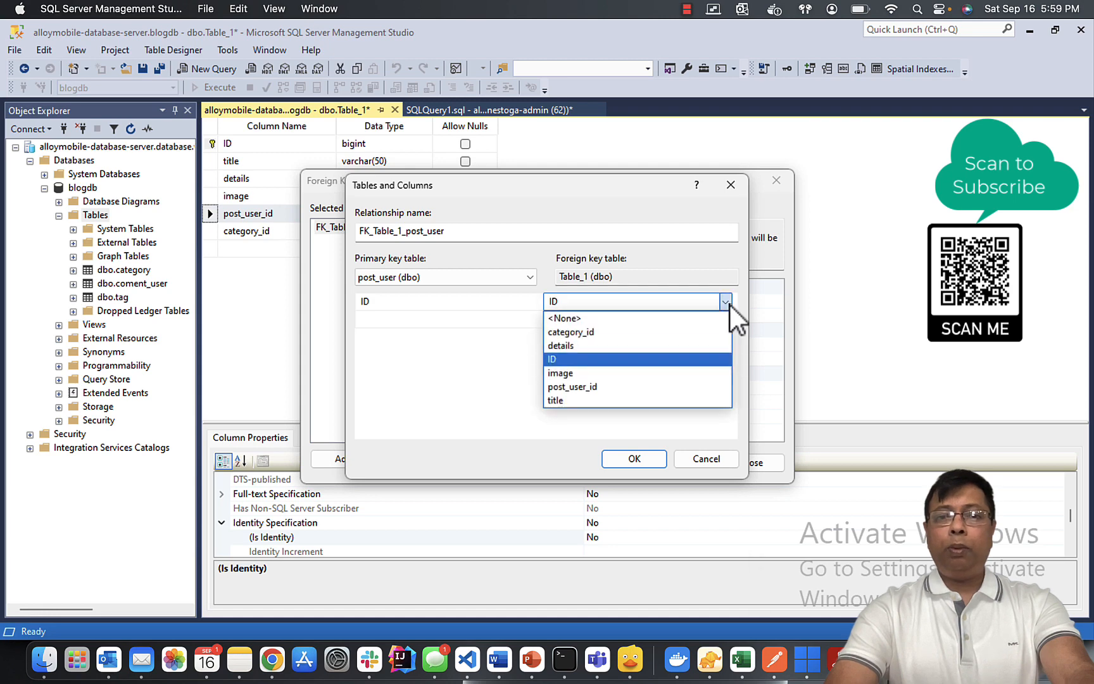
left_click(625, 388)
left_click(647, 463)
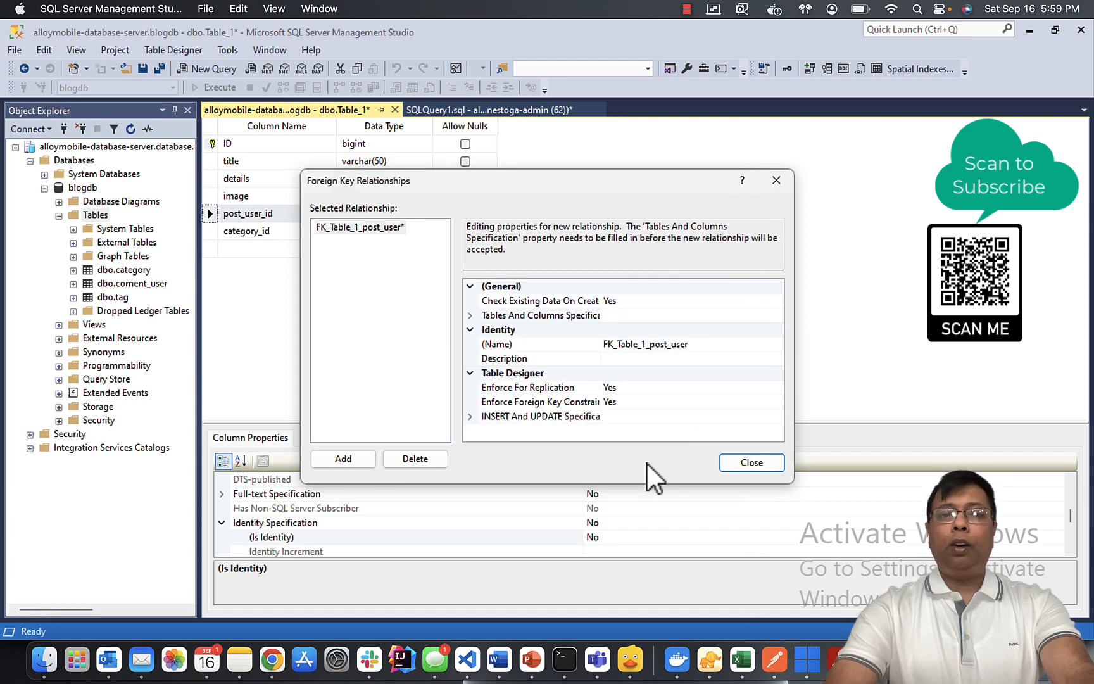
- Add a second foreign key relationship linking the category table's ID to the category_id column
left_click(351, 461)
left_click(777, 315)
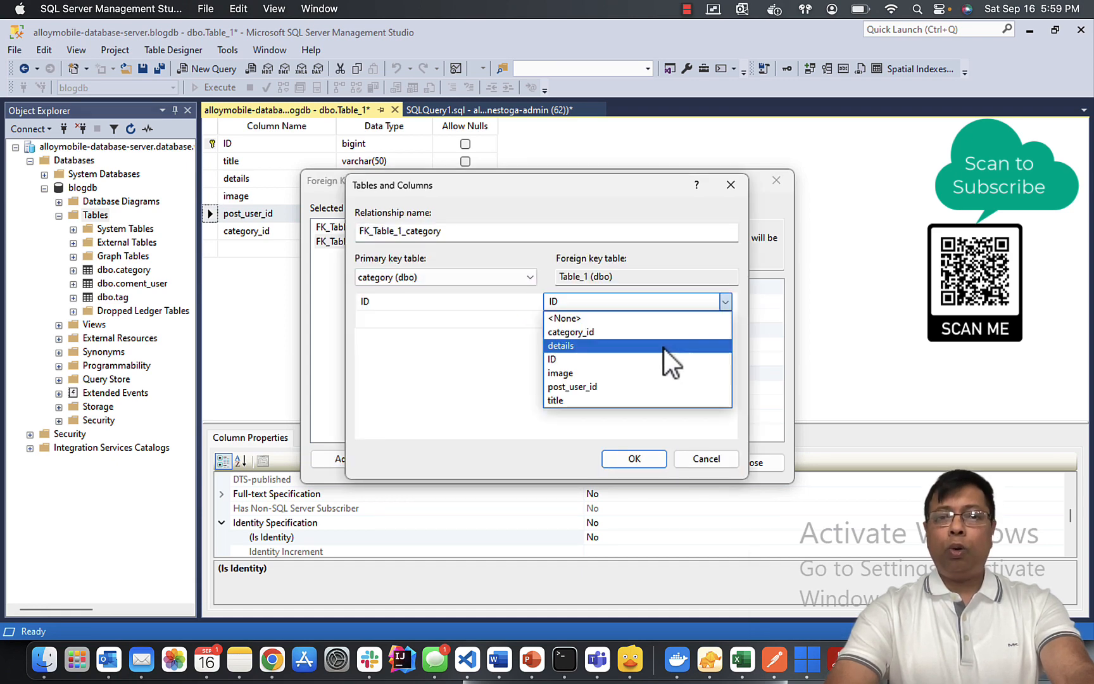
left_click(650, 333)
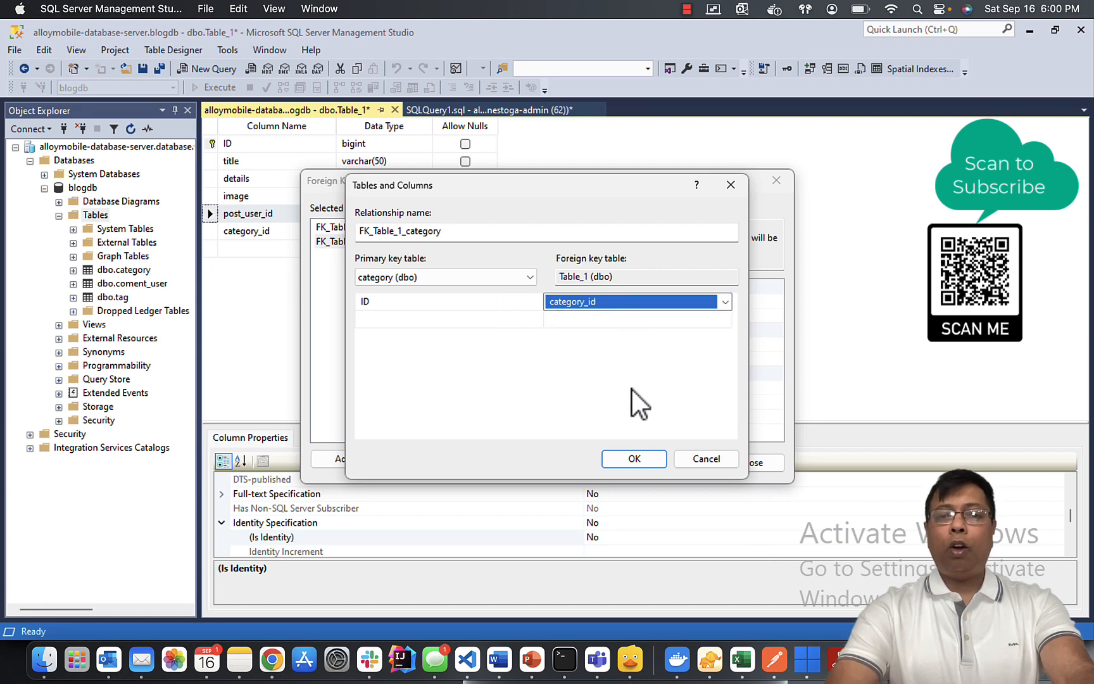
left_click(635, 460)
left_click(738, 467)
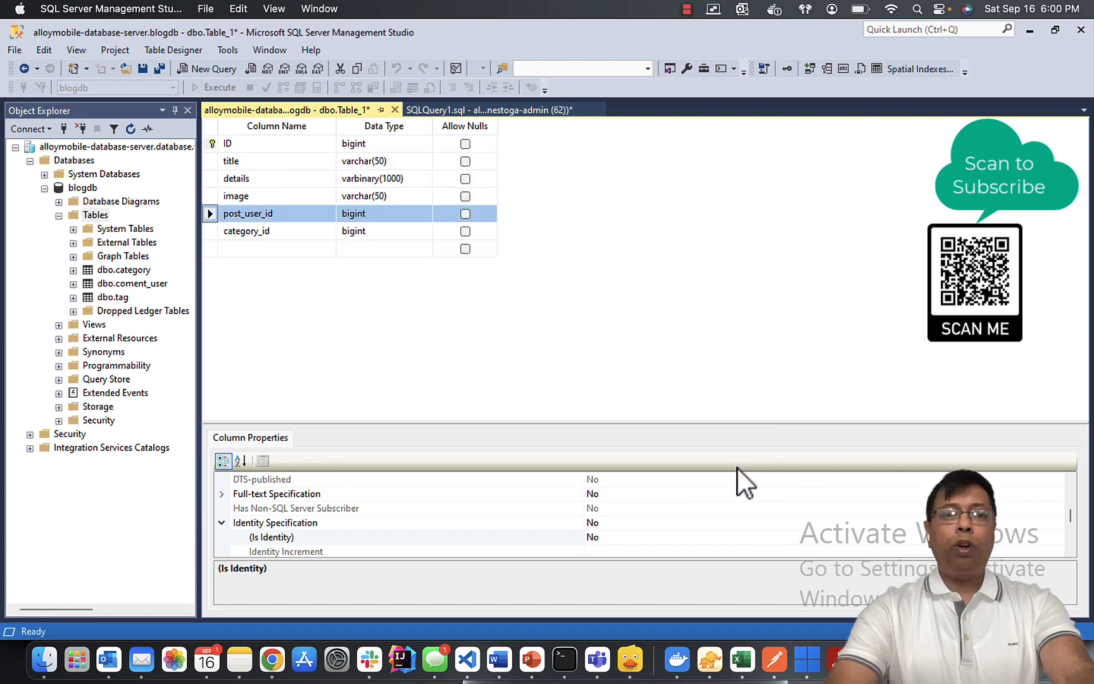
- Close the table design and save it as post, together with the related category and post_user tables
left_click(396, 111)
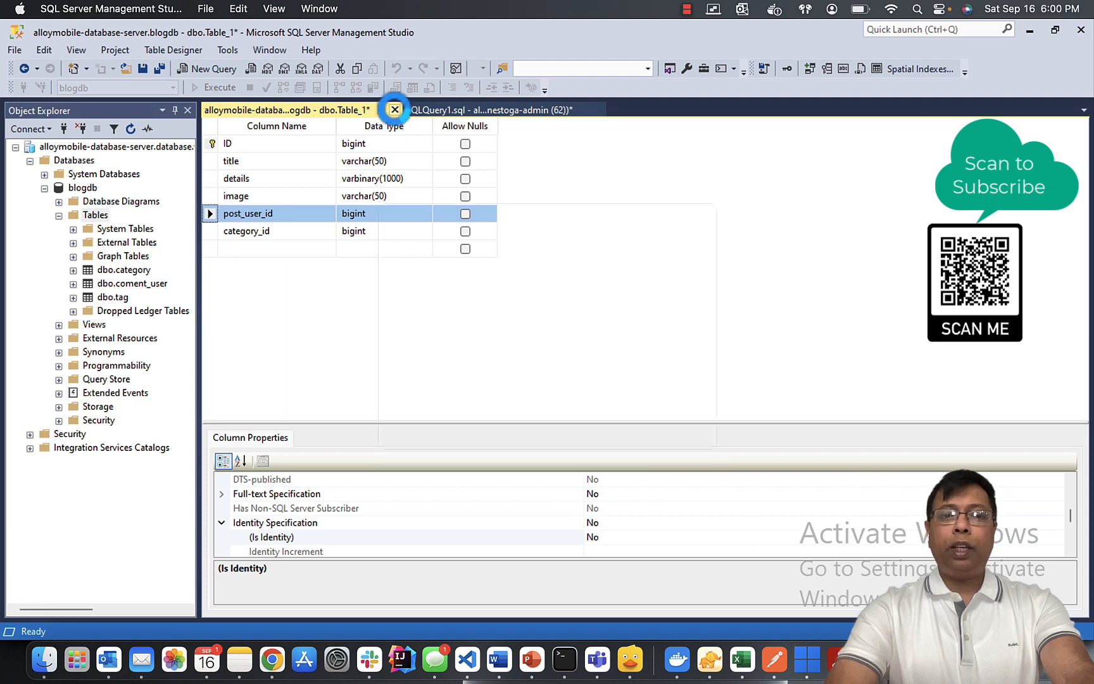
left_click(529, 427)
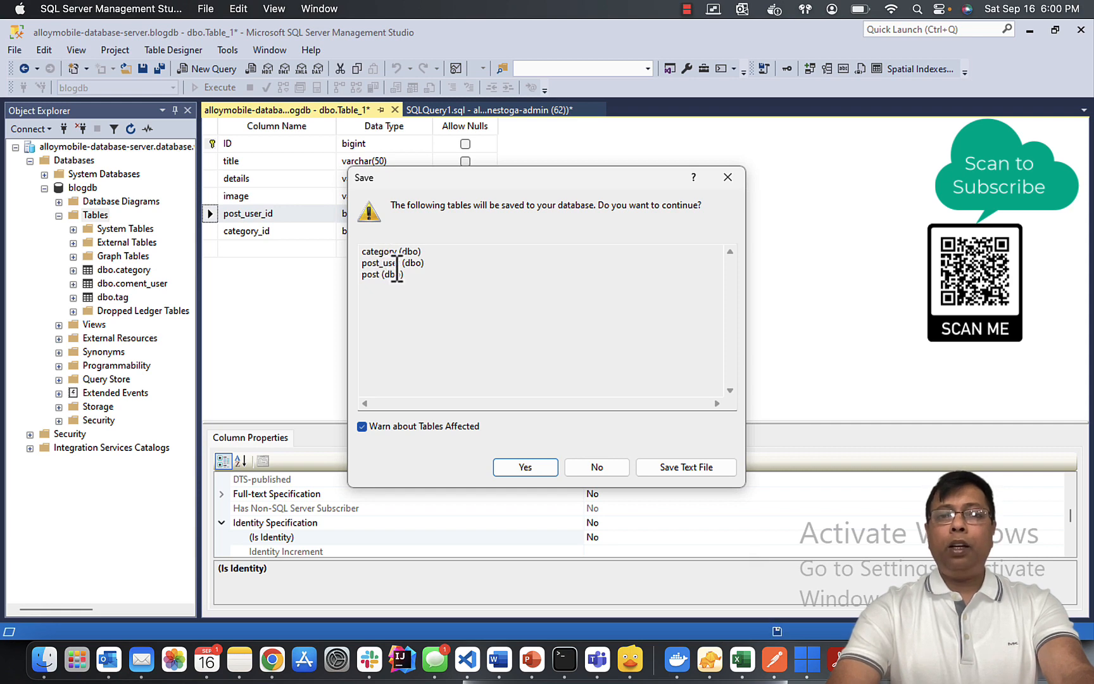
left_click(532, 468)
- Start a new table with a bigint ID column and a varchar(50) details column, both disallowing nulls
left_click(95, 216)
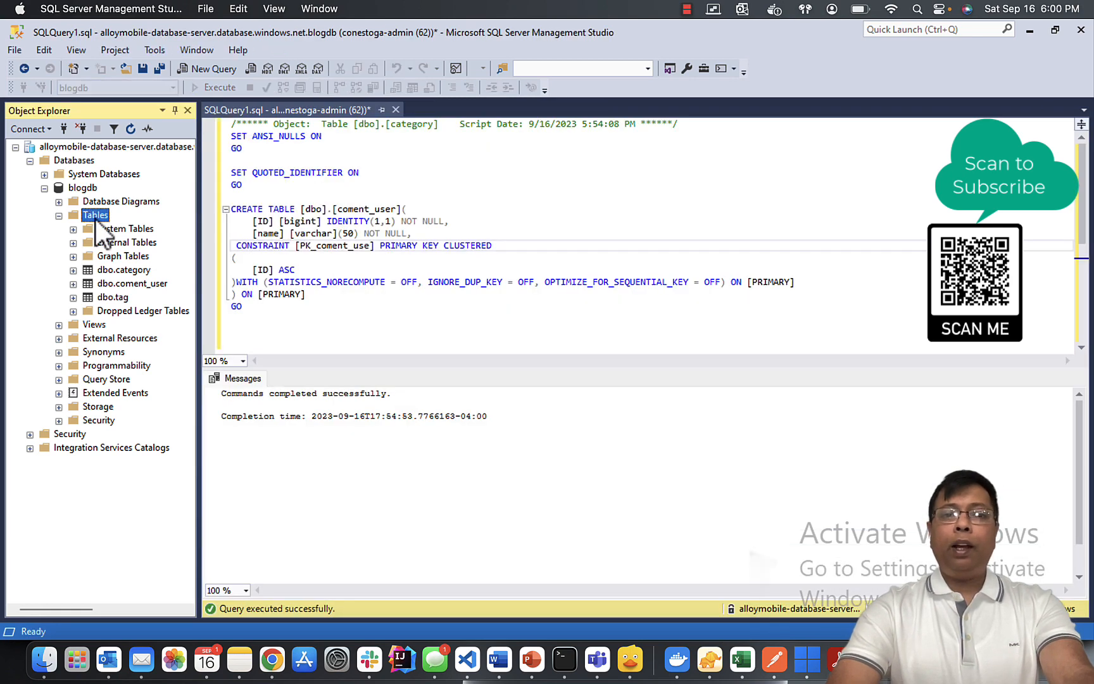
right_click(95, 219)
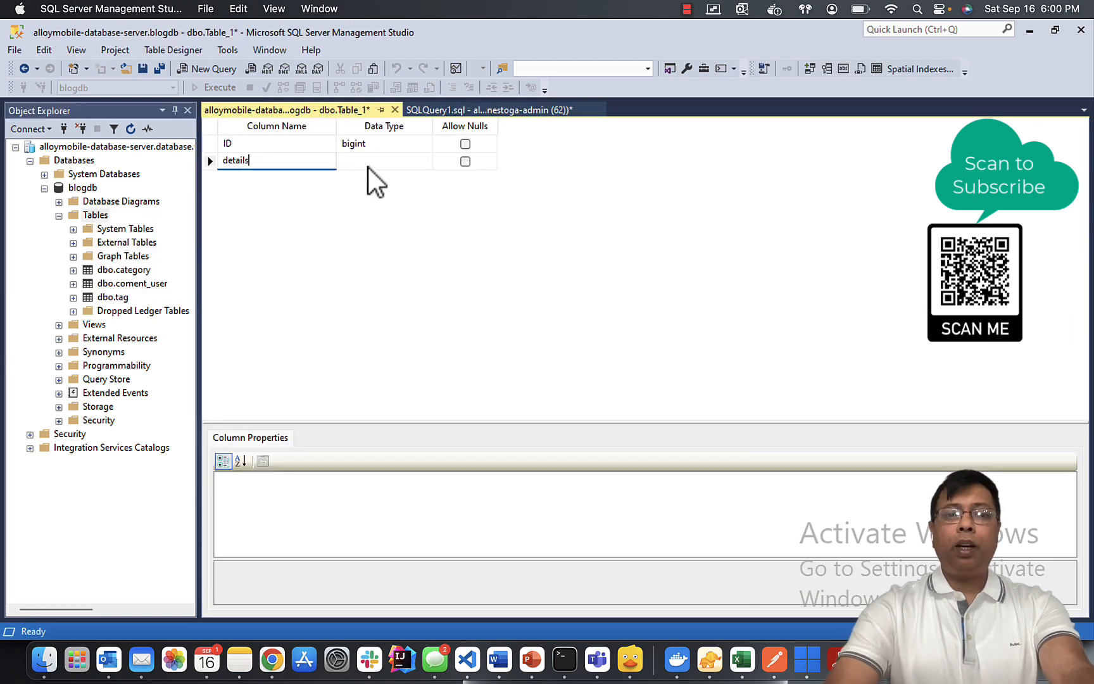
left_click(369, 167)
type("varchar(50")
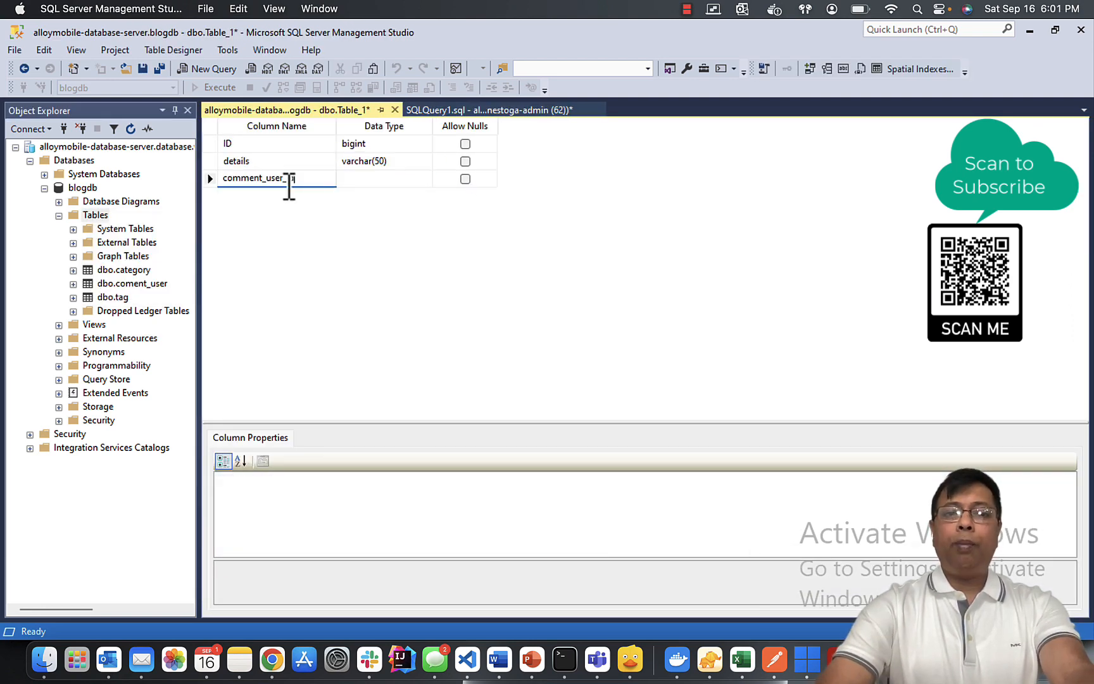
- Add a bigint comment_user_id column that disallows nulls
left_click(379, 180)
type("bigint")
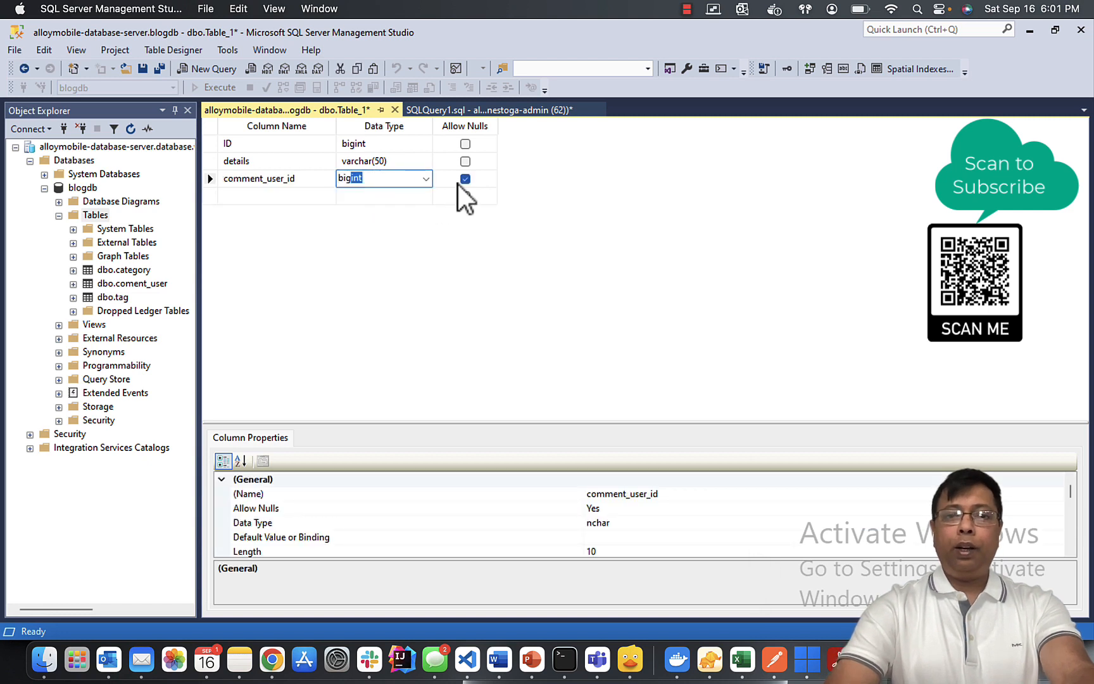
left_click(465, 178)
- Add a bigint post_id column that disallows nulls
left_click(257, 196)
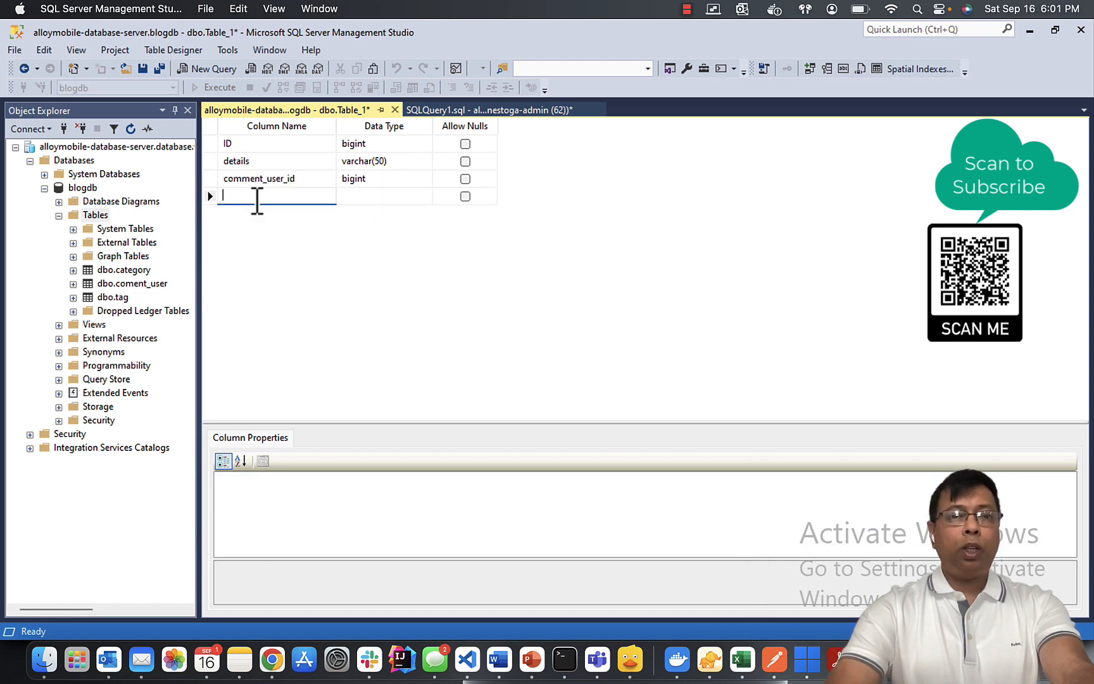
type("post_id")
left_click(363, 200)
type("bigint")
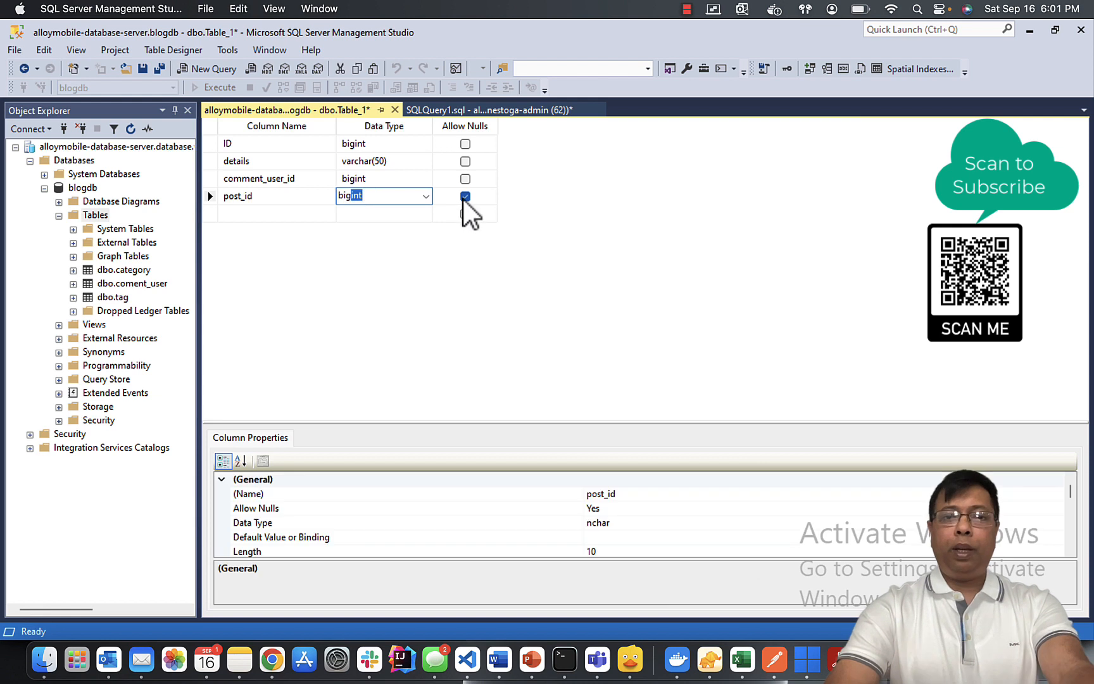
left_click(465, 197)
- Make the ID column the primary key of the table with the comment_user_id and post_id columns
left_click(214, 148)
right_click(215, 148)
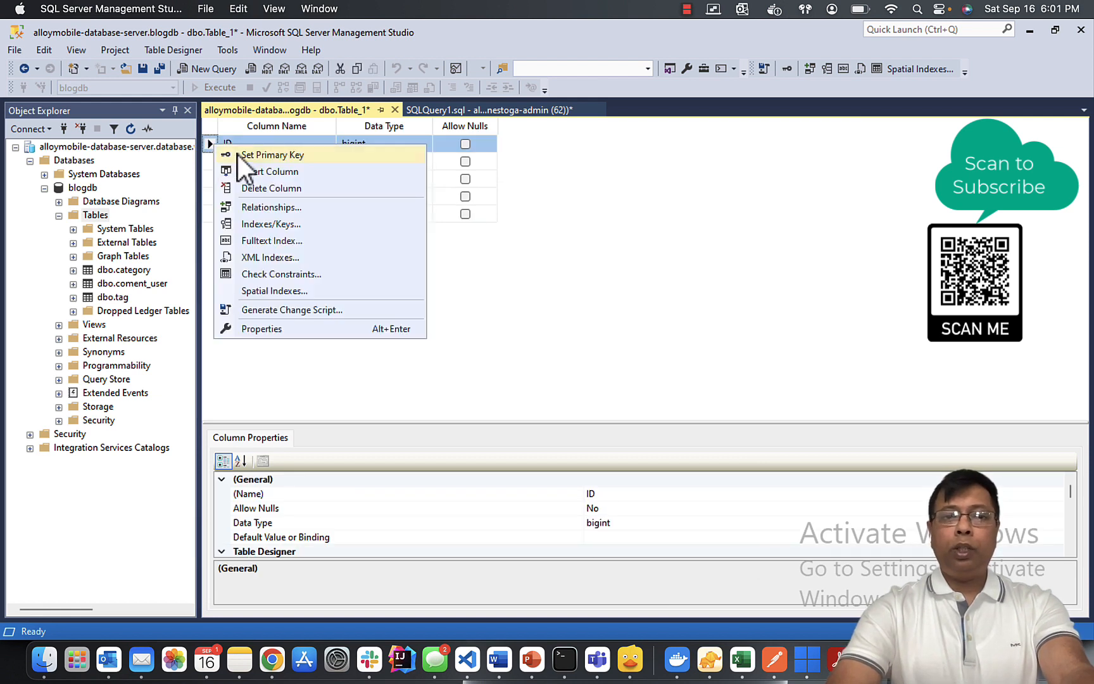
left_click(239, 154)
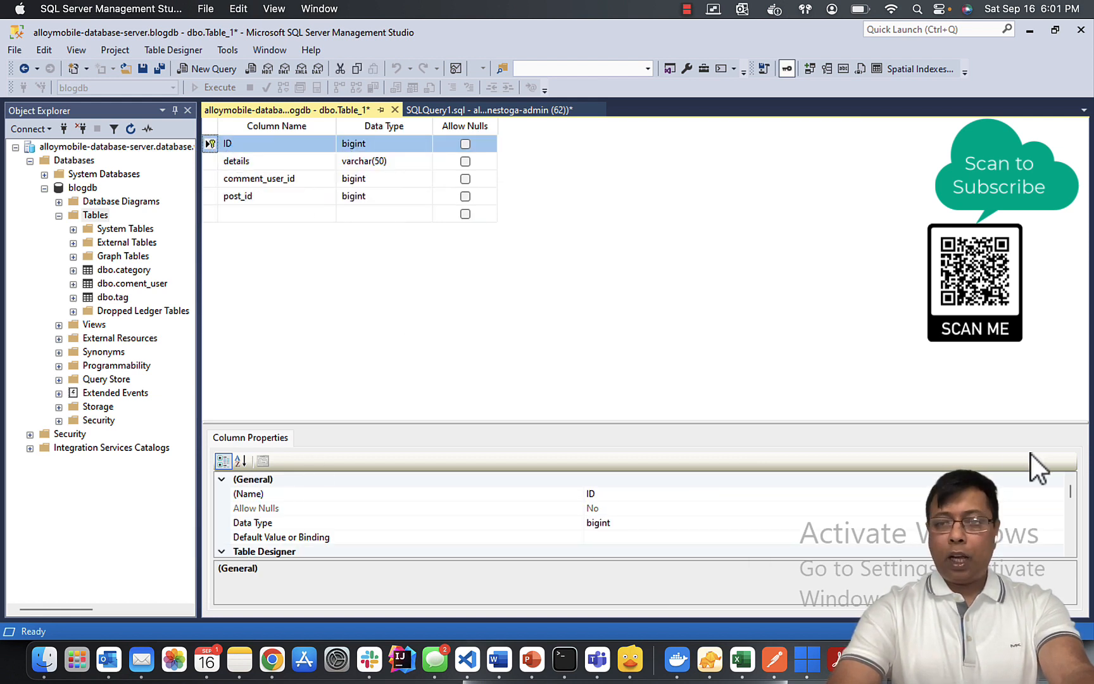
- Set Is Identity to Yes in the ID column's identity specification
left_click_drag(1072, 493, 1077, 518)
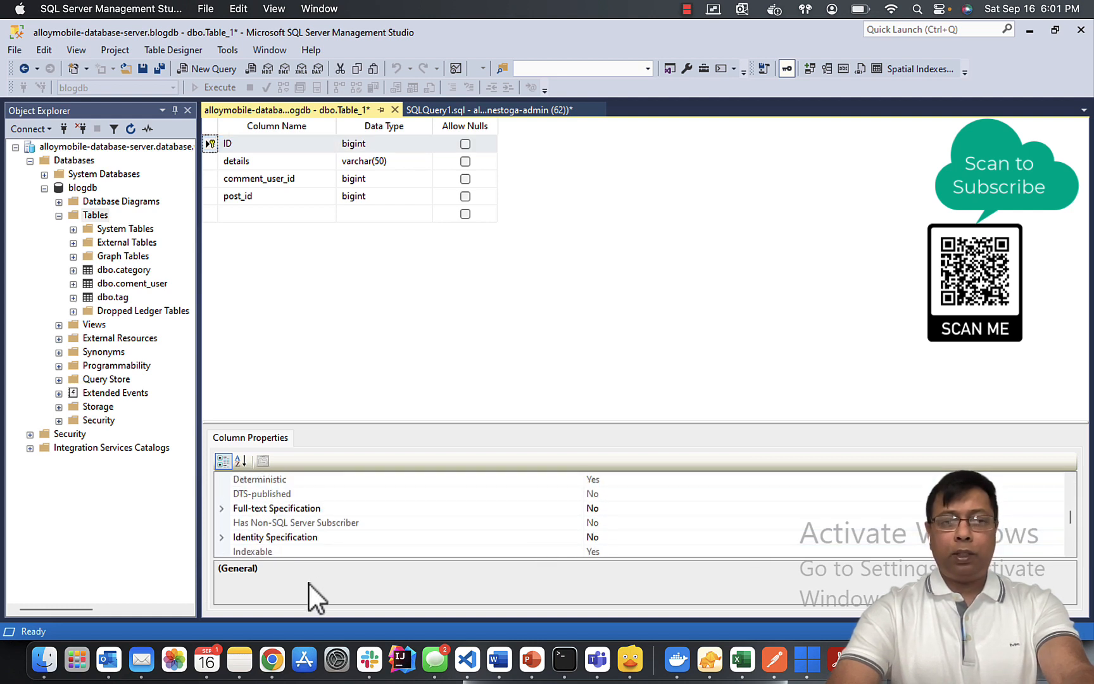
left_click(223, 539)
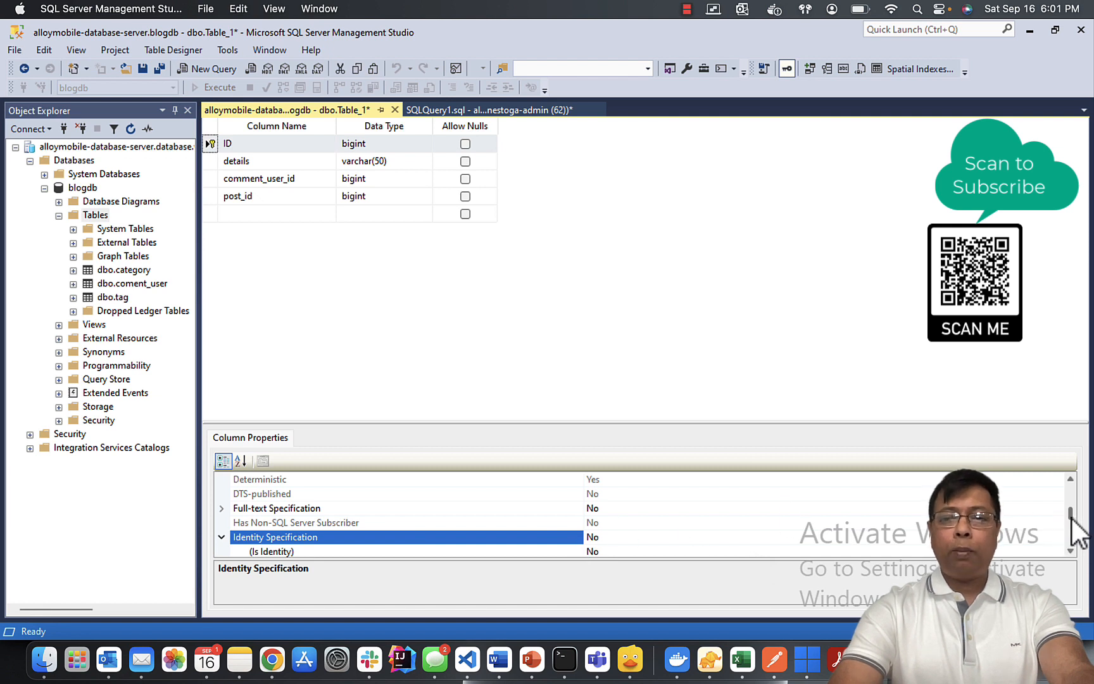
scroll(1075, 529, "down", 2)
scroll(1075, 529, "up", 1)
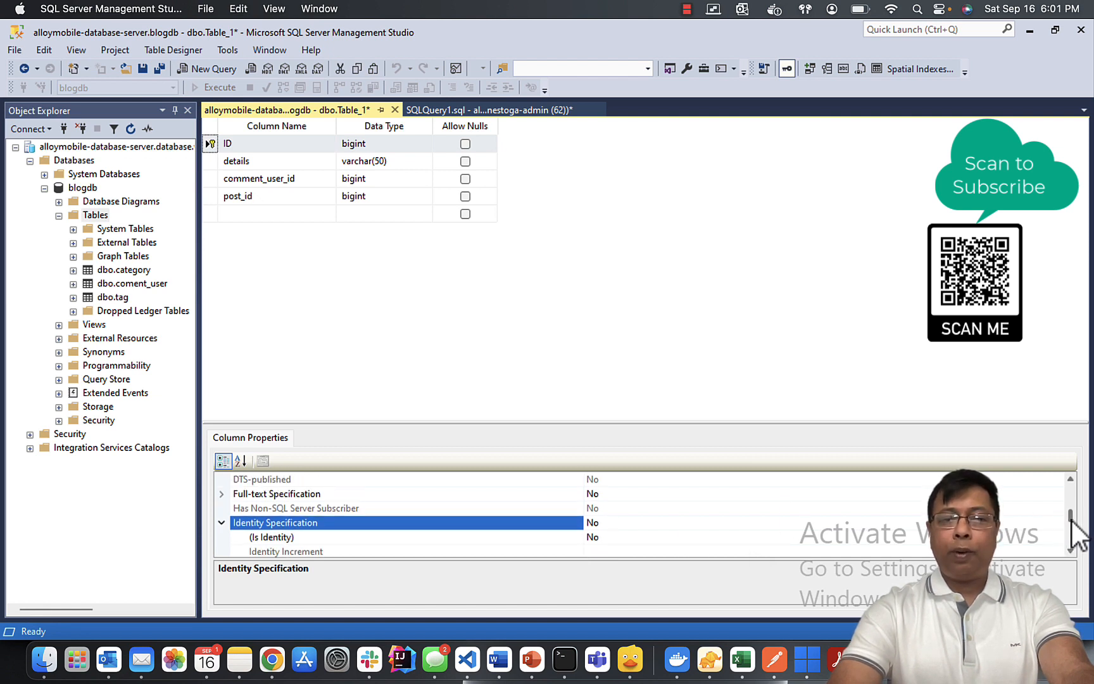
left_click(653, 539)
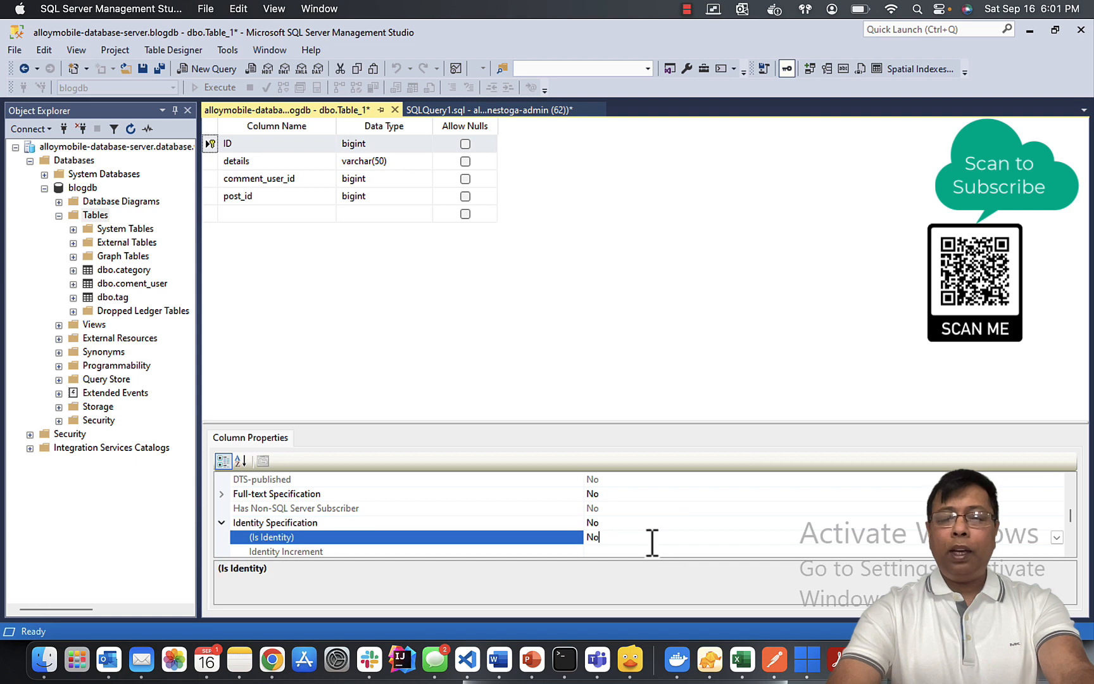
left_click(1057, 537)
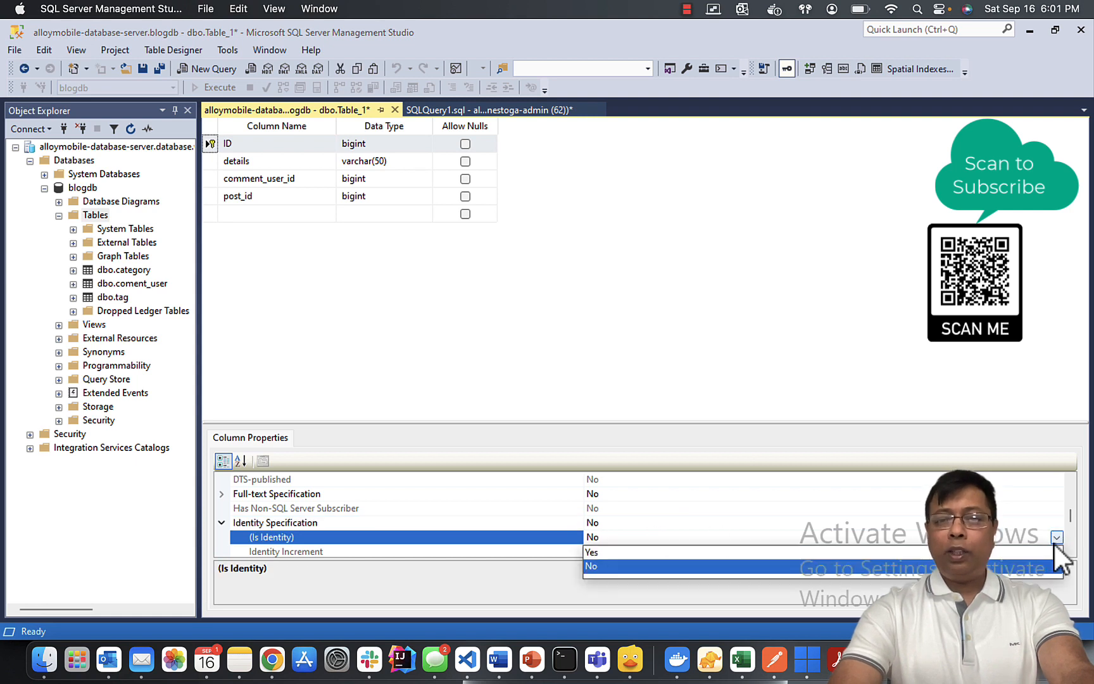
left_click(692, 553)
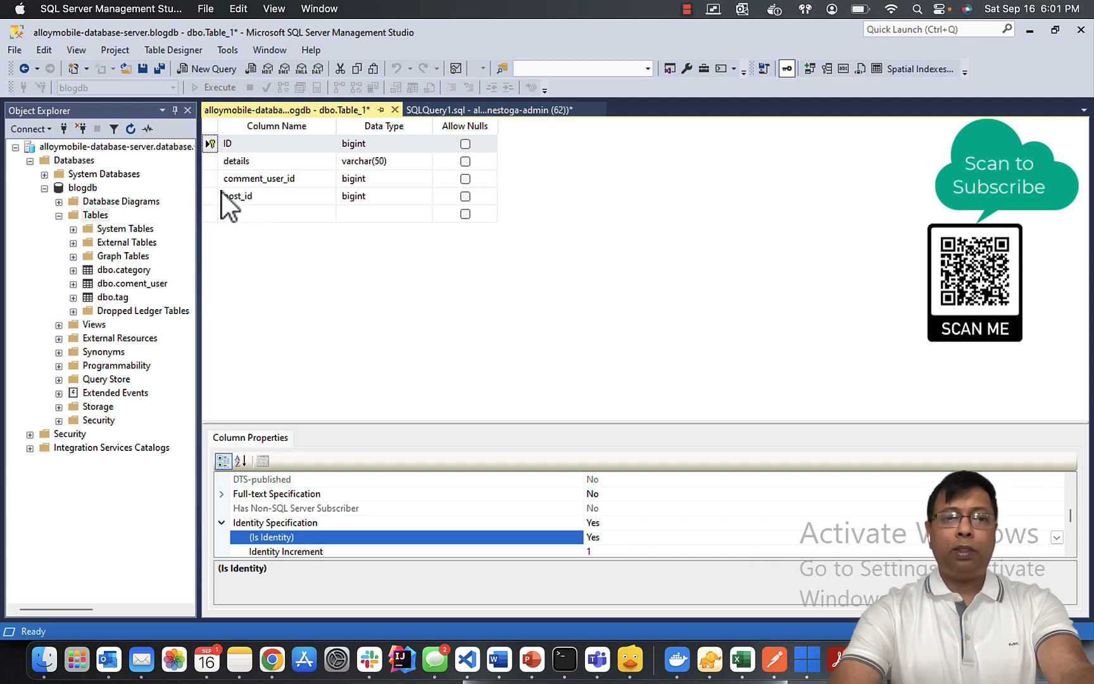
- Add a foreign key relationship linking the comment_user_id column to the ID column of the coment_user table
right_click(211, 179)
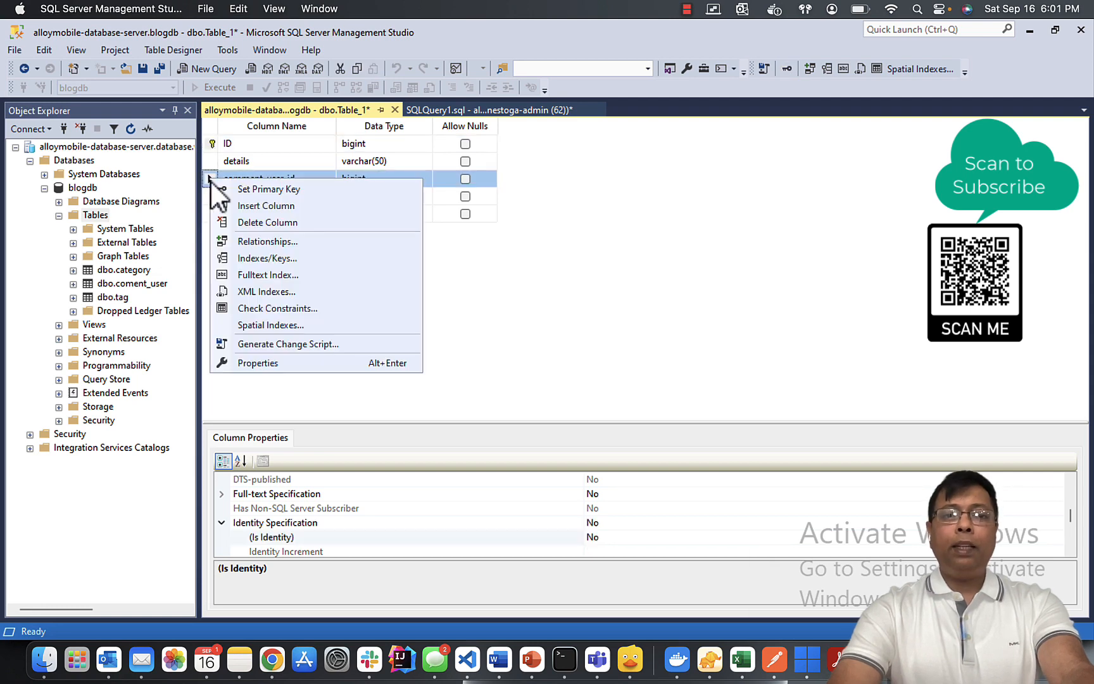
left_click(268, 243)
left_click(360, 461)
left_click(778, 316)
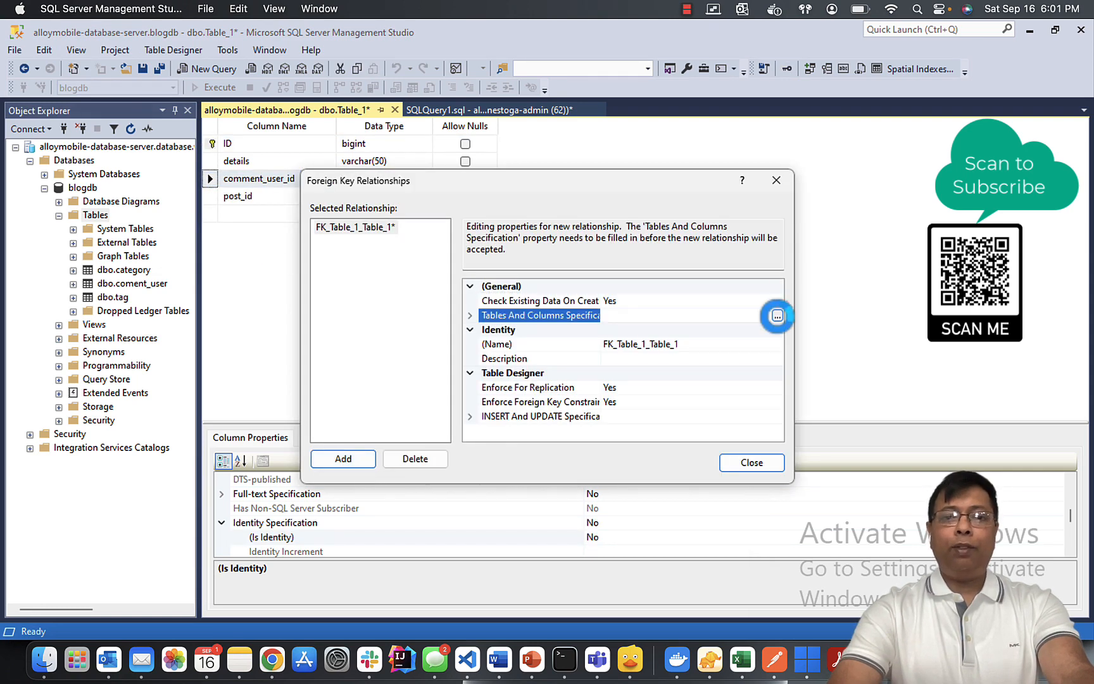
left_click(518, 283)
left_click(458, 307)
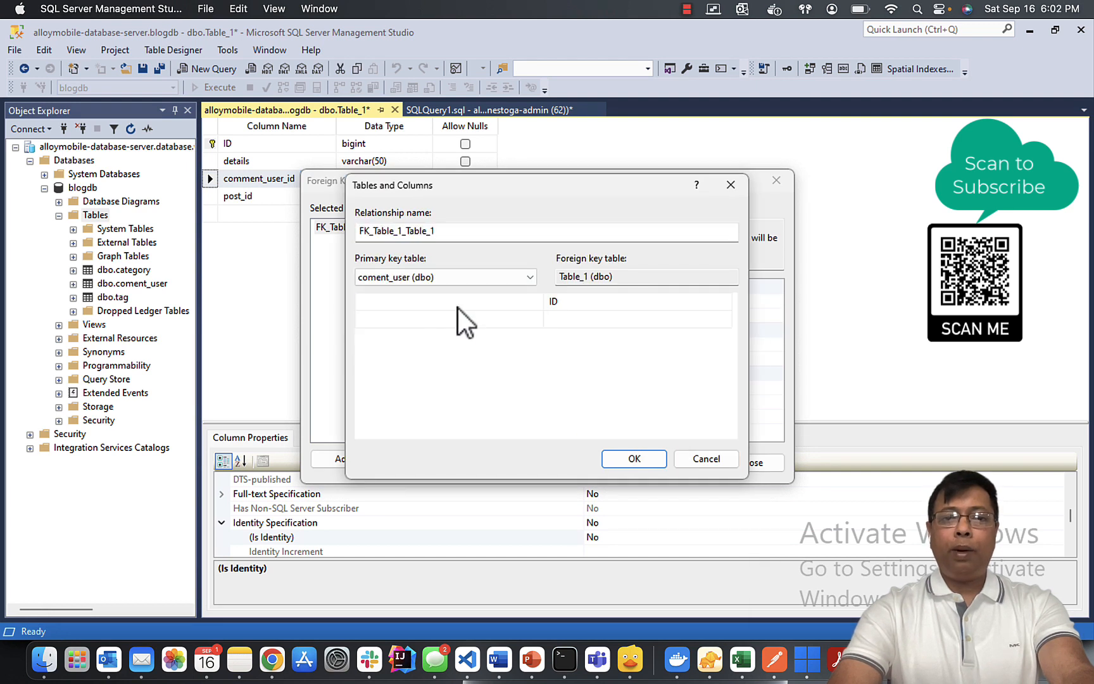
left_click(525, 302)
left_click(727, 302)
left_click(726, 302)
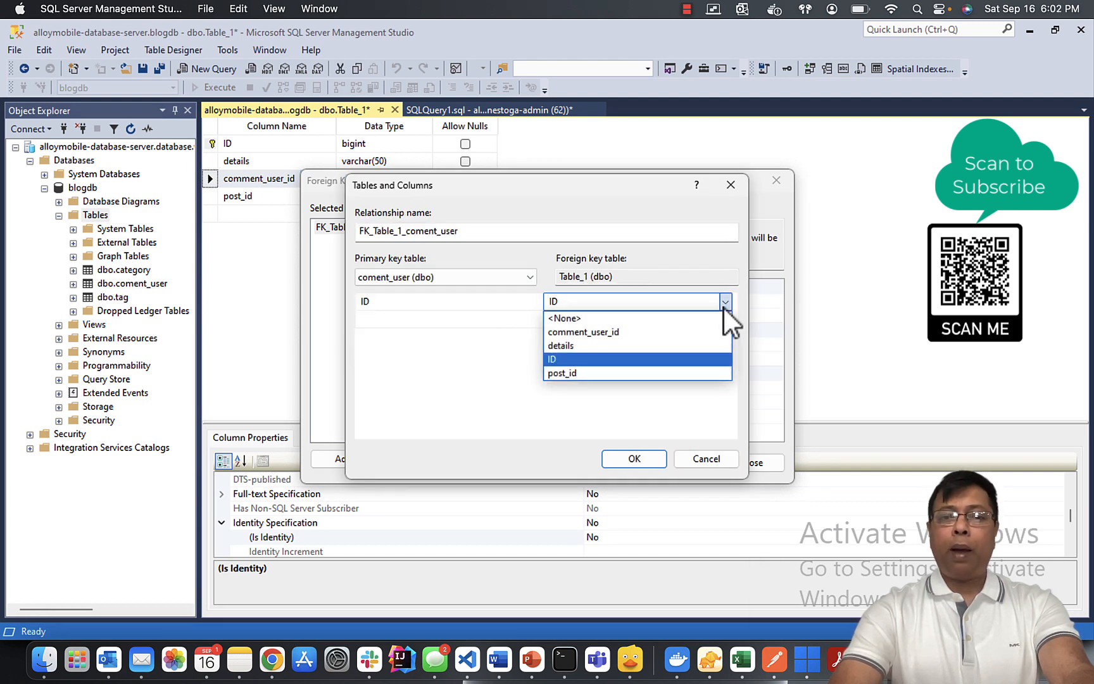
left_click(640, 334)
left_click(634, 459)
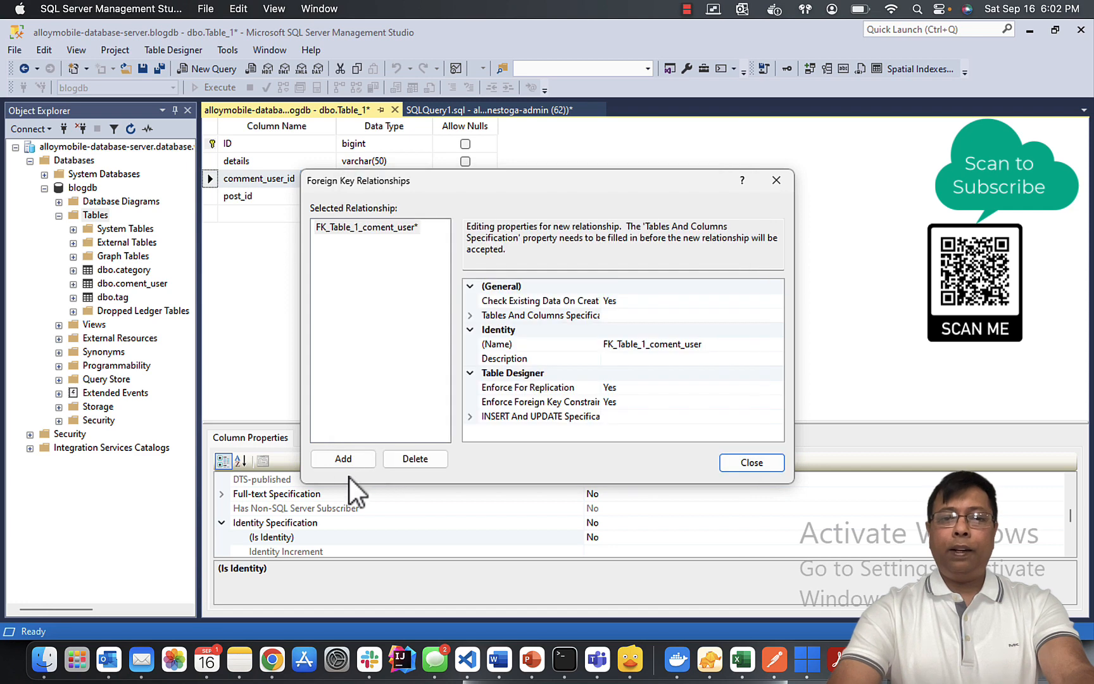
- Add a second foreign key relationship linking the post_id column to the ID column of the post table
left_click(345, 459)
left_click(777, 315)
left_click(529, 278)
left_click(441, 317)
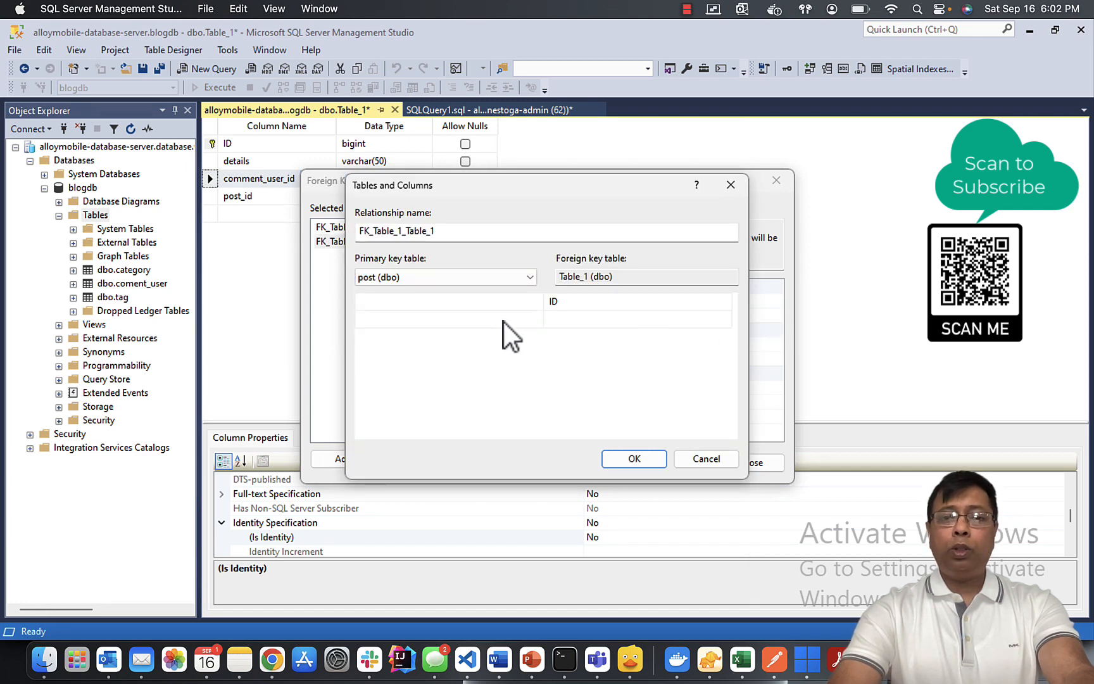
left_click(519, 302)
left_click(633, 303)
left_click(732, 302)
left_click(640, 371)
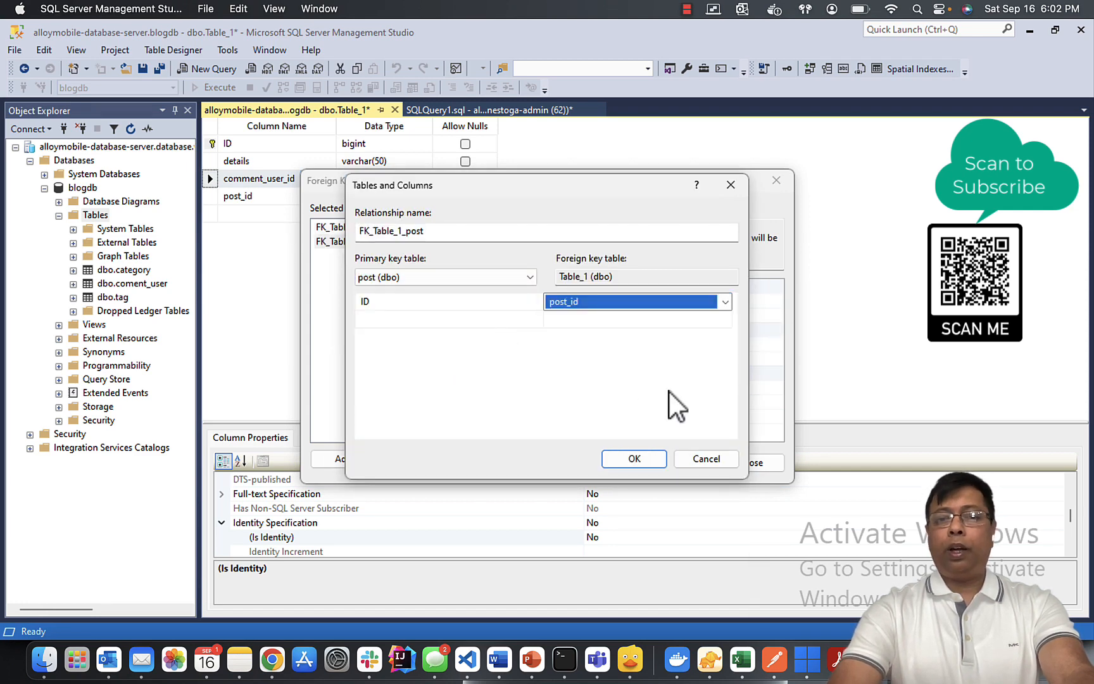
key("Return")
left_click(766, 462)
- Close the table design and save the table as comment
left_click(394, 110)
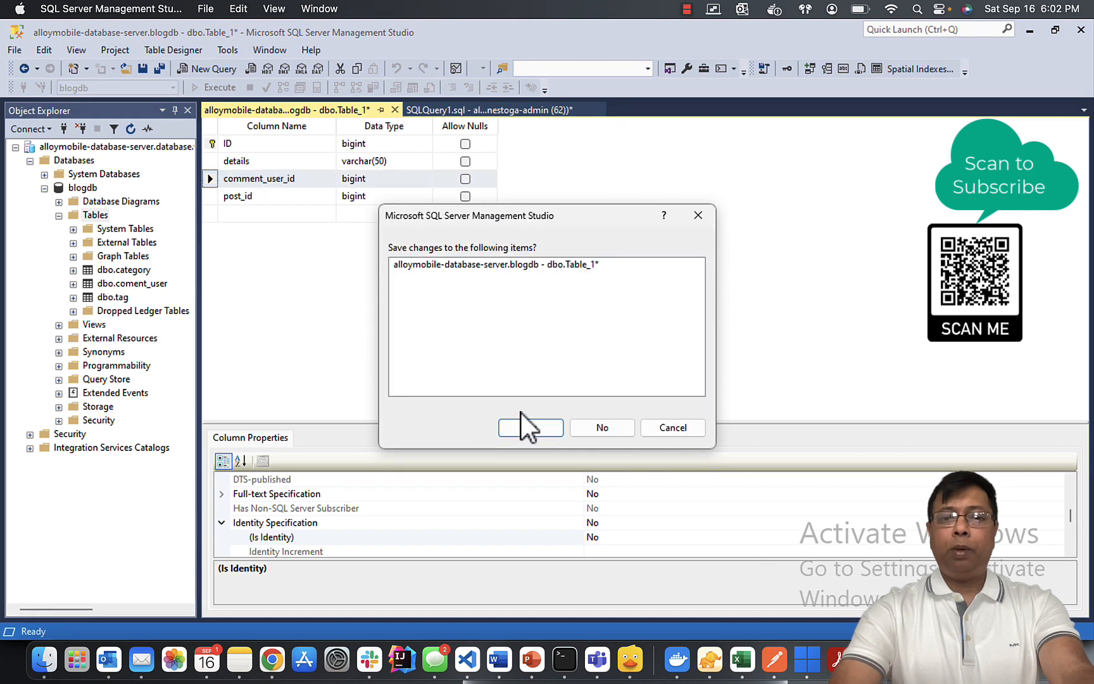
left_click(530, 427)
type("co")
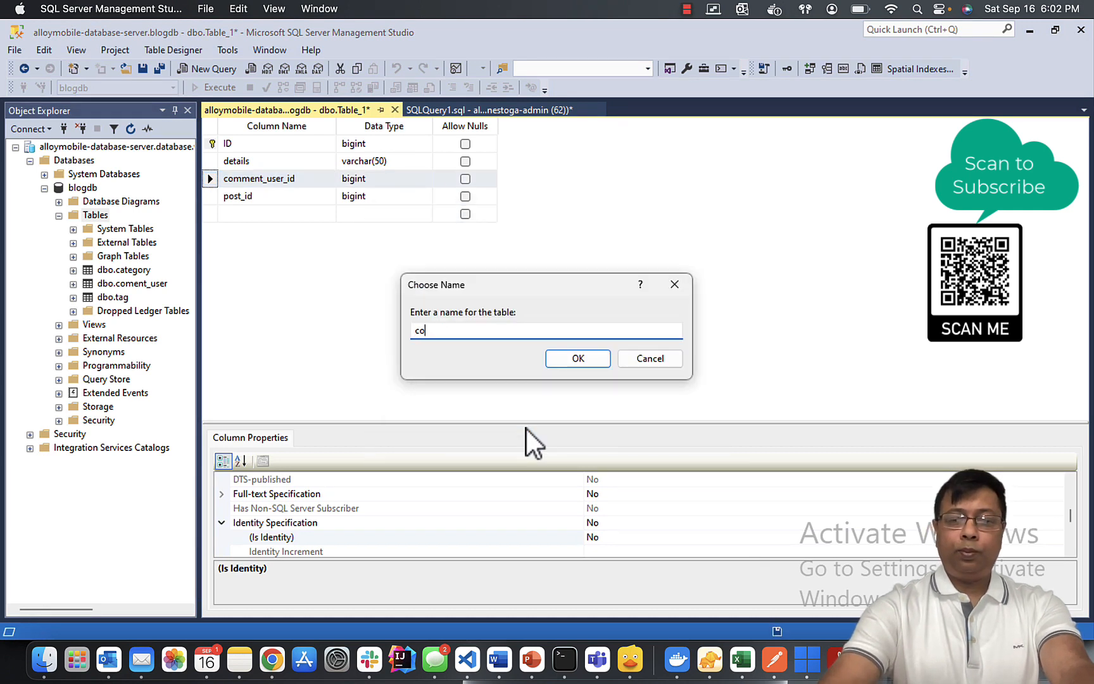
type("mment")
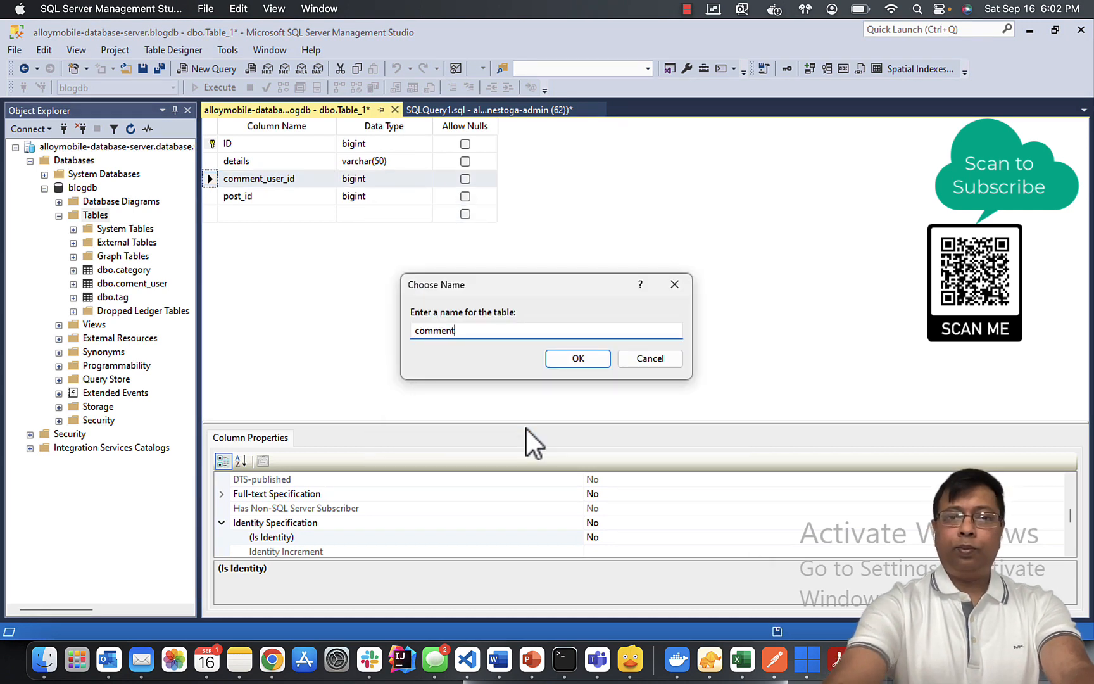
left_click(584, 360)
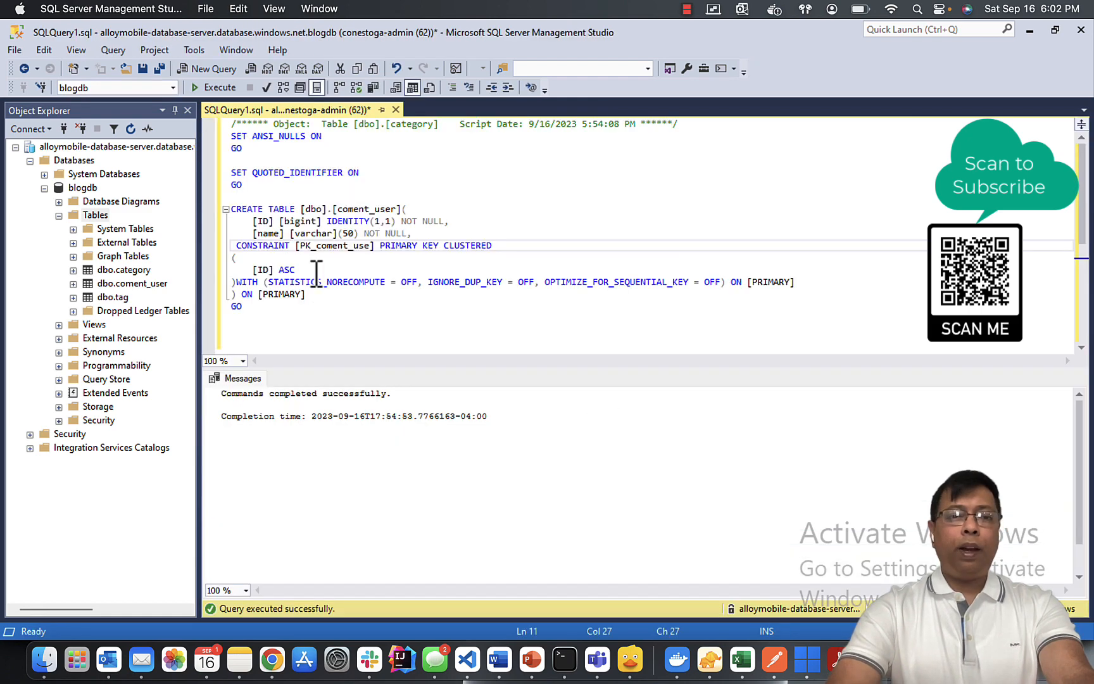
- Create a new table with non-null bigint columns ID, post_id and tag_id, and make ID the primary key
right_click(88, 214)
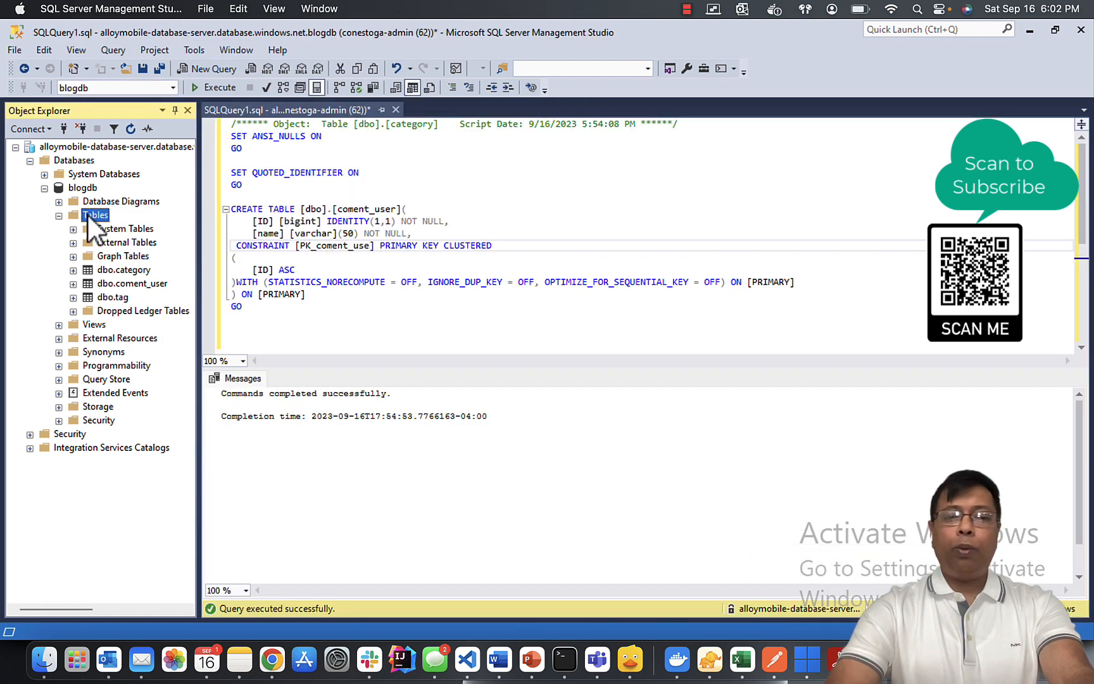
left_click(251, 223)
type("ID")
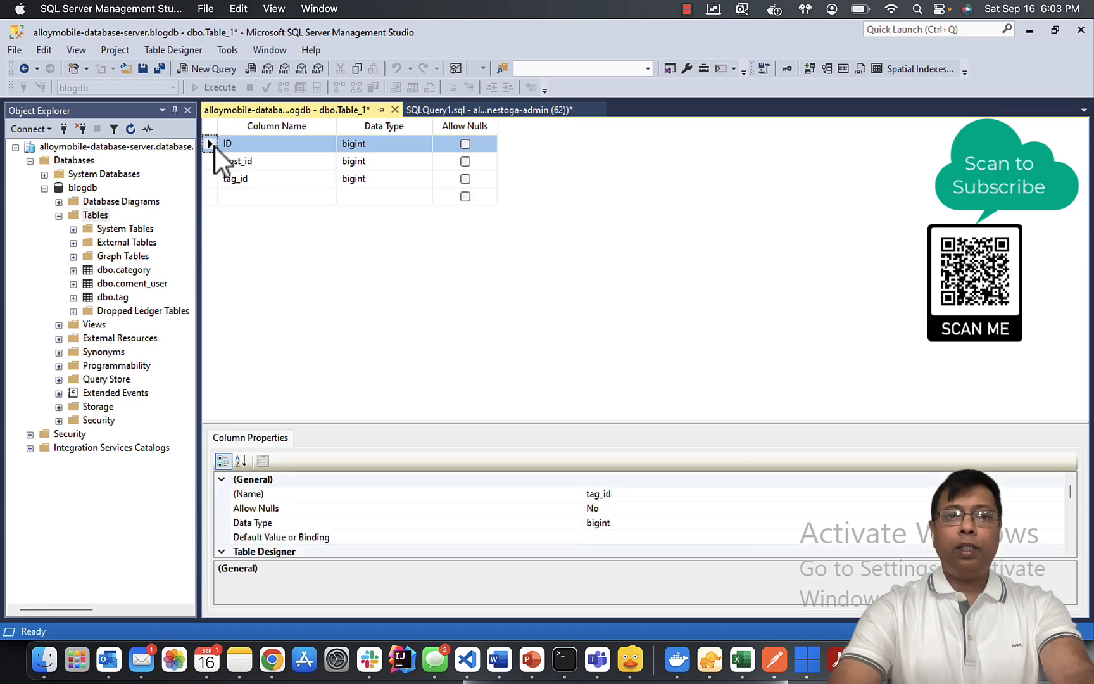
right_click(214, 147)
left_click(252, 159)
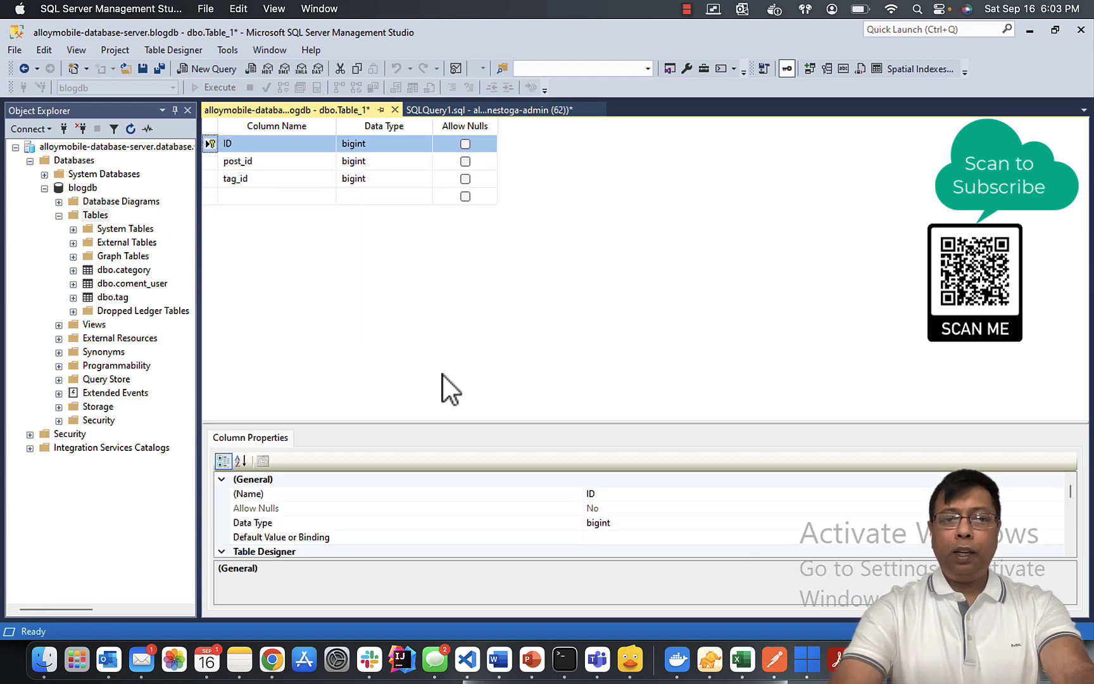
- Add a foreign key relationship from the new table's post_id column to the ID column of the post table
right_click(212, 163)
left_click(275, 225)
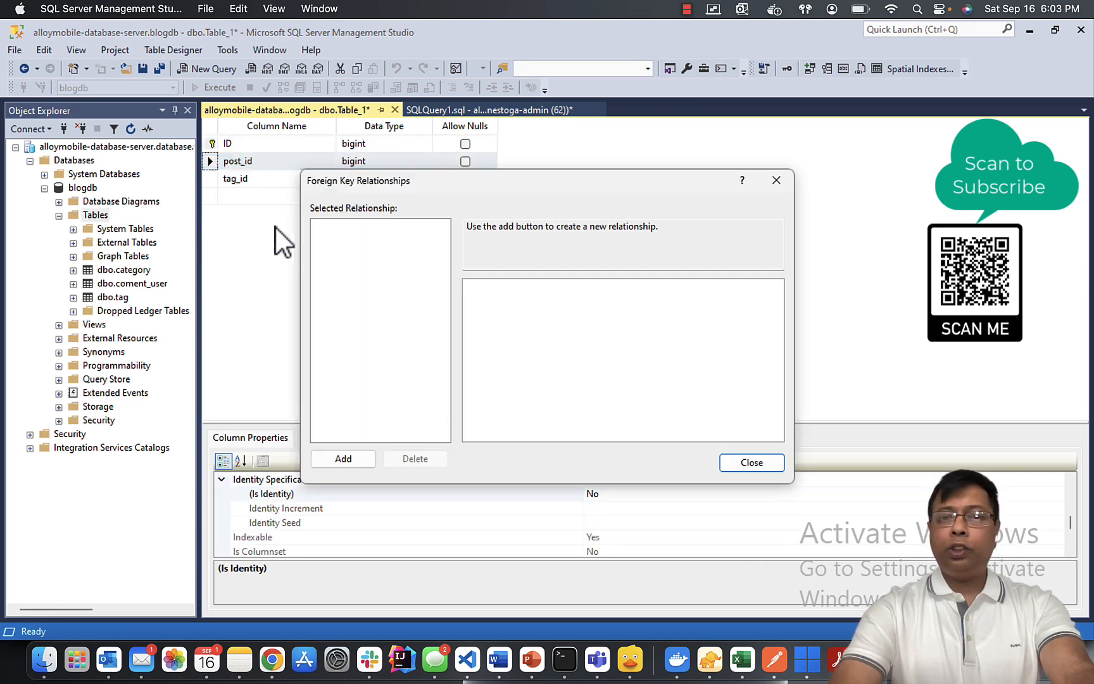
left_click(348, 462)
left_click(661, 317)
left_click(498, 305)
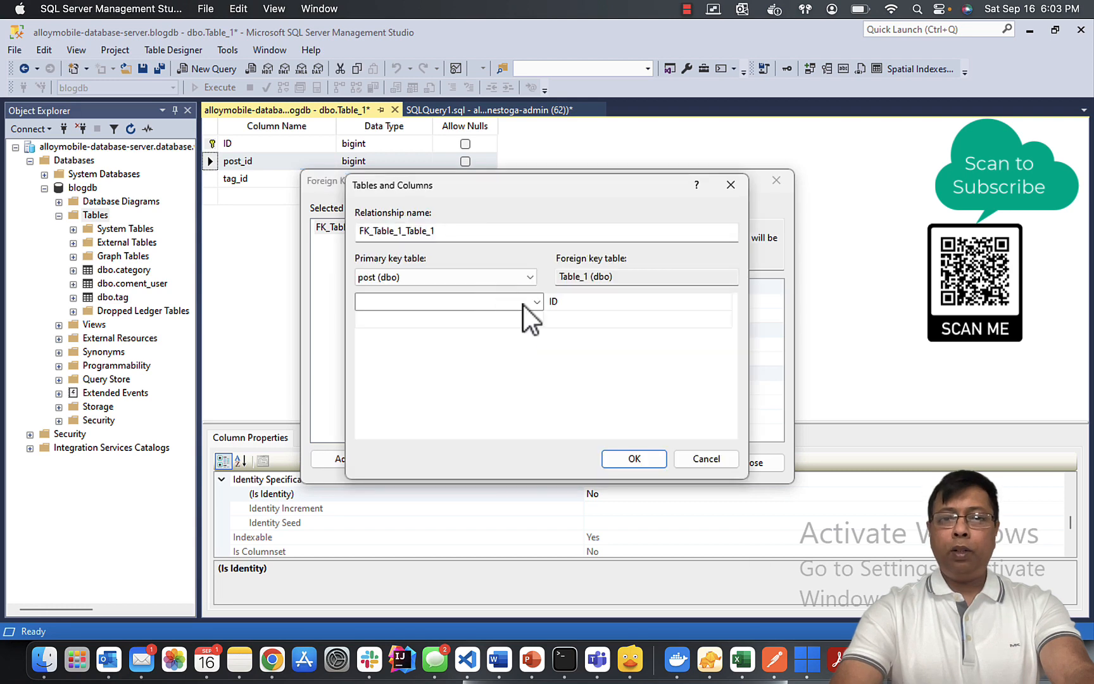
left_click(604, 308)
left_click(604, 350)
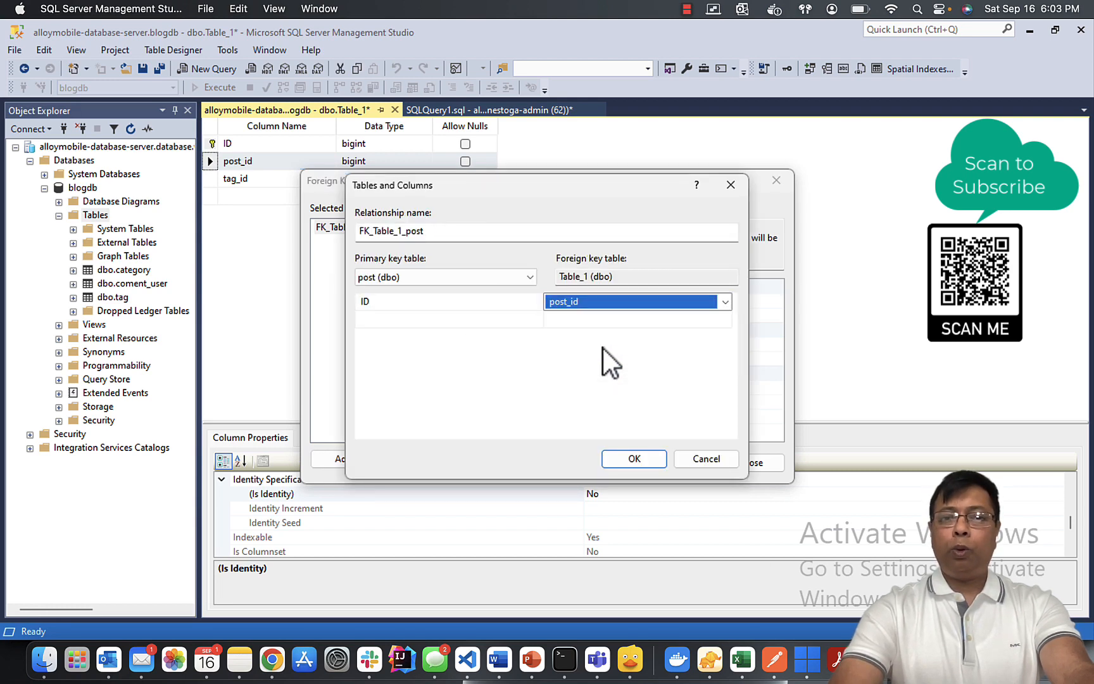
left_click(634, 459)
- Add another foreign key relationship linking the tag_id column to the ID column of the tag table
left_click(347, 458)
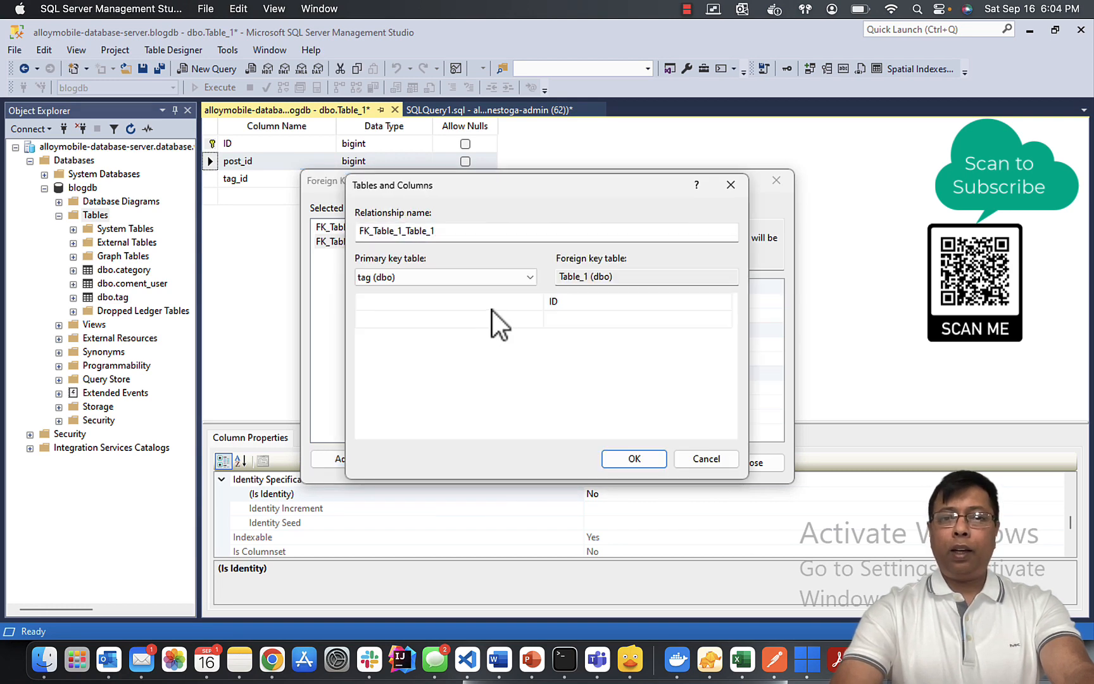
left_click(494, 304)
left_click(581, 302)
left_click(656, 362)
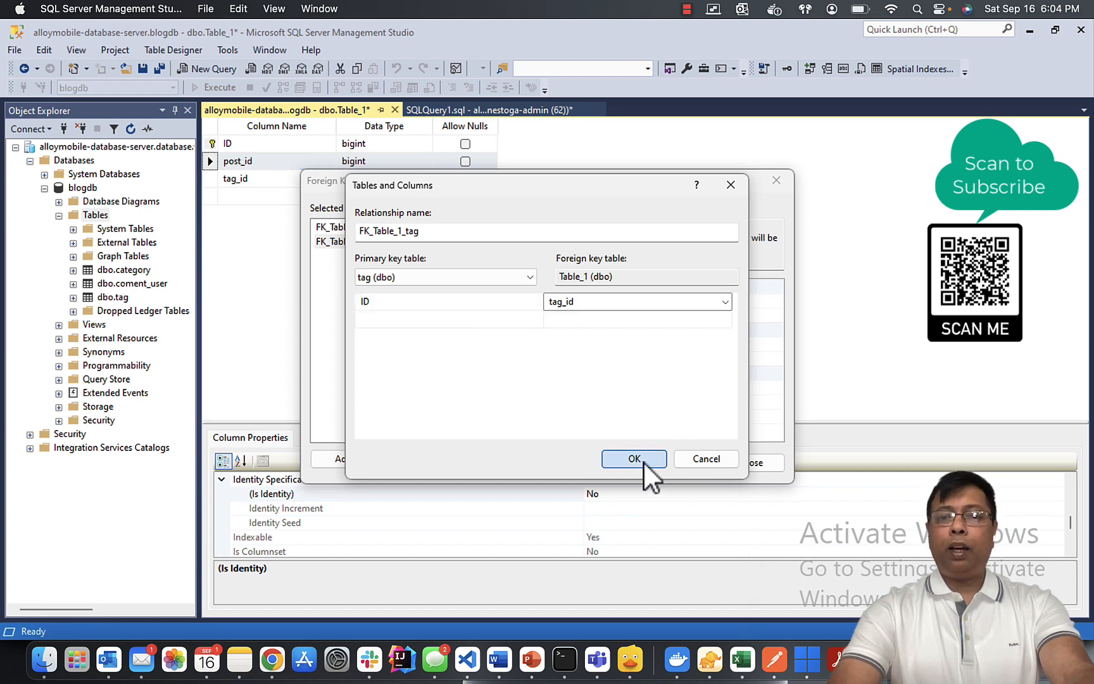
left_click(644, 462)
- Save the table with the post_id and tag_id columns under the name post_tag
left_click(535, 431)
type("post_tag")
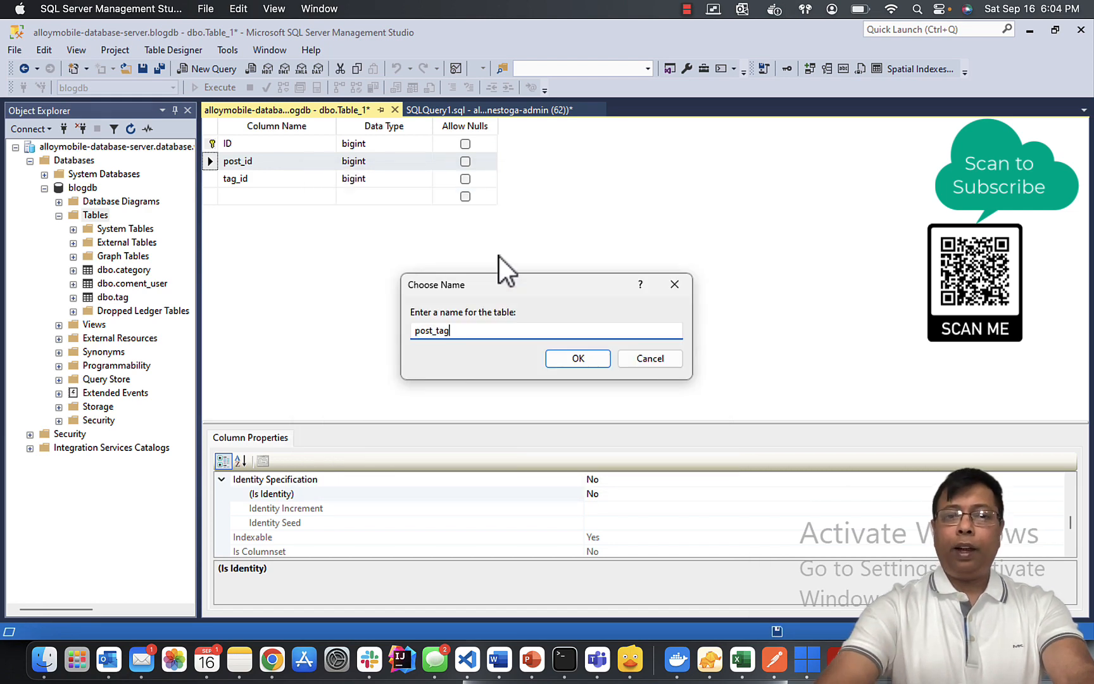
key("Return")
- Close the SQLQuery1.sql script without saving it and refresh the list of tables in blogdb
left_click(395, 109)
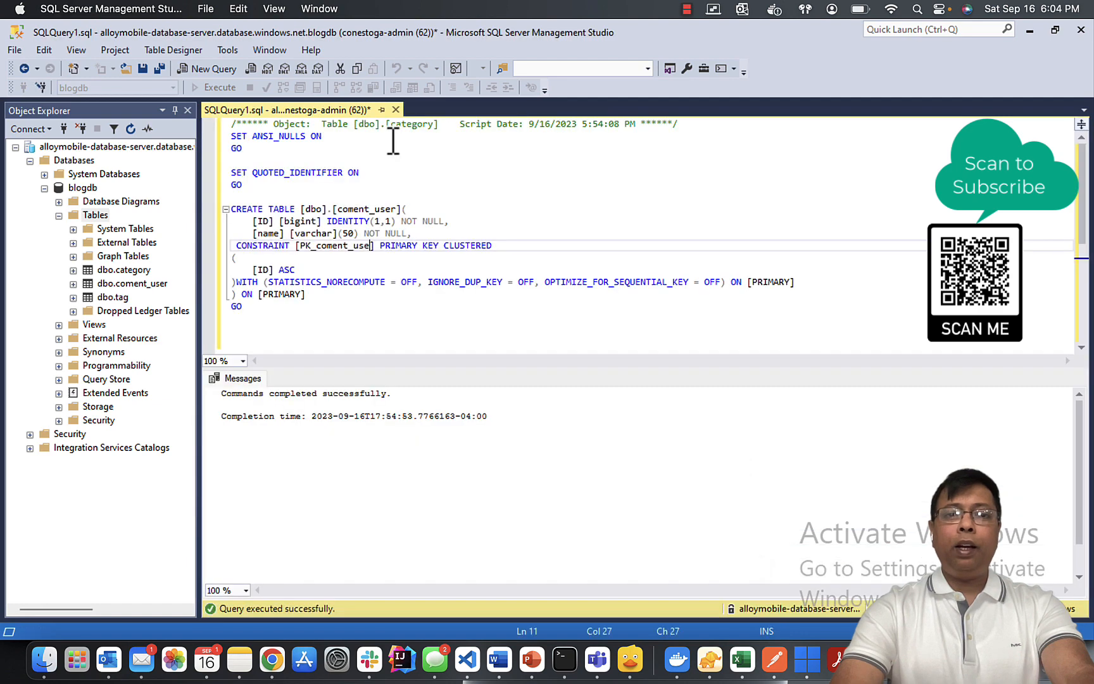
left_click(396, 110)
key("n")
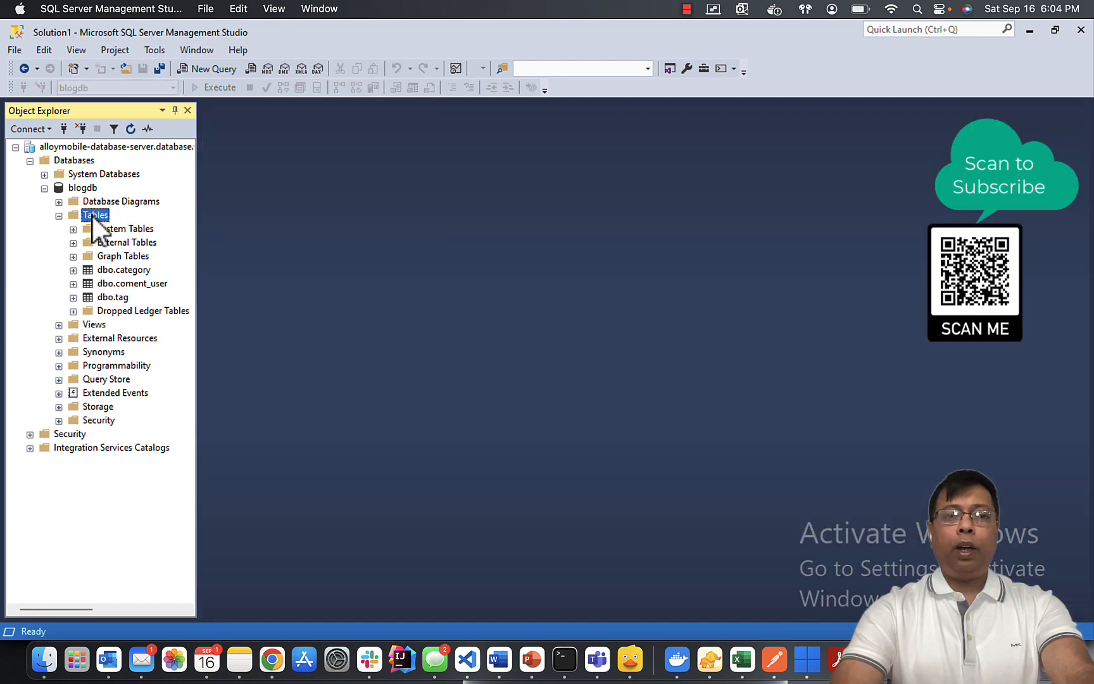
right_click(93, 217)
left_click(129, 286)
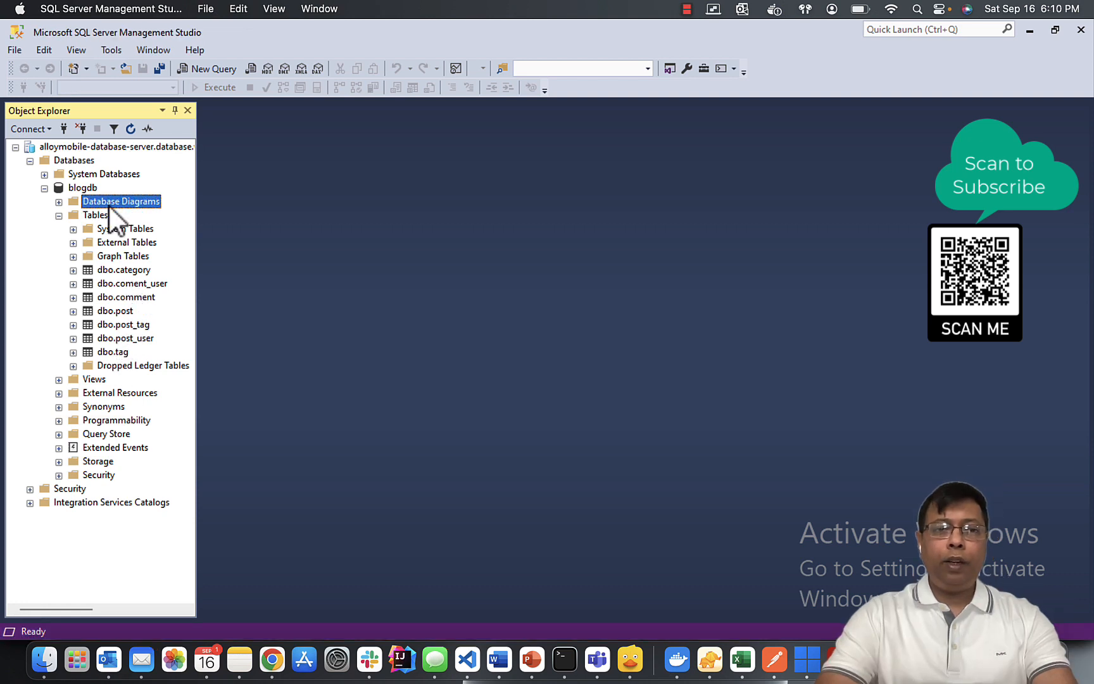
- Create a new database diagram in blogdb and add all tables from category to tag
right_click(108, 205)
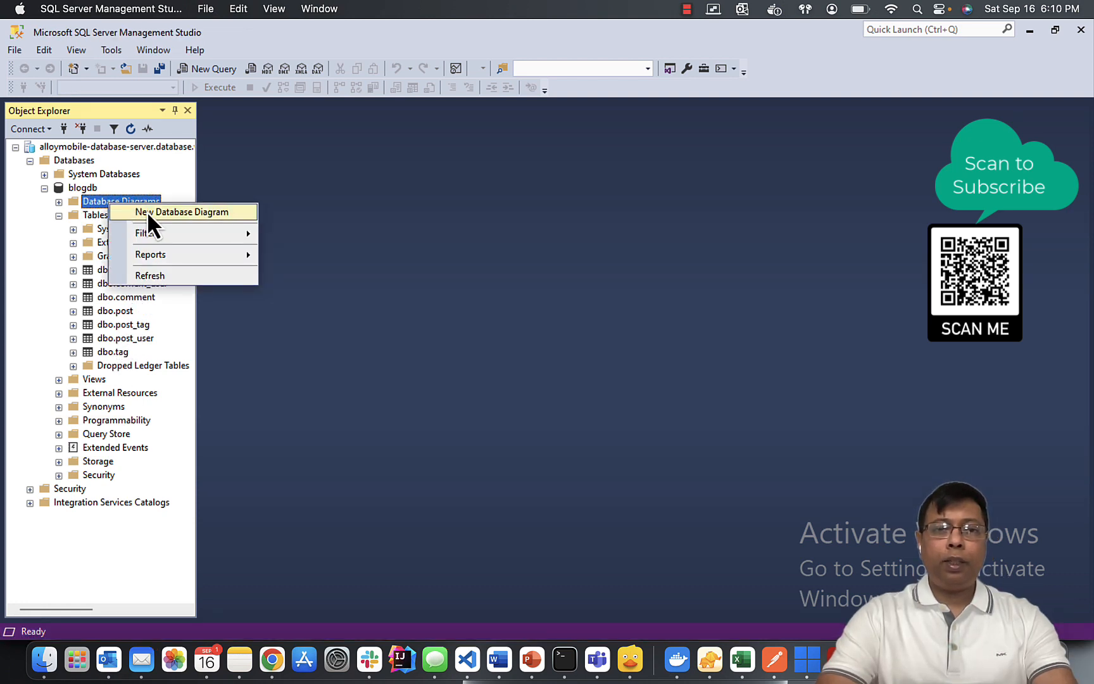
left_click(148, 212)
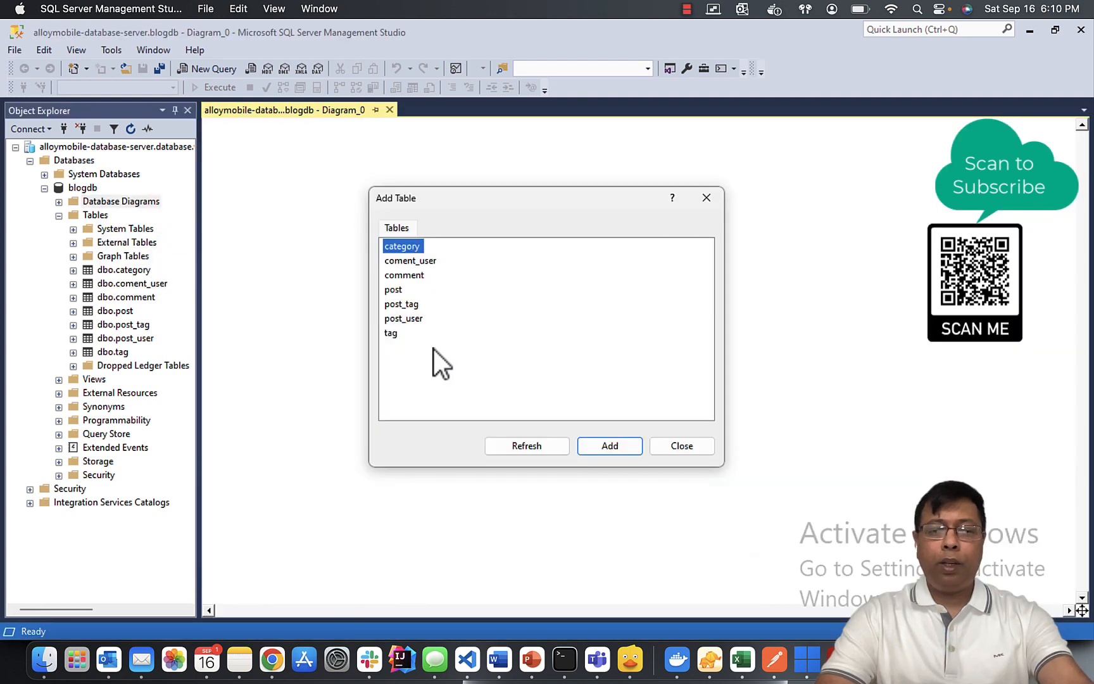
left_click(393, 339, "shift")
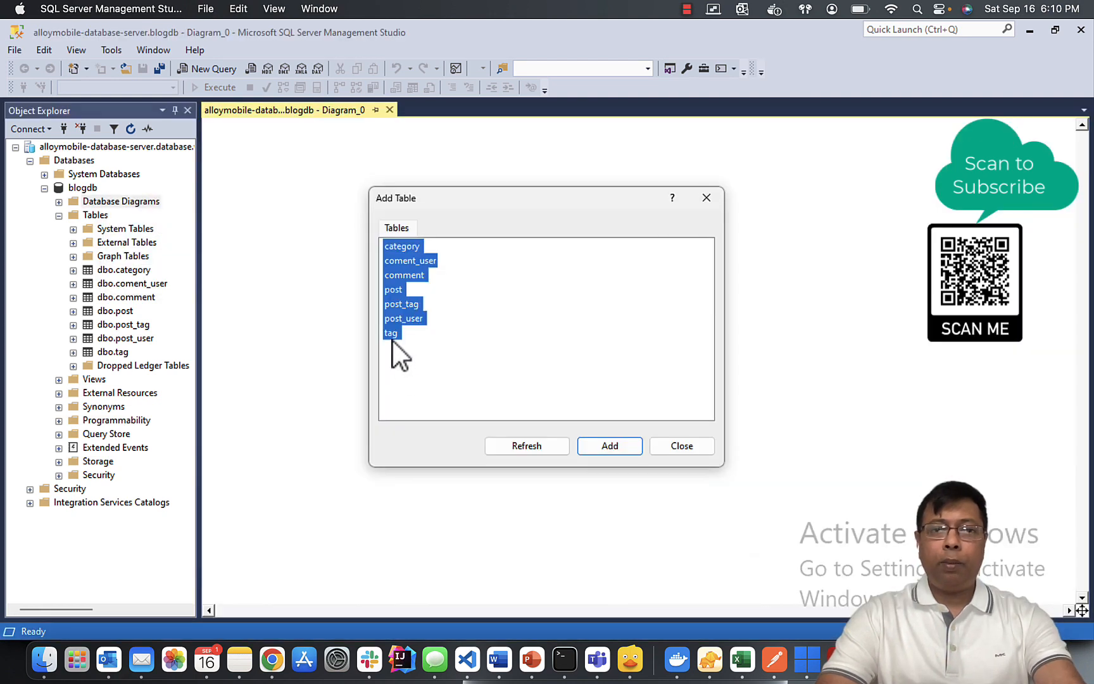
left_click(610, 446)
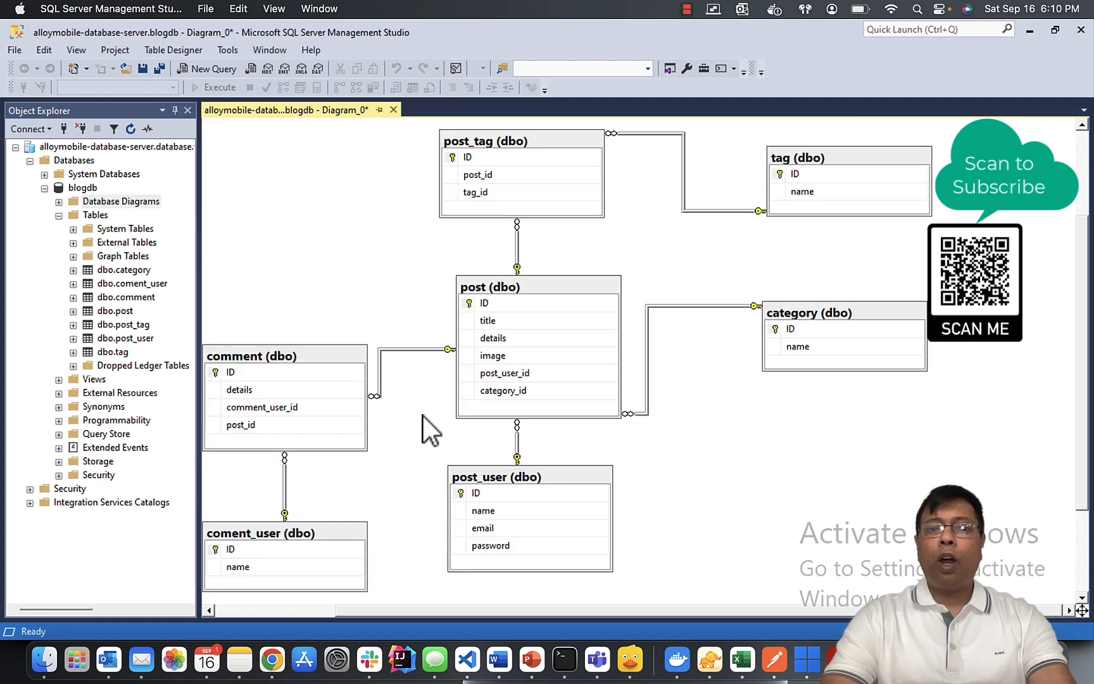